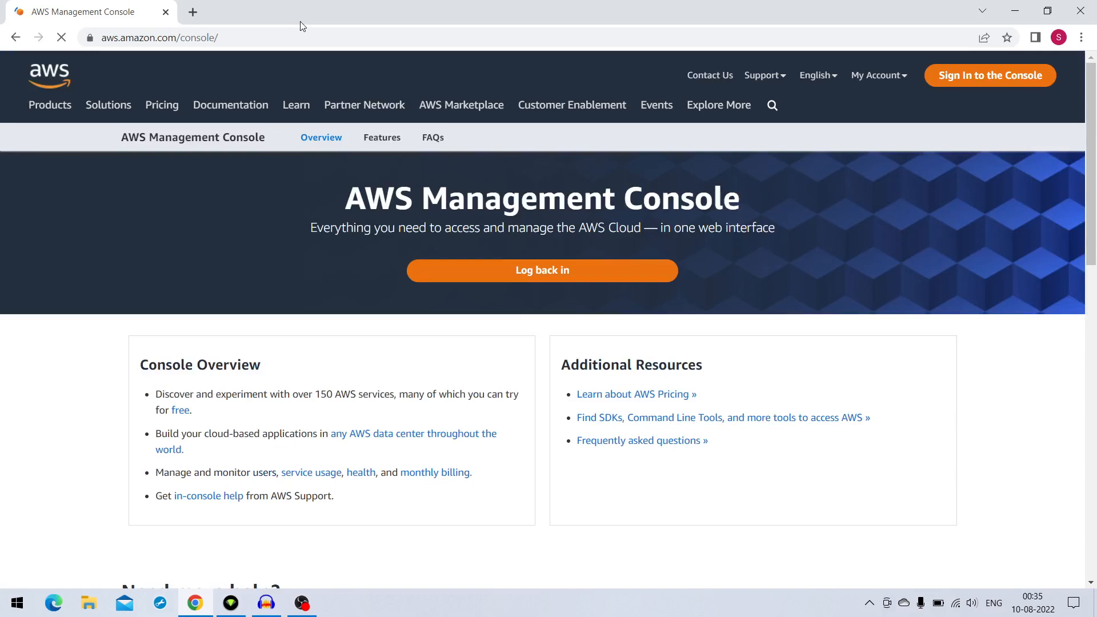
Sign in to the AWS console and open the EC2 service
left_click(996, 75)
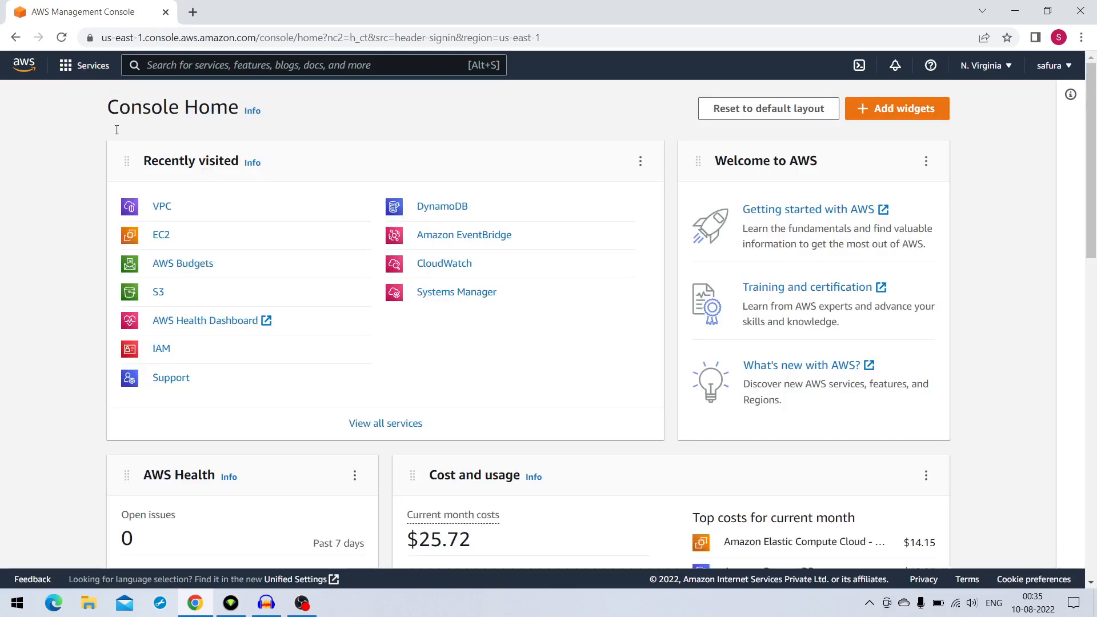
left_click(78, 72)
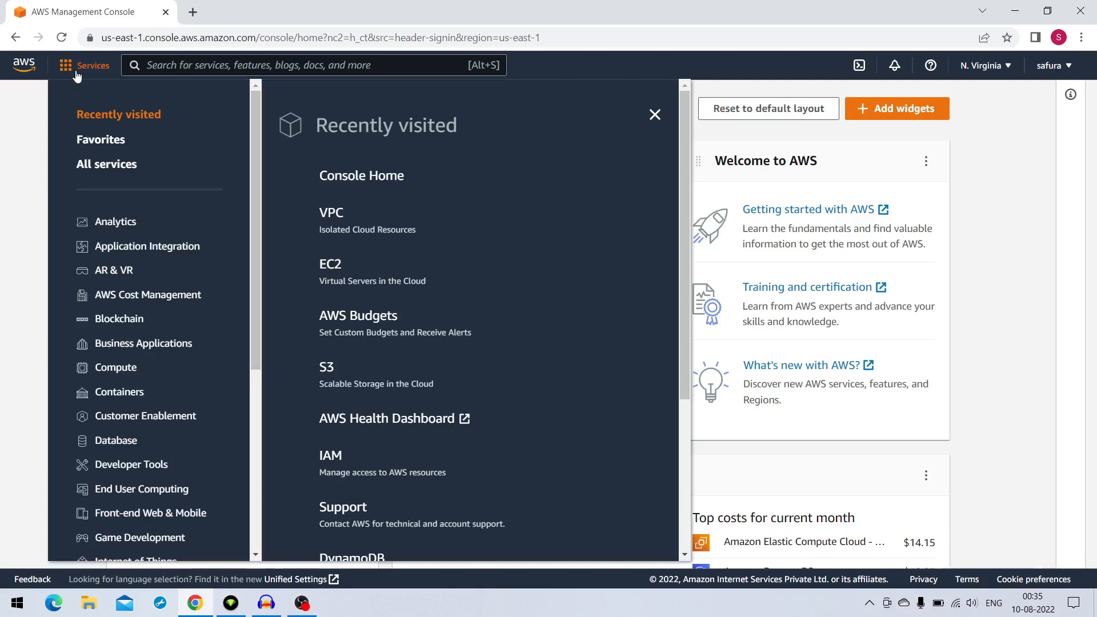
left_click(333, 273)
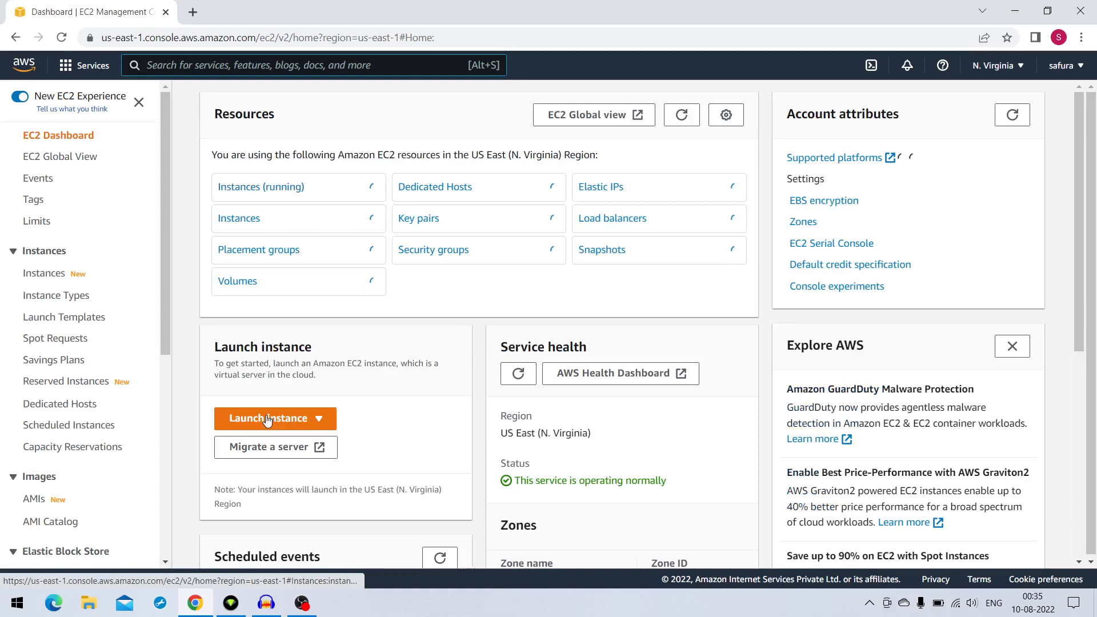
Start launching a new EC2 instance and switch to the old launch experience
left_click(269, 422)
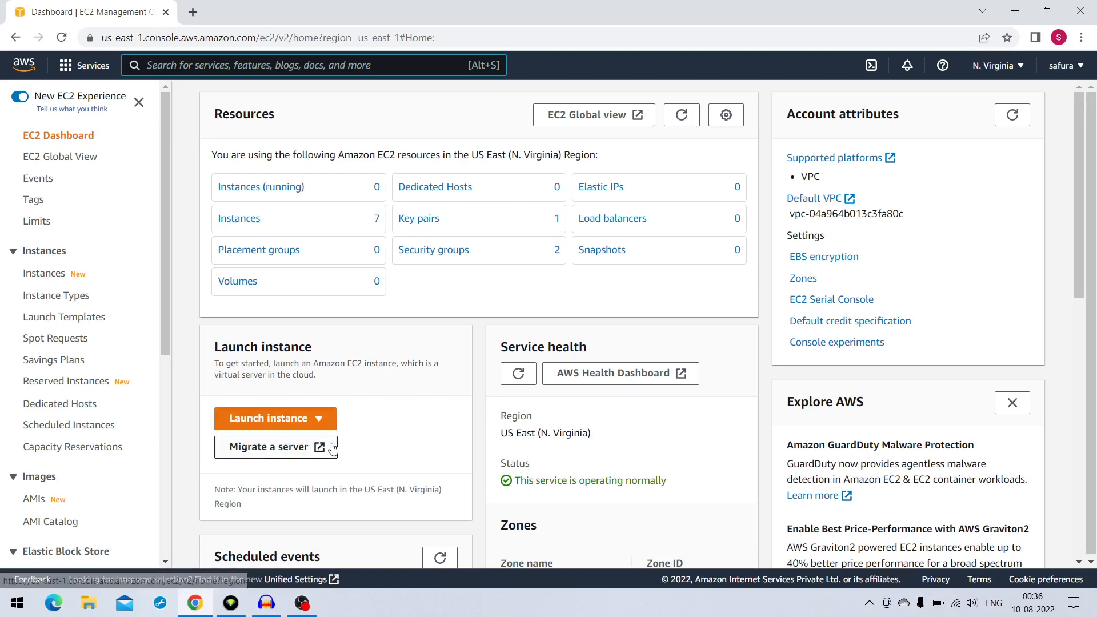
left_click(297, 423)
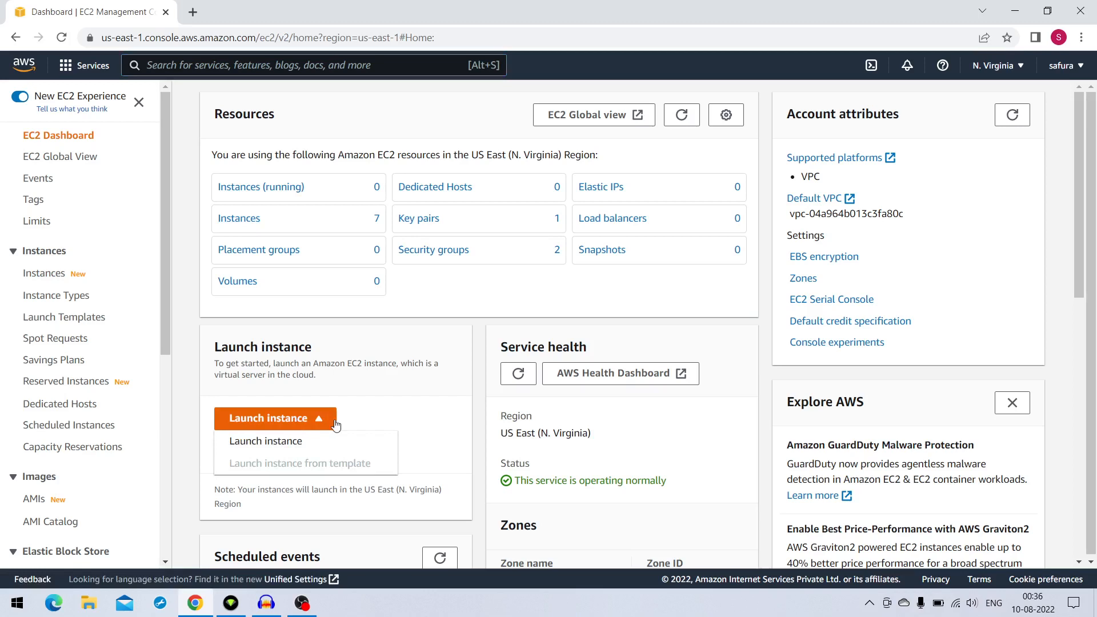
left_click(278, 448)
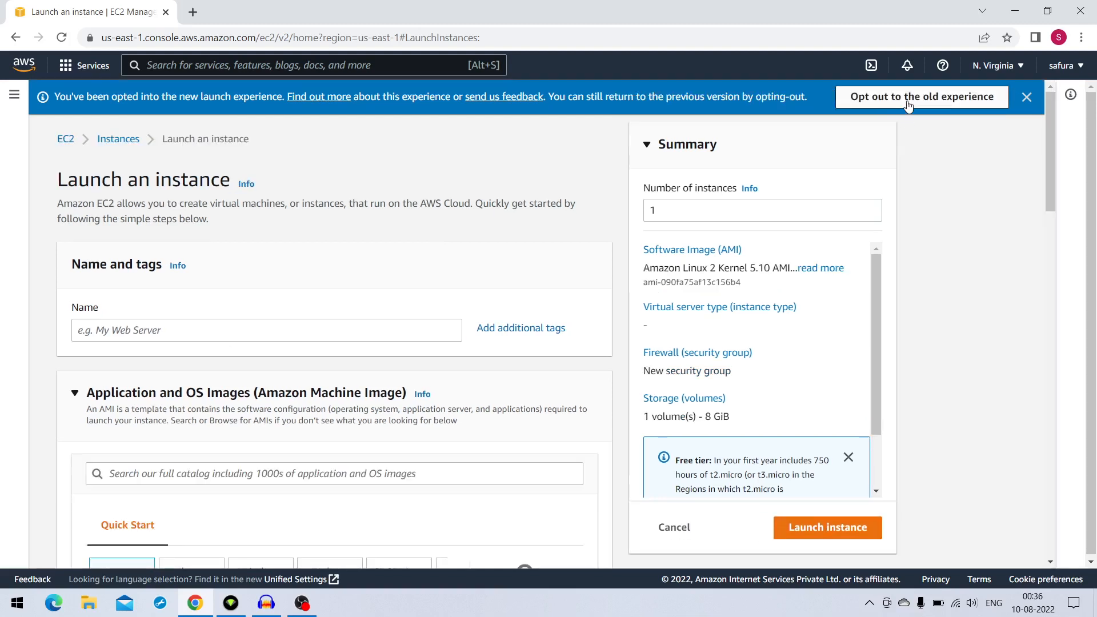
left_click(992, 93)
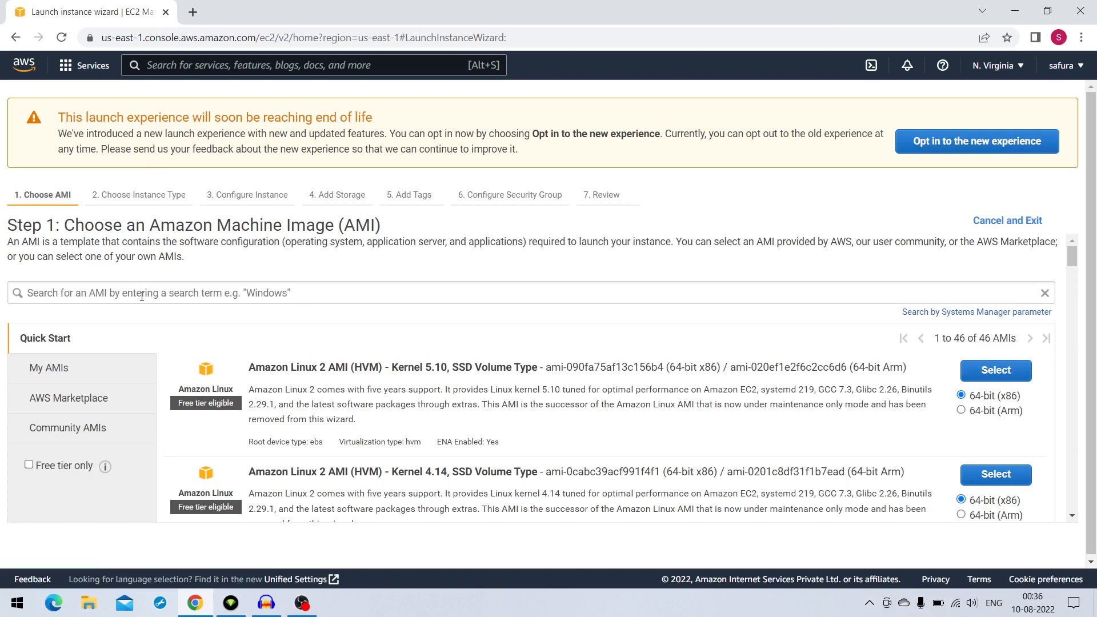
Search the Amazon Machine Images for ubuntu
left_click(141, 290)
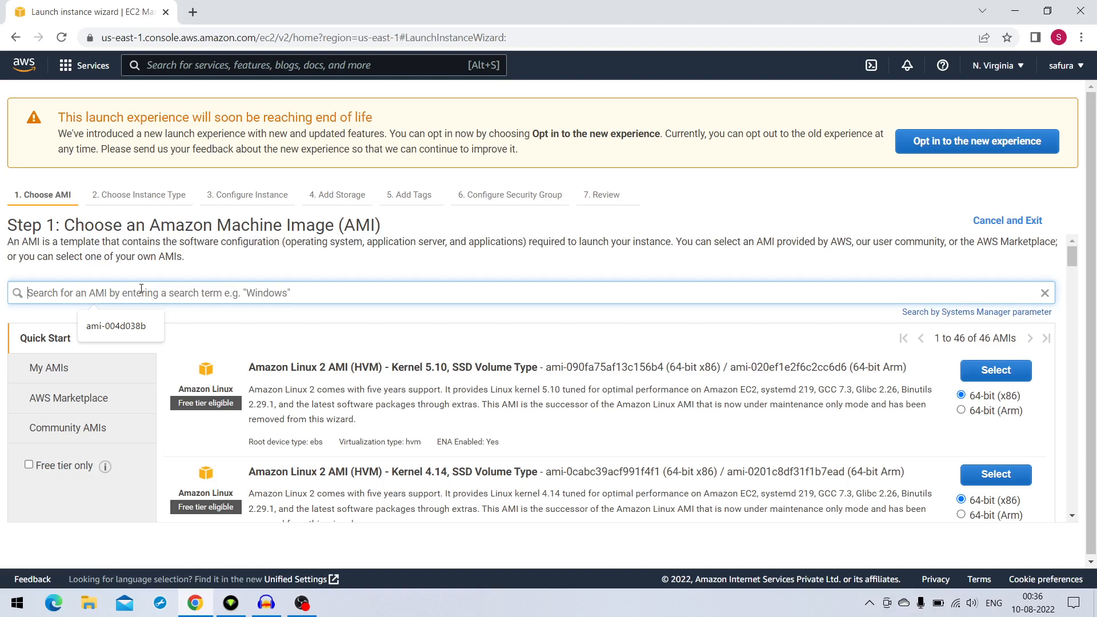
type("u")
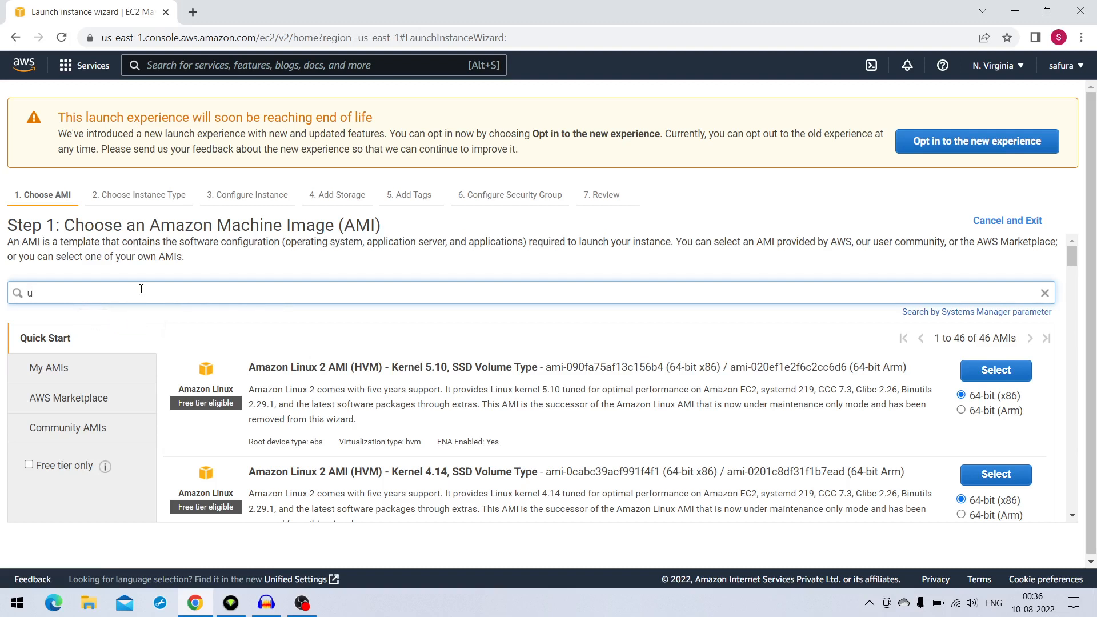
type("buntu")
key("Return")
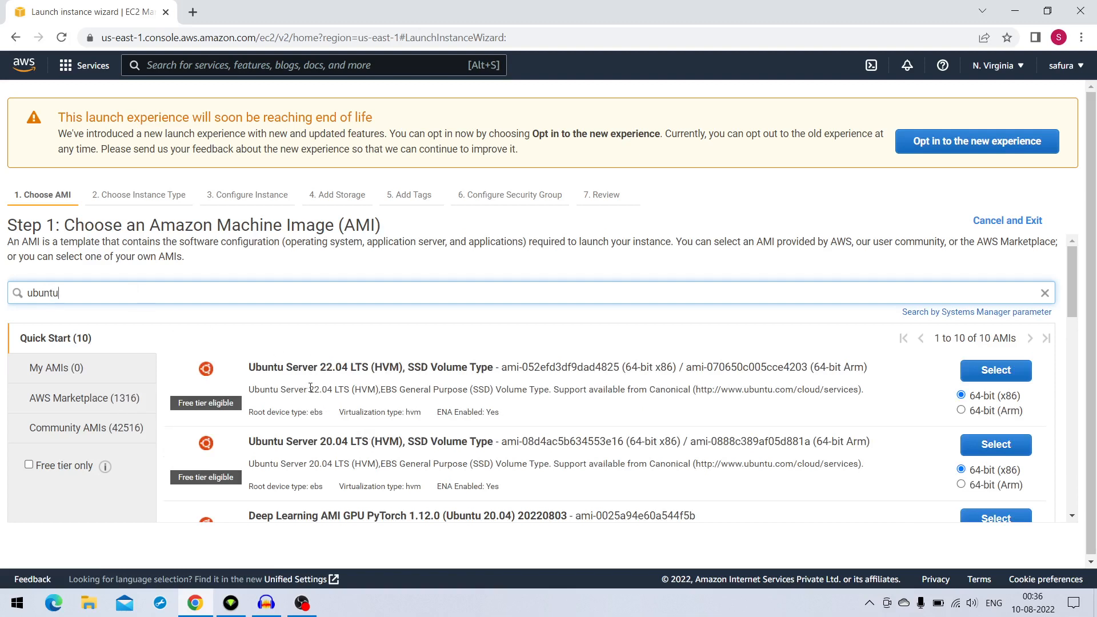
Choose the 64-bit (x86) Ubuntu Server 20.04 LTS image and continue to the instance details with the t2.micro type
scroll(407, 391, "down", 1)
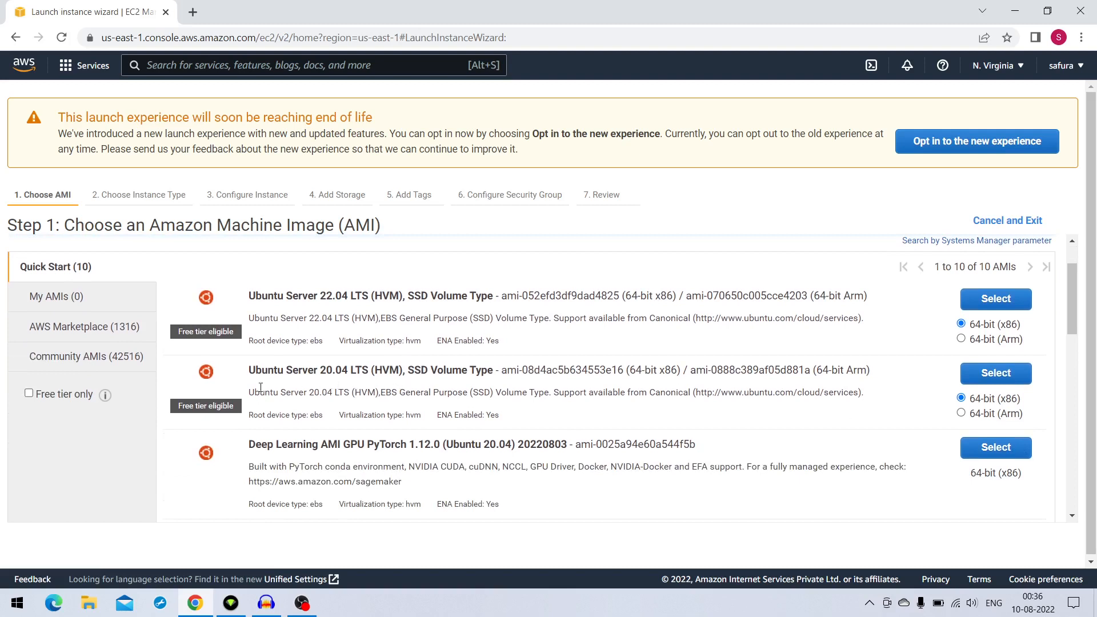
left_click(1011, 380)
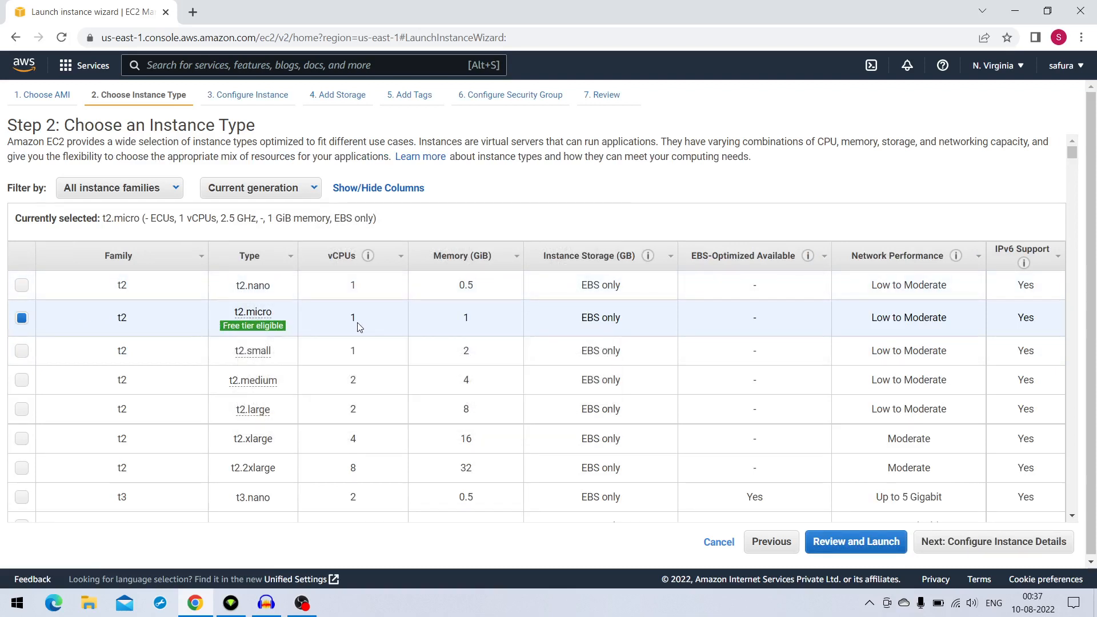
left_click(471, 325)
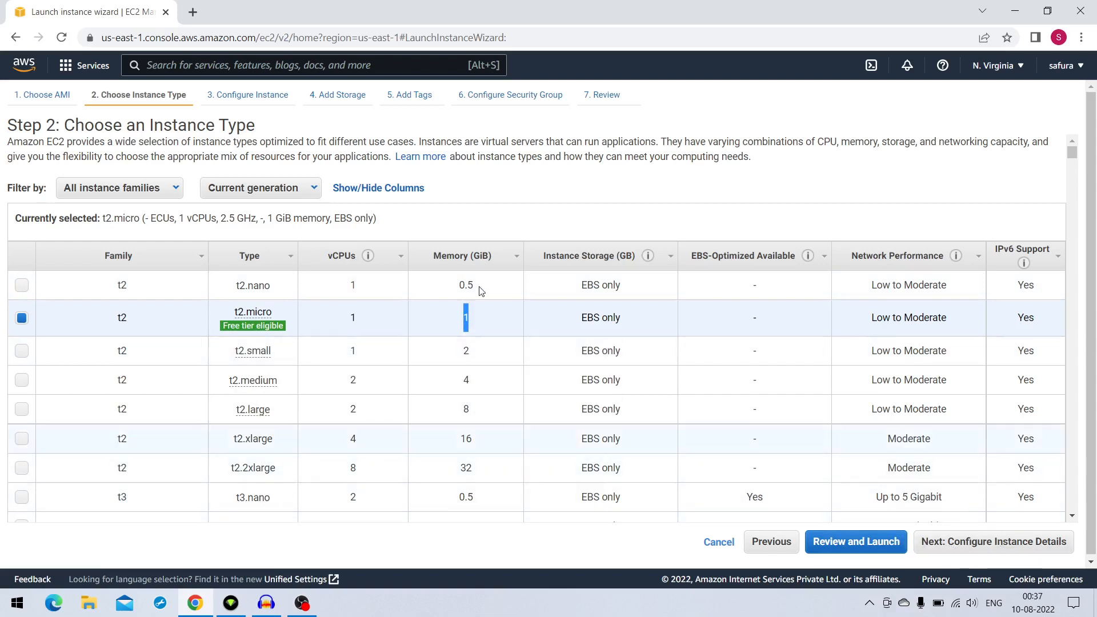
left_click(1001, 547)
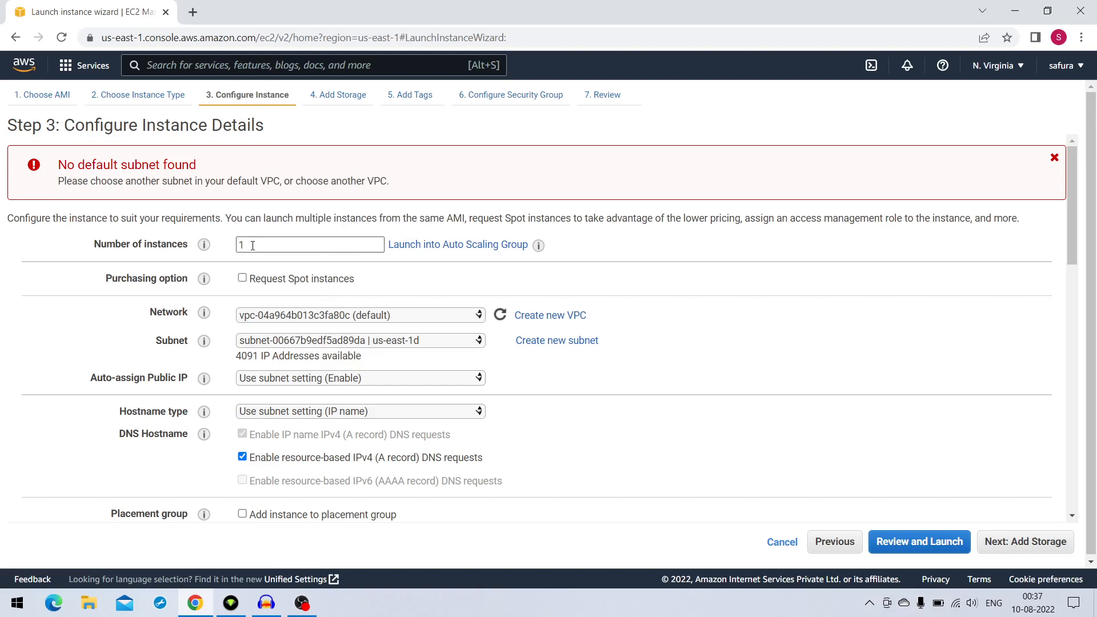
Review the number of instances, the network and the available subnets in the instance details
left_click_drag(253, 246, 231, 244)
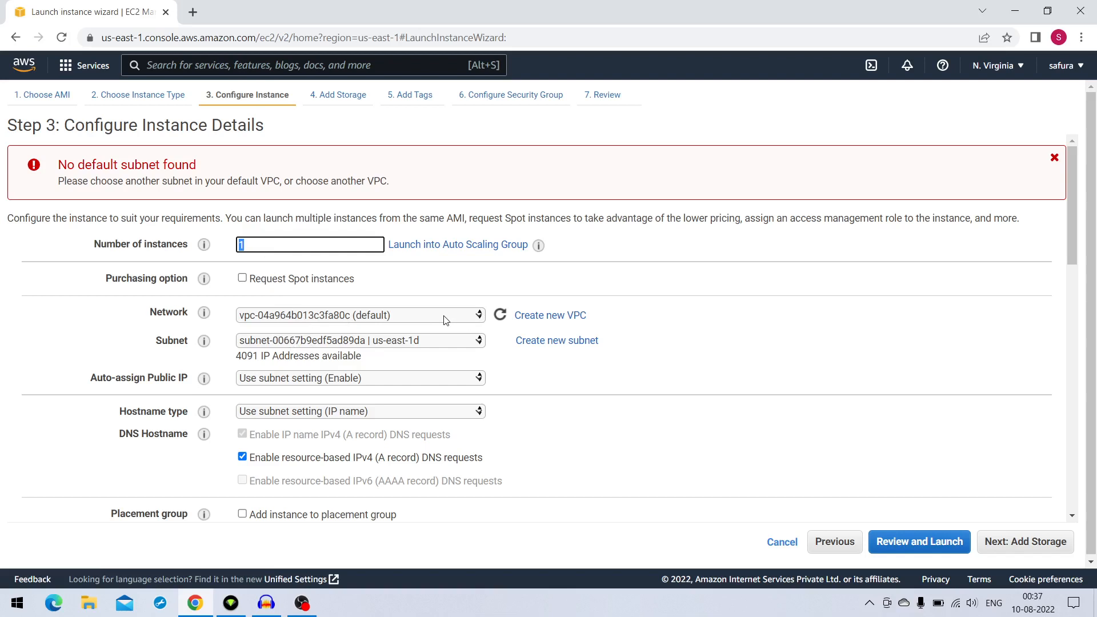
left_click(401, 320)
left_click(401, 321)
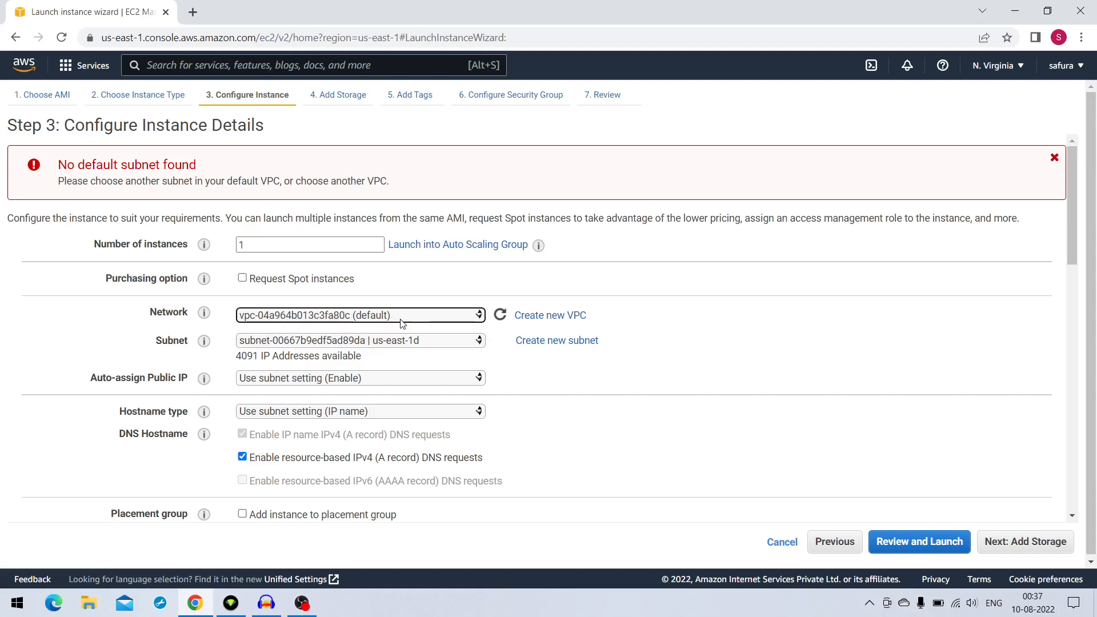
left_click(427, 341)
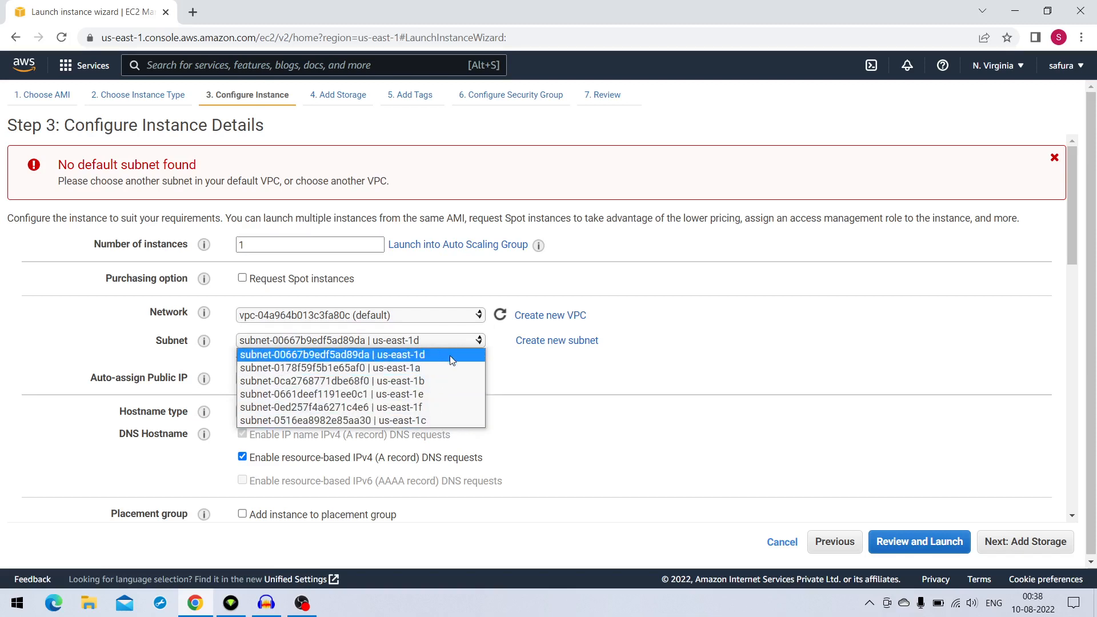
left_click(517, 369)
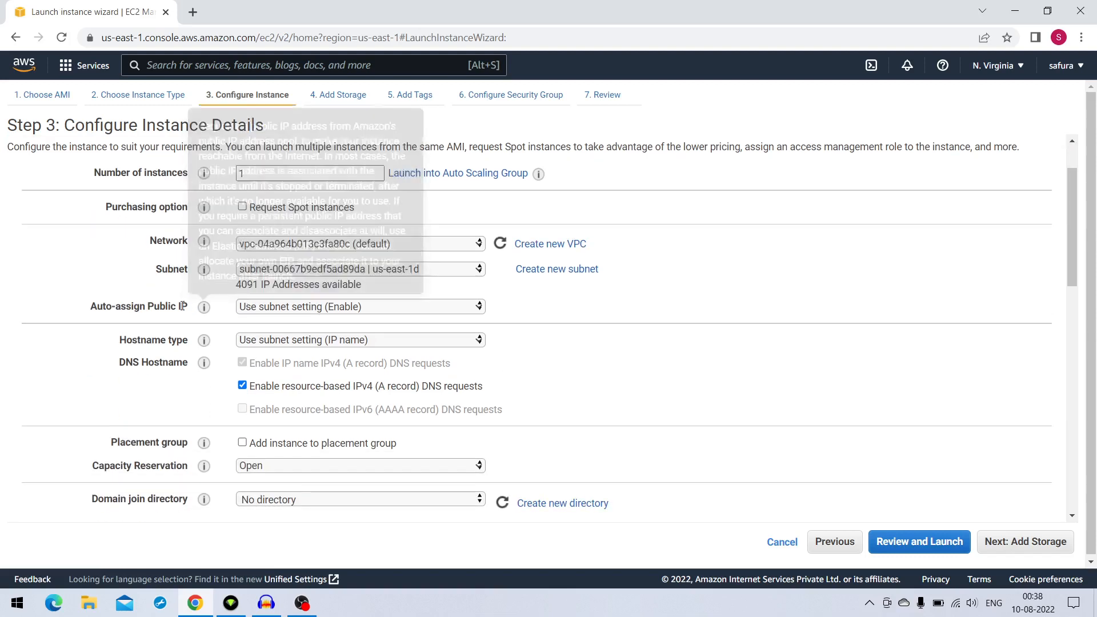
Choose Use subnet setting (Enable) for auto-assigning the public IP and Use subnet setting (IP name) for the hostname type
left_click(323, 307)
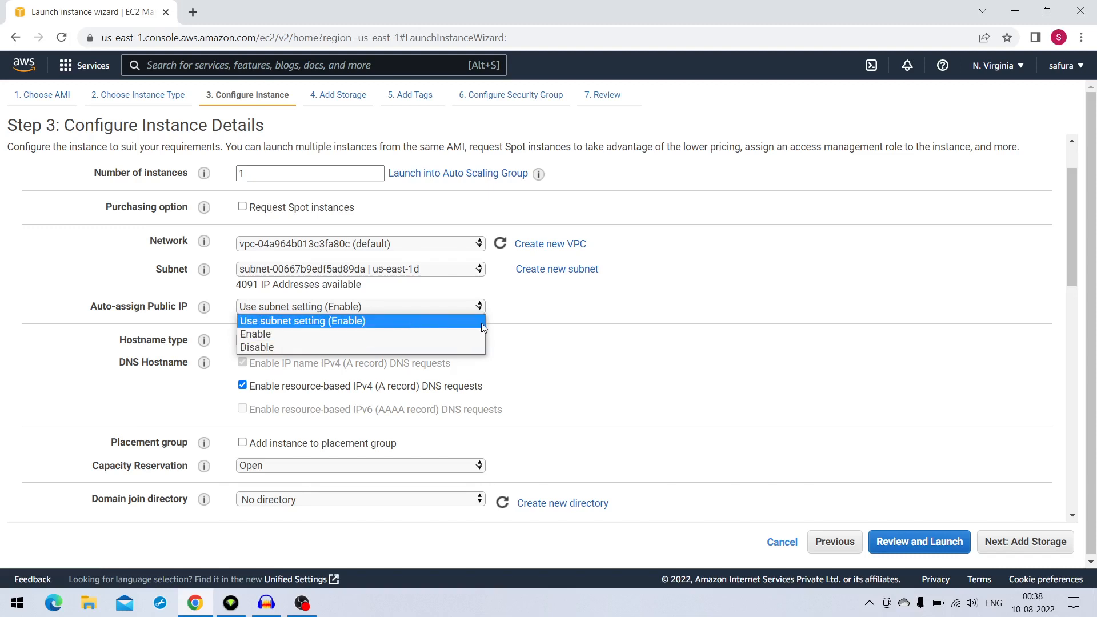
left_click(445, 320)
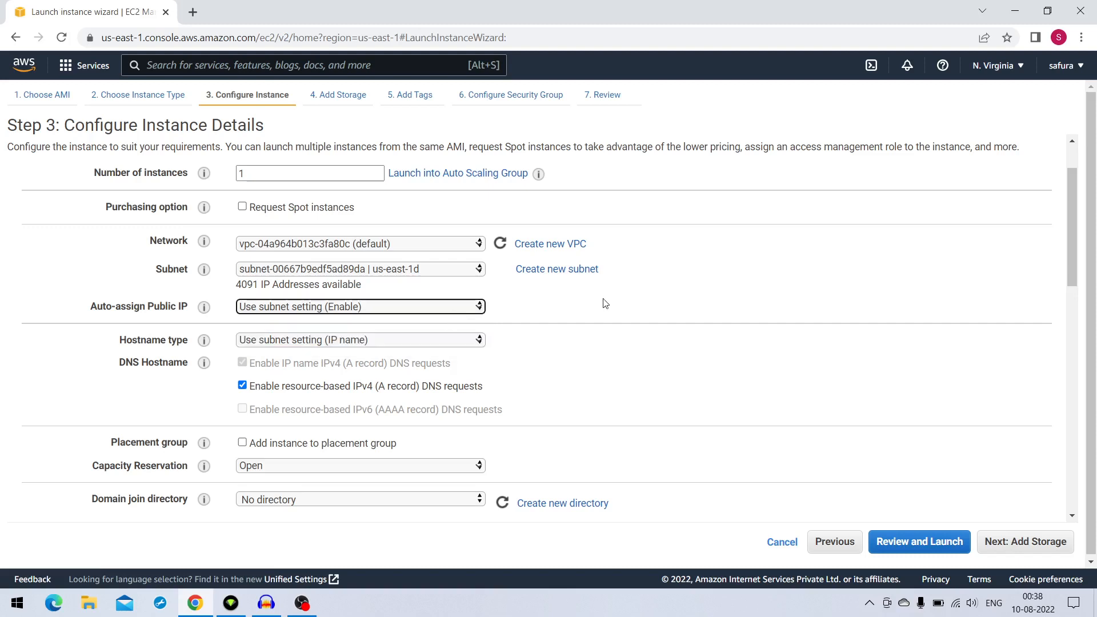
scroll(572, 308, "down", 1)
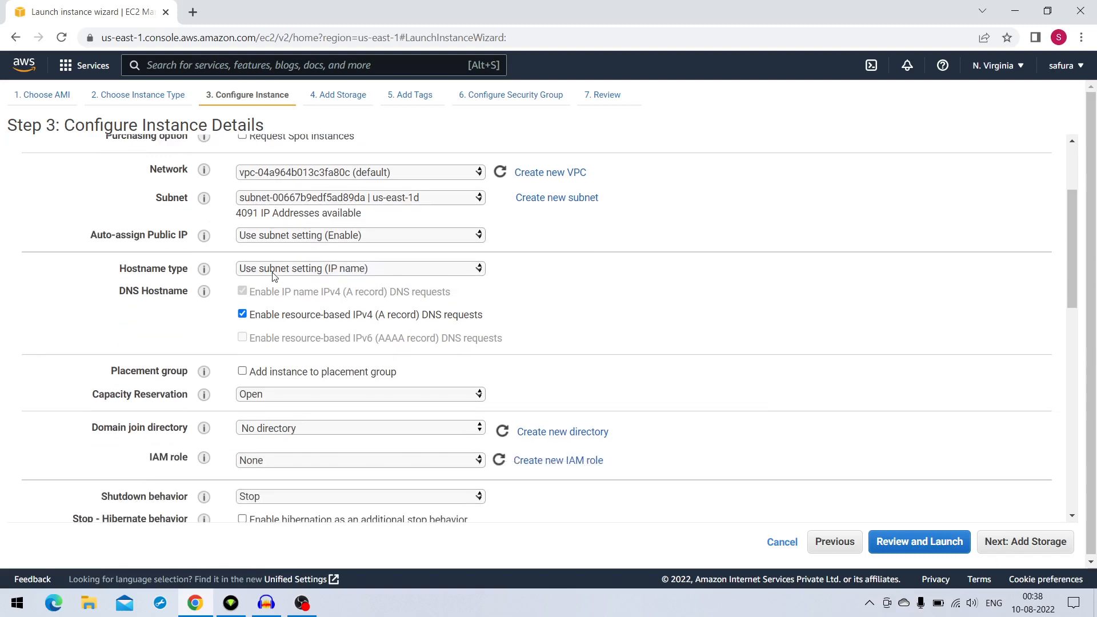
left_click(414, 275)
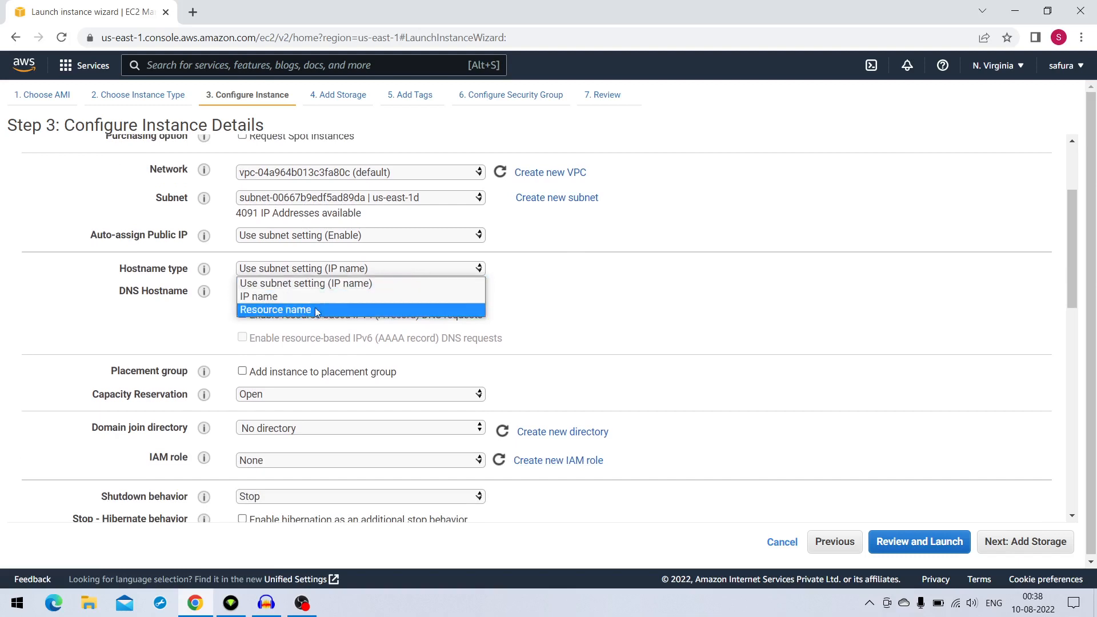
left_click(350, 284)
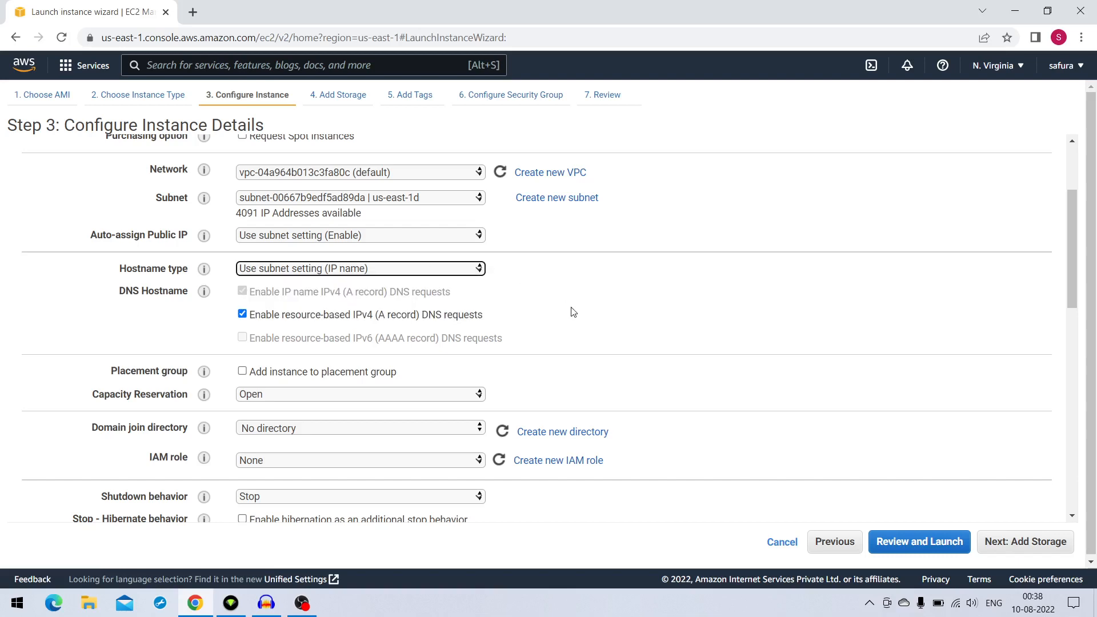
Enter #!/bin/bash as the instance's user data text, and clear the field again
scroll(574, 313, "down", 1)
scroll(574, 314, "down", 5)
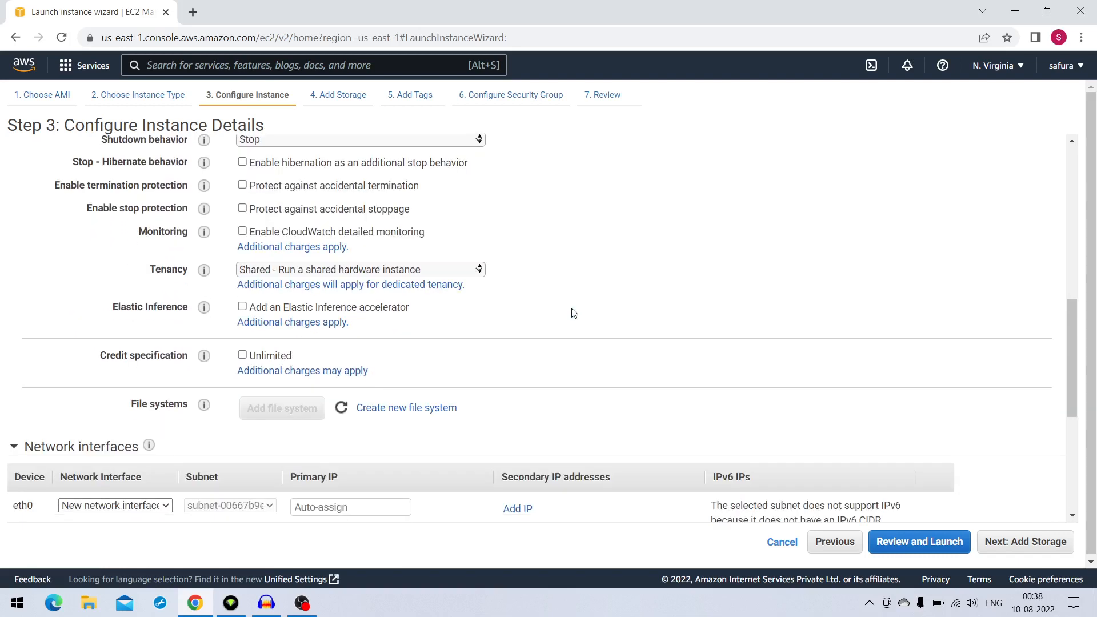
scroll(574, 314, "down", 5)
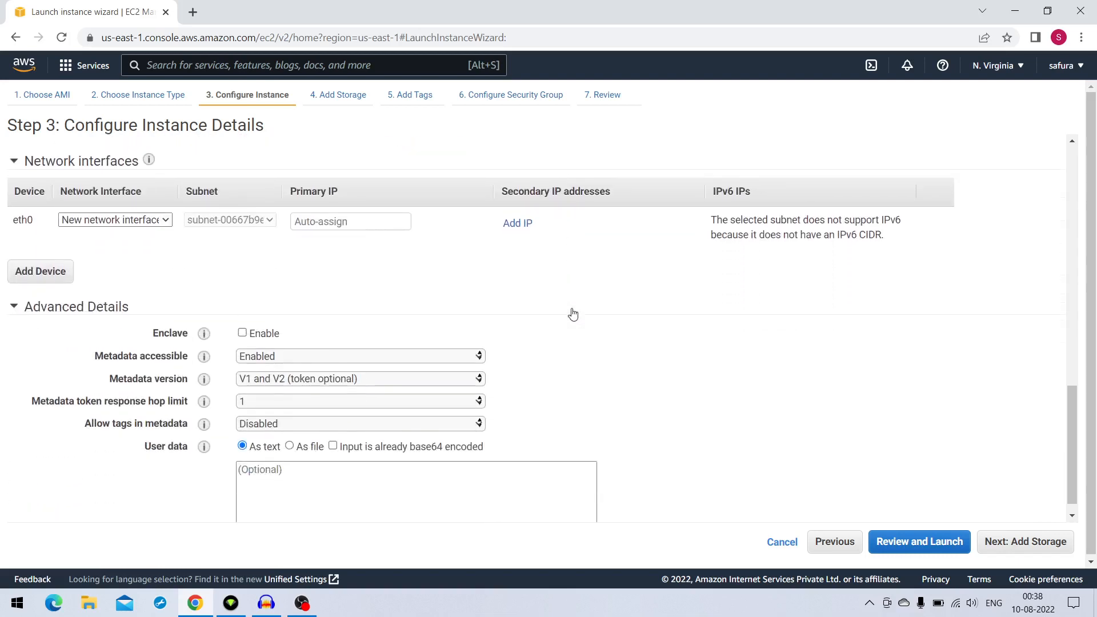
left_click(459, 449)
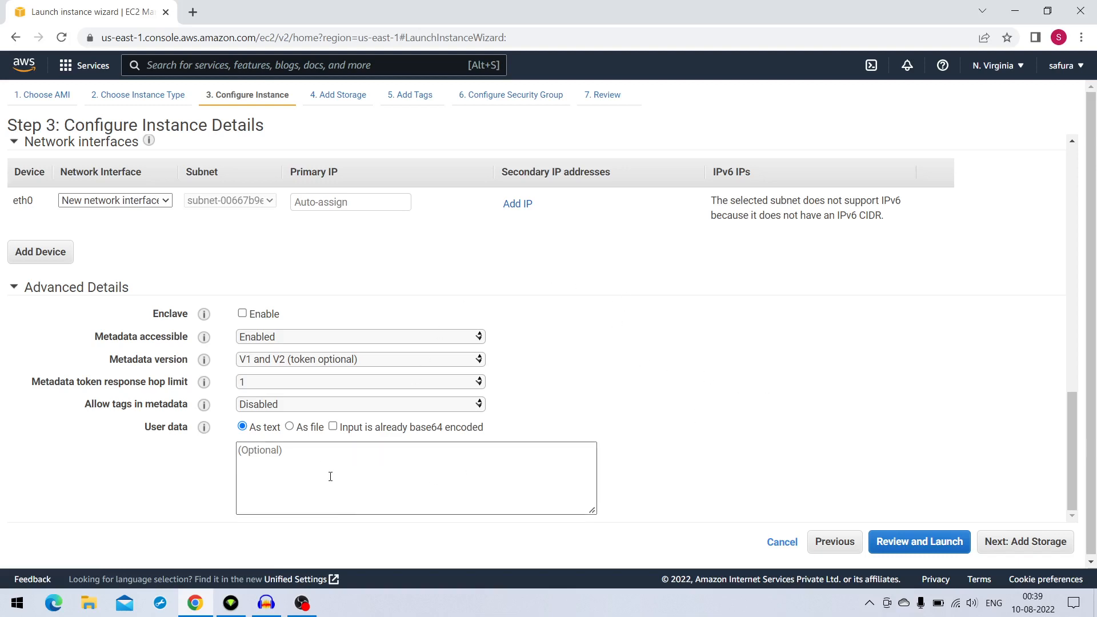
left_click(292, 464)
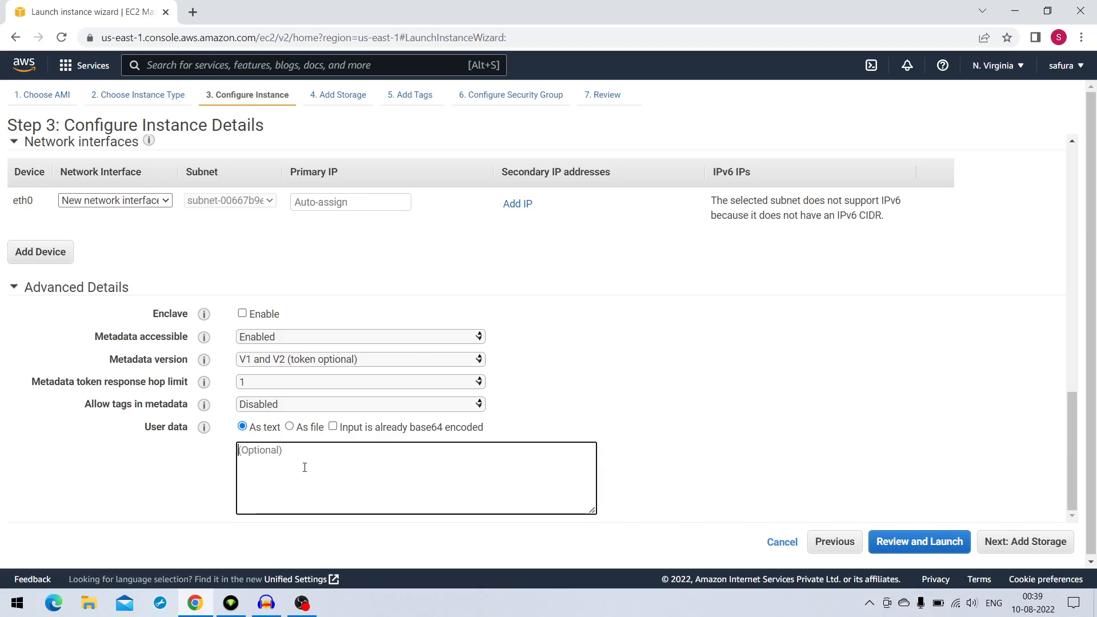
type("#!")
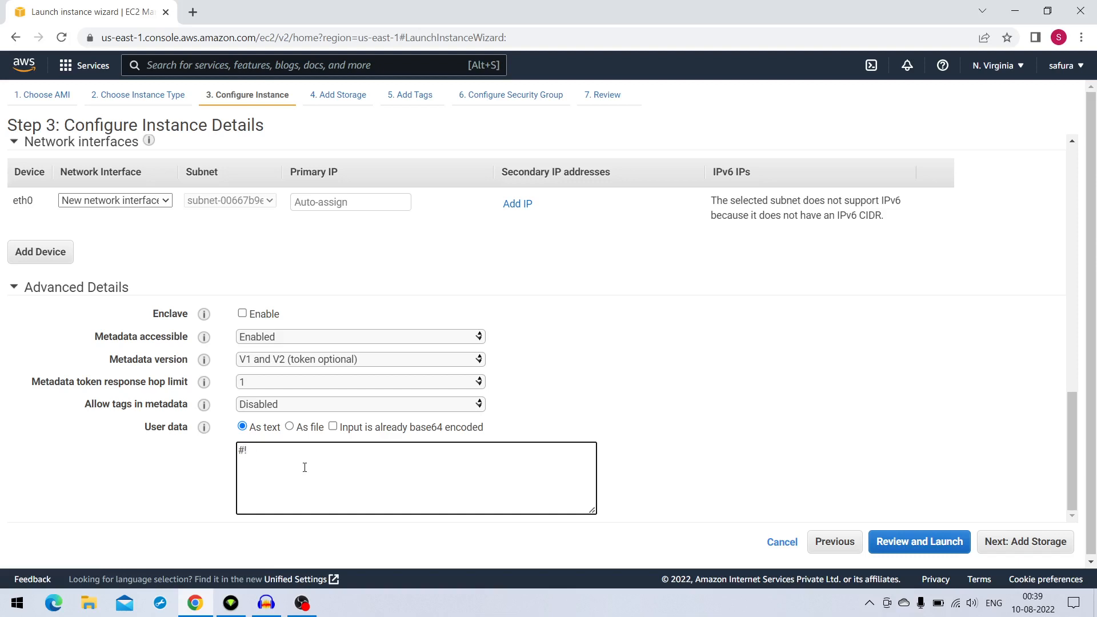
type("bin/")
key("BackSpace")
key("BackSpace")
key("BackSpace")
key("BackSpace")
type("/bo")
key("BackSpace")
type("in/bash")
left_click_drag(289, 449, 170, 443)
key("BackSpace")
Review the options for the instance's shutdown behavior and tenancy
scroll(357, 342, "up", 1)
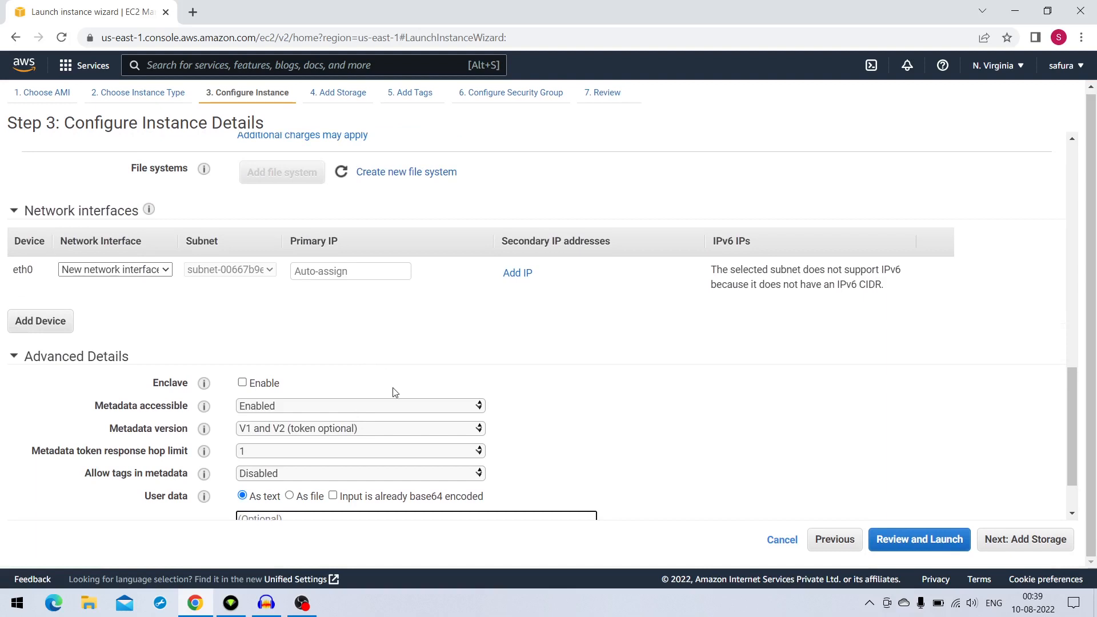
scroll(392, 392, "up", 8)
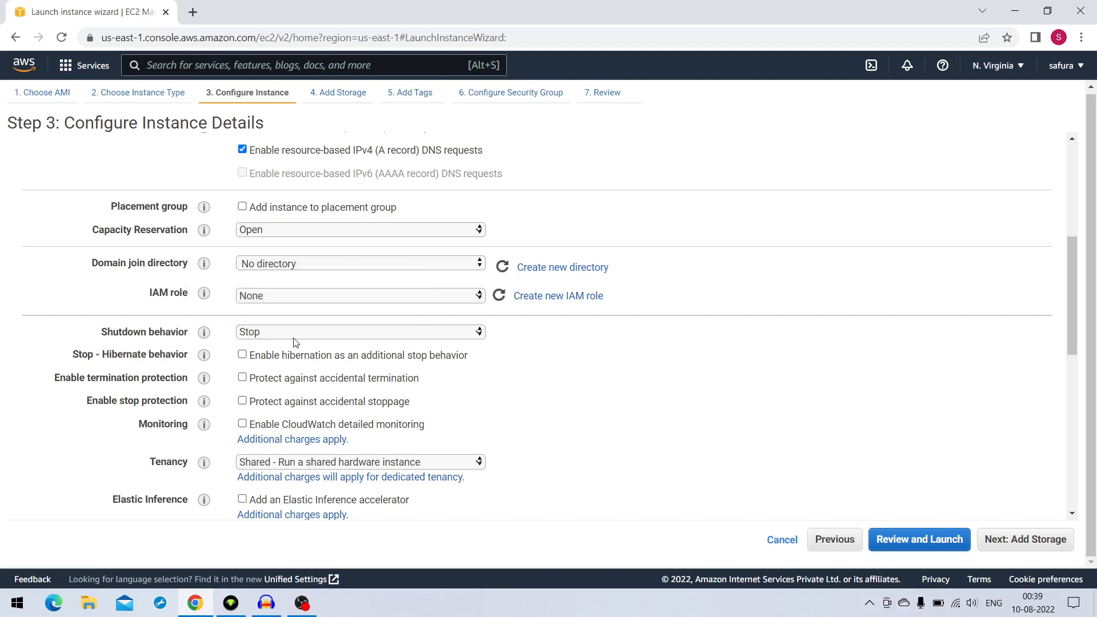
left_click(331, 335)
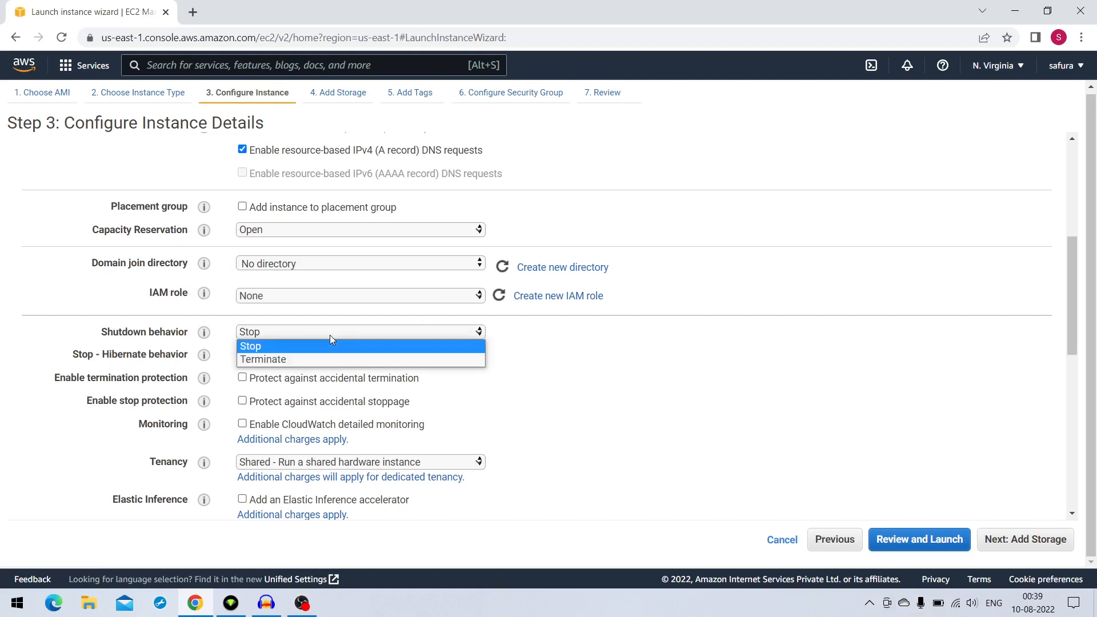
left_click(330, 335)
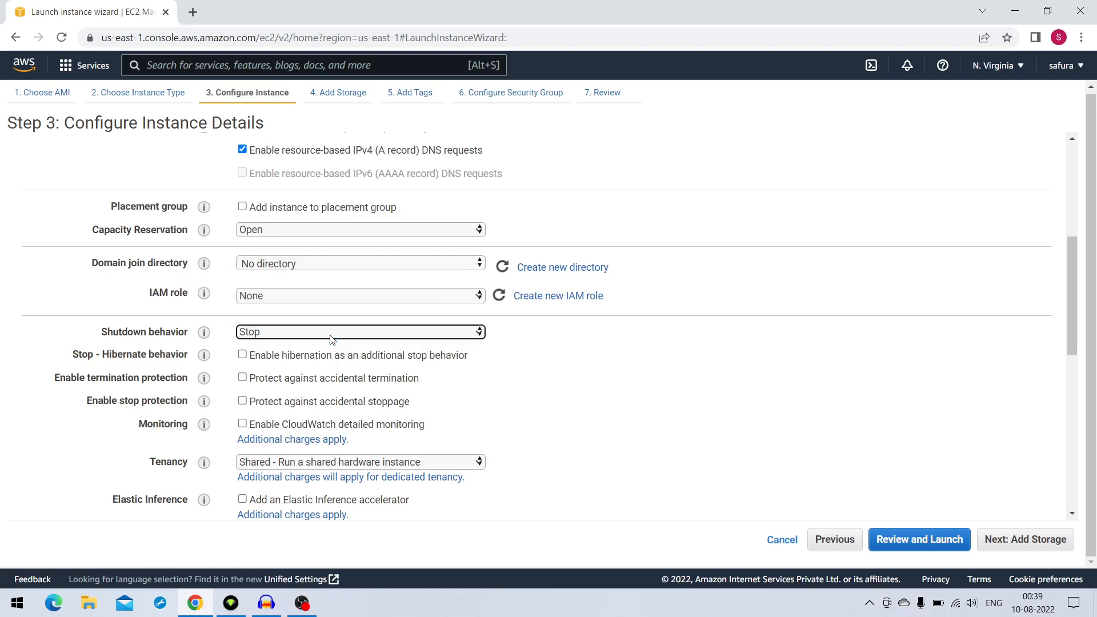
left_click(524, 423)
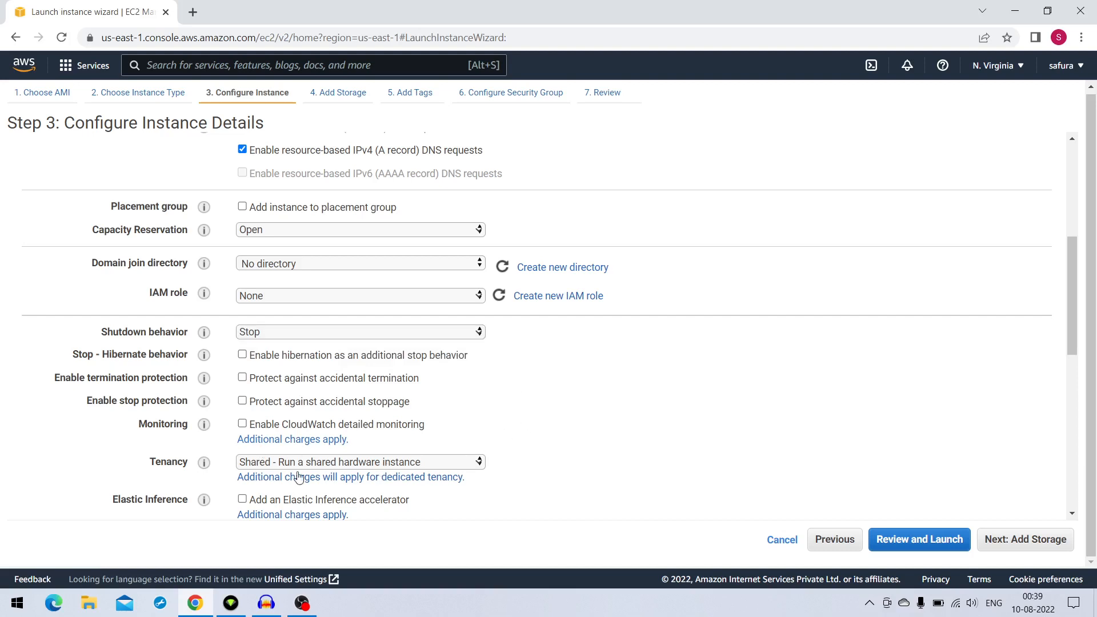
left_click(429, 465)
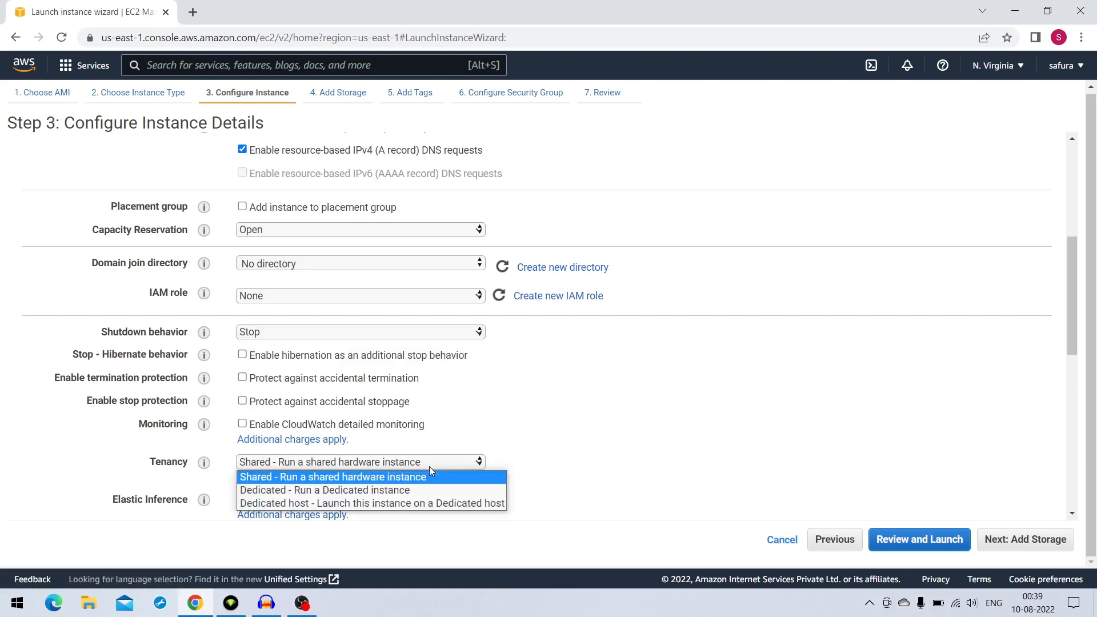
scroll(433, 465, "down", 1)
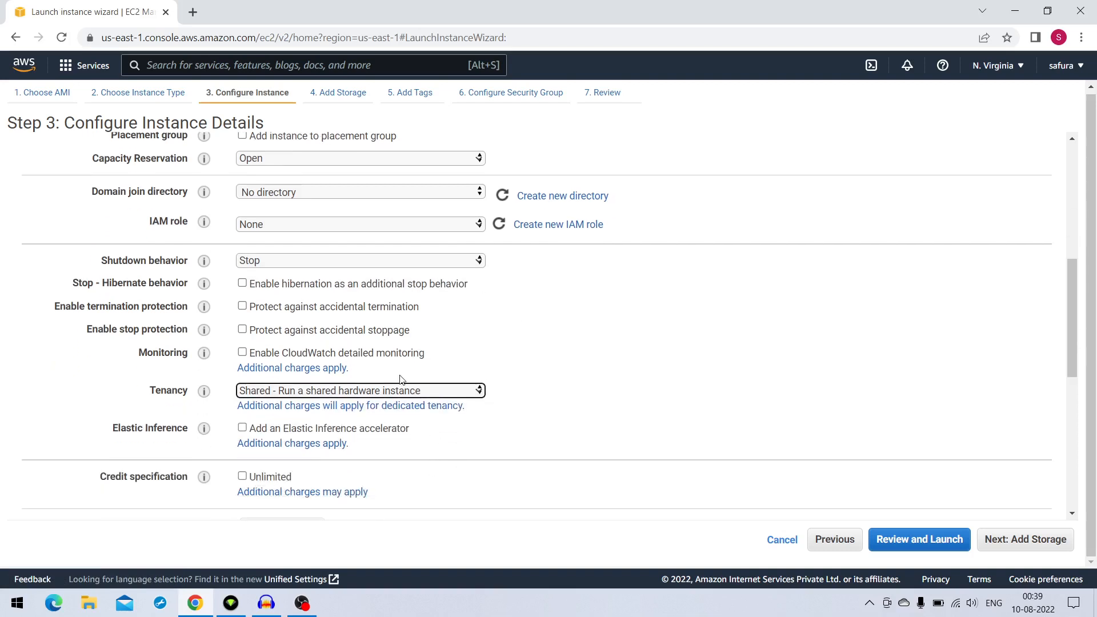
Review the tenancy options and the remaining instance details, and continue to the storage settings
left_click(449, 393)
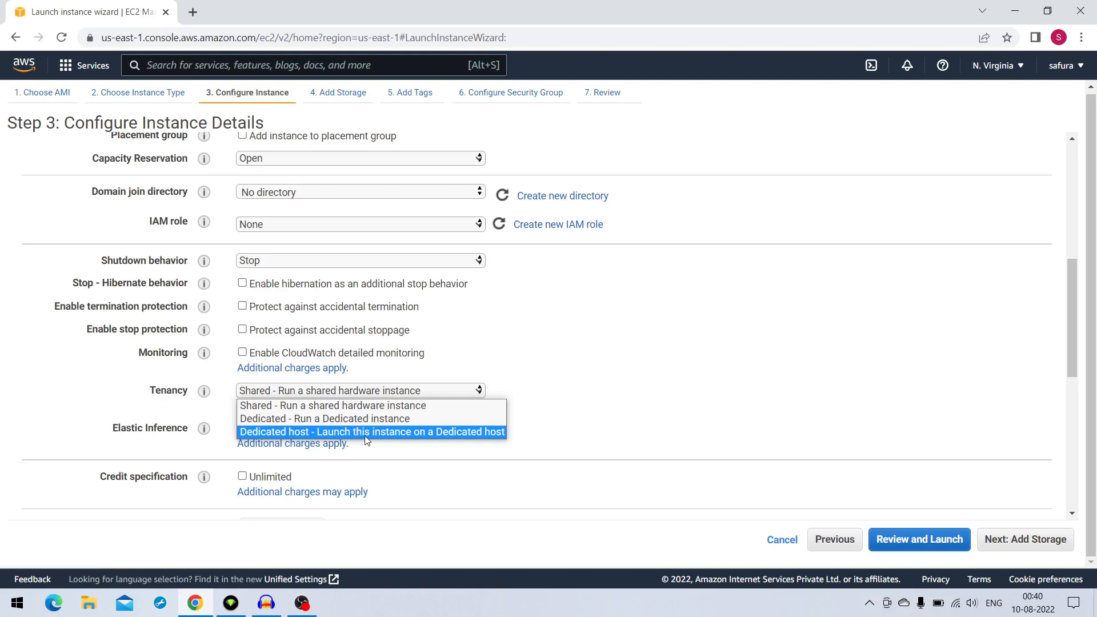
left_click(558, 424)
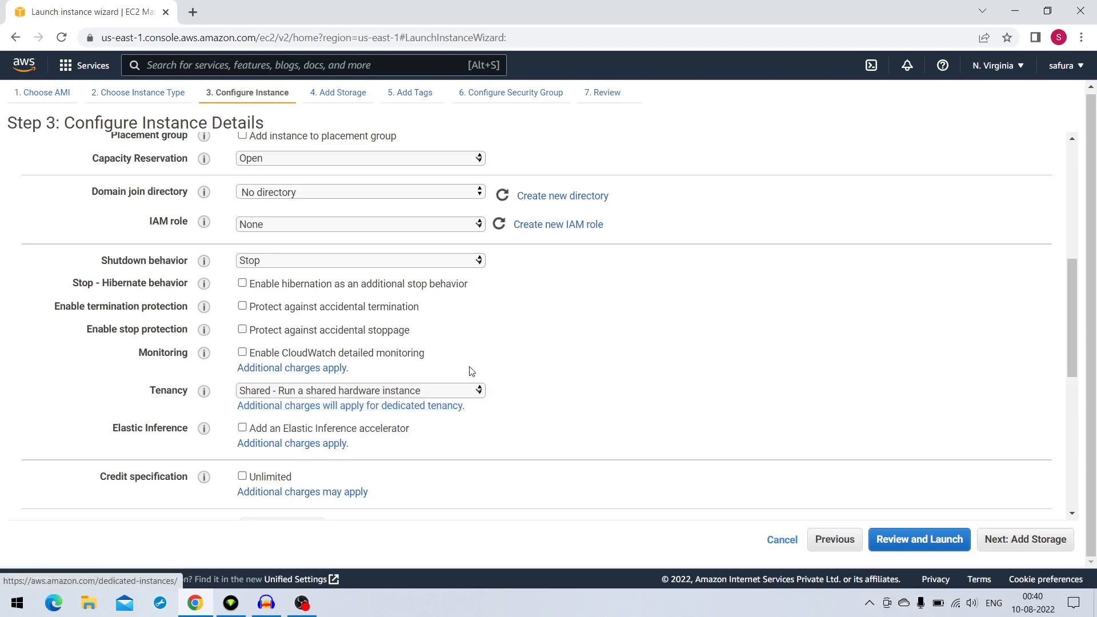
scroll(470, 323, "up", 3)
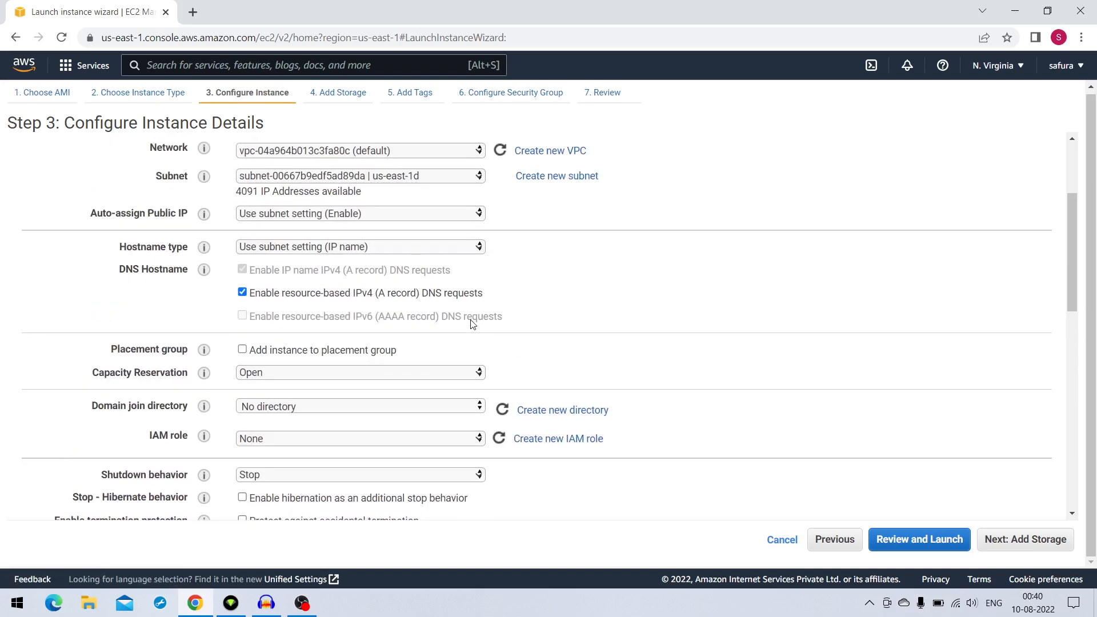
scroll(473, 324, "up", 1)
scroll(472, 324, "down", 12)
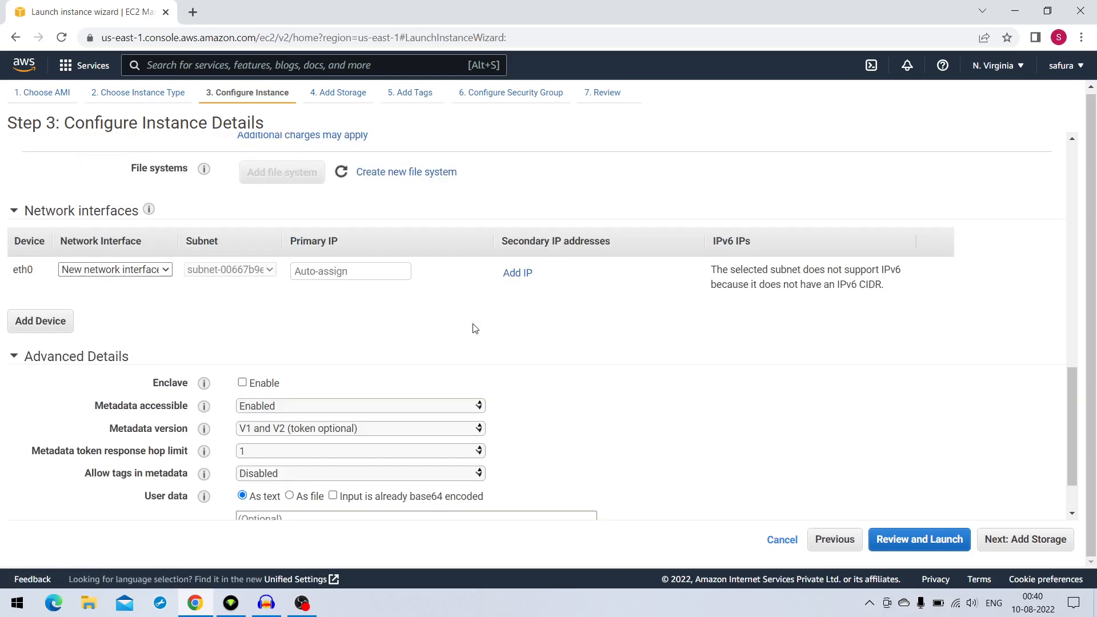
scroll(472, 328, "down", 1)
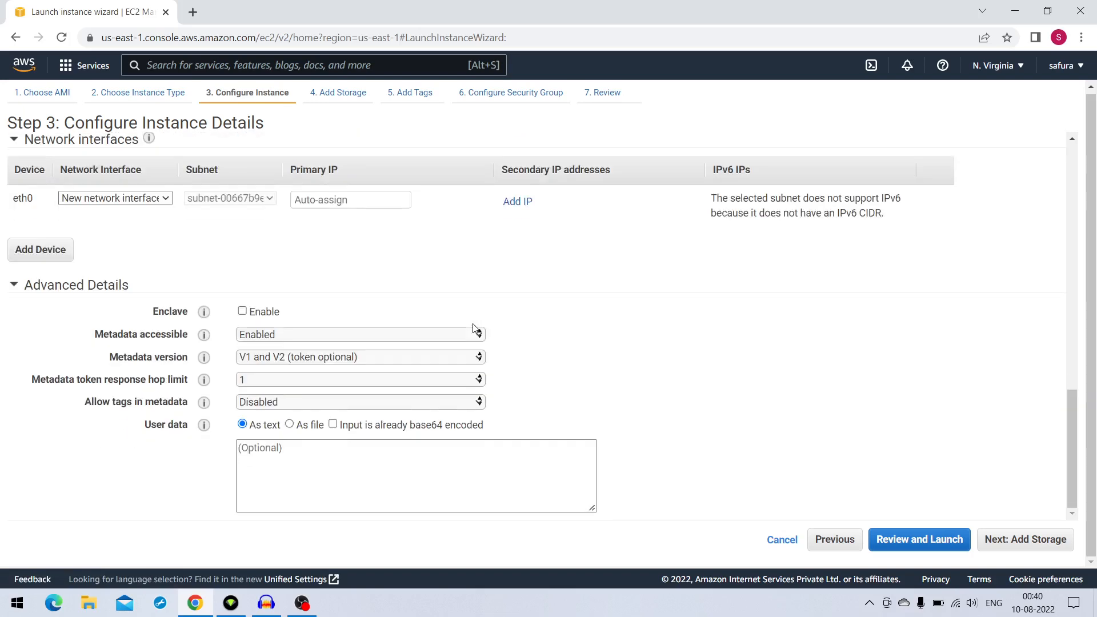
left_click(1038, 550)
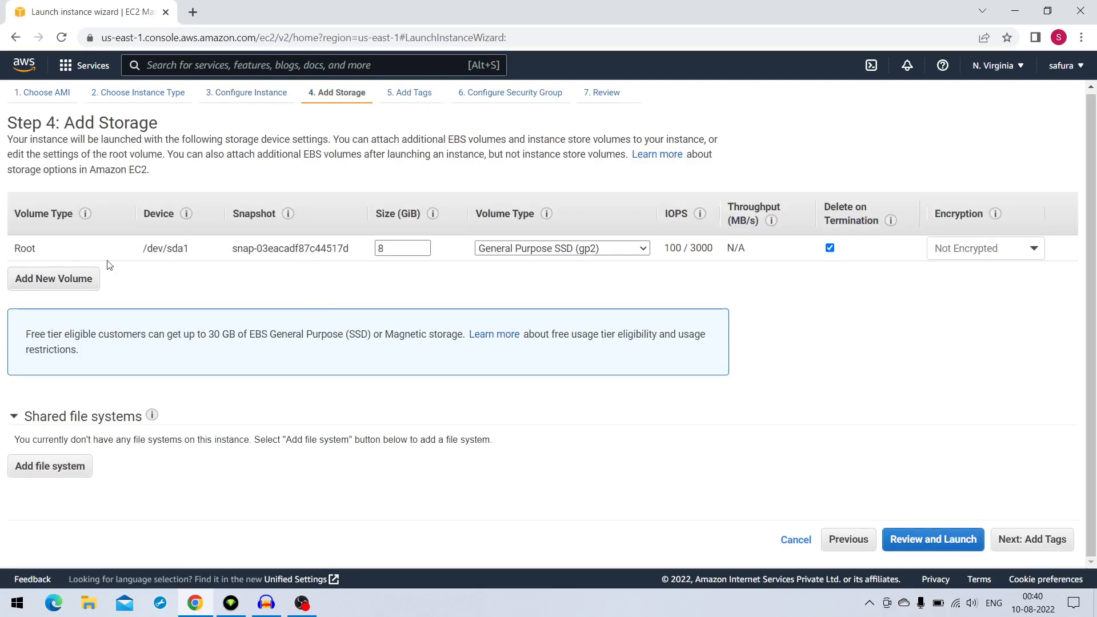
Set the root volume's size to 100 GiB and its volume type to General Purpose SSD (gp2)
left_click(392, 248)
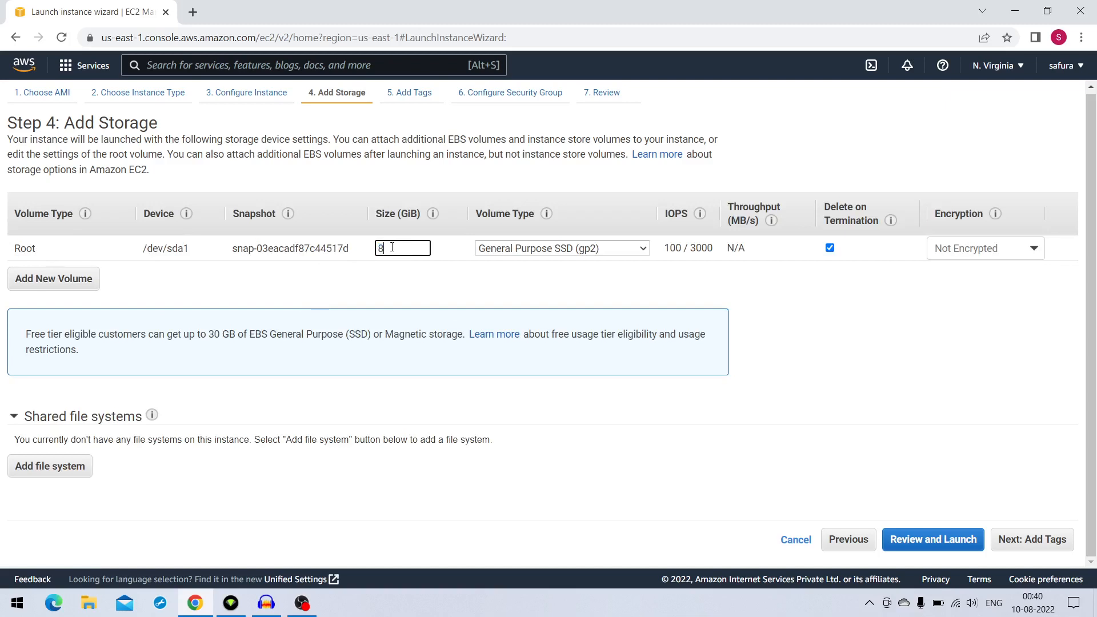
double_click(393, 247)
type("100")
key("BackSpace")
key("BackSpace")
key("BackSpace")
key("BackSpace")
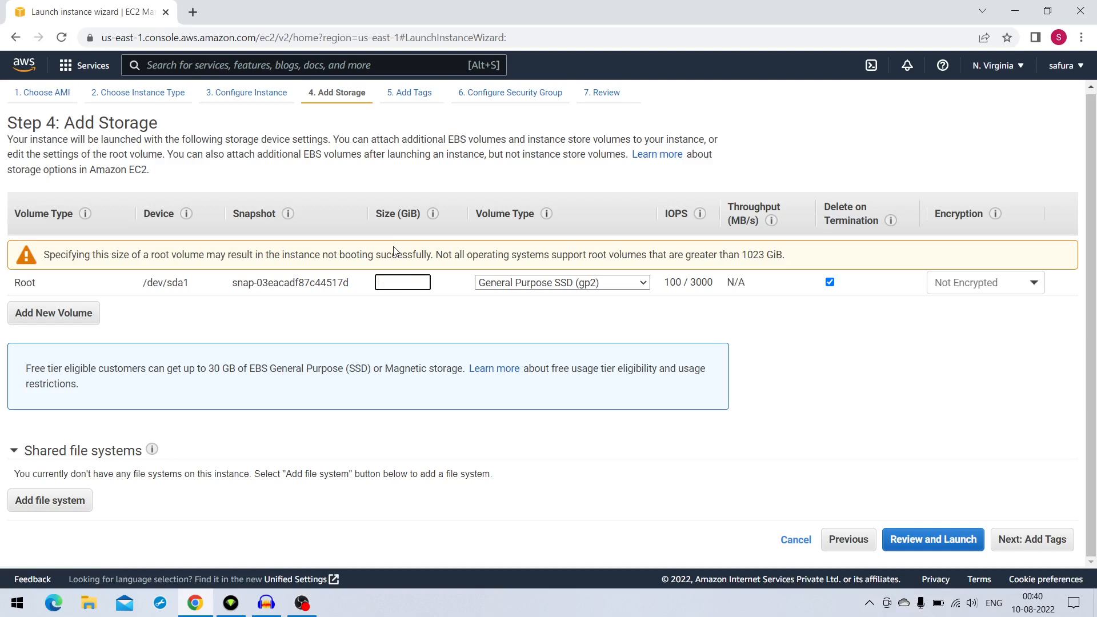
type("100")
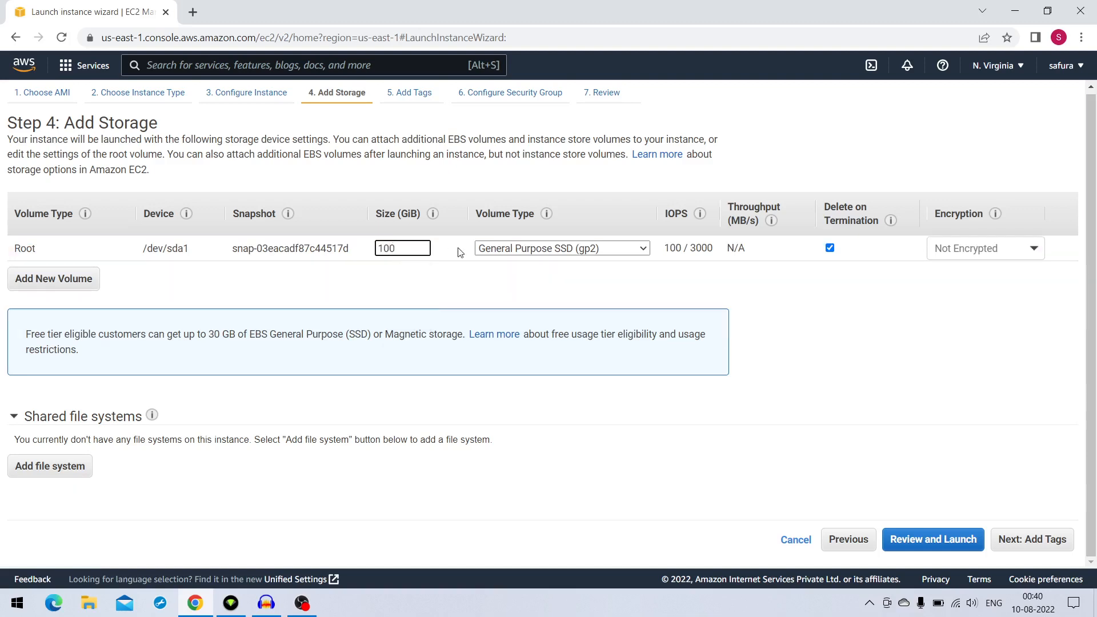
left_click(636, 249)
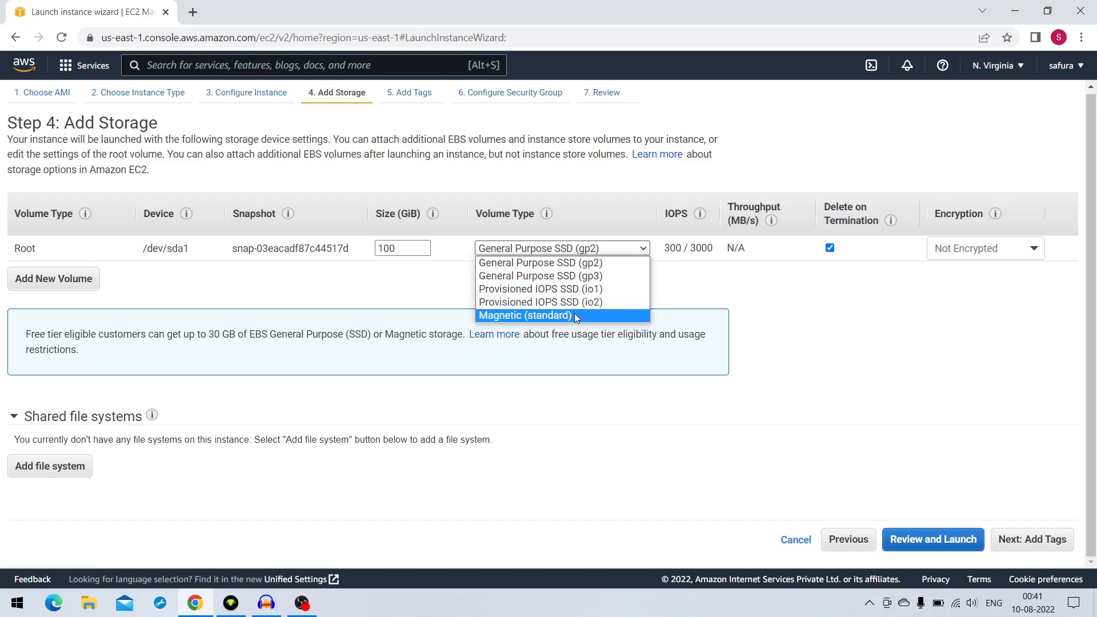
left_click(576, 264)
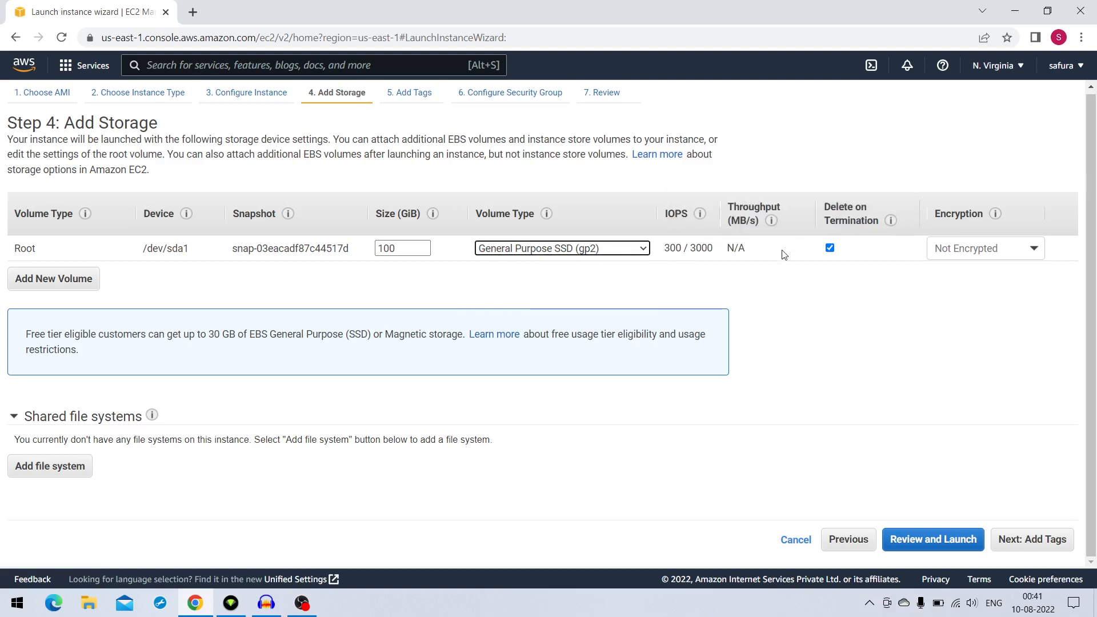
Add a second volume of type EBS with a size of 500 GiB, and remove it again
left_click(38, 284)
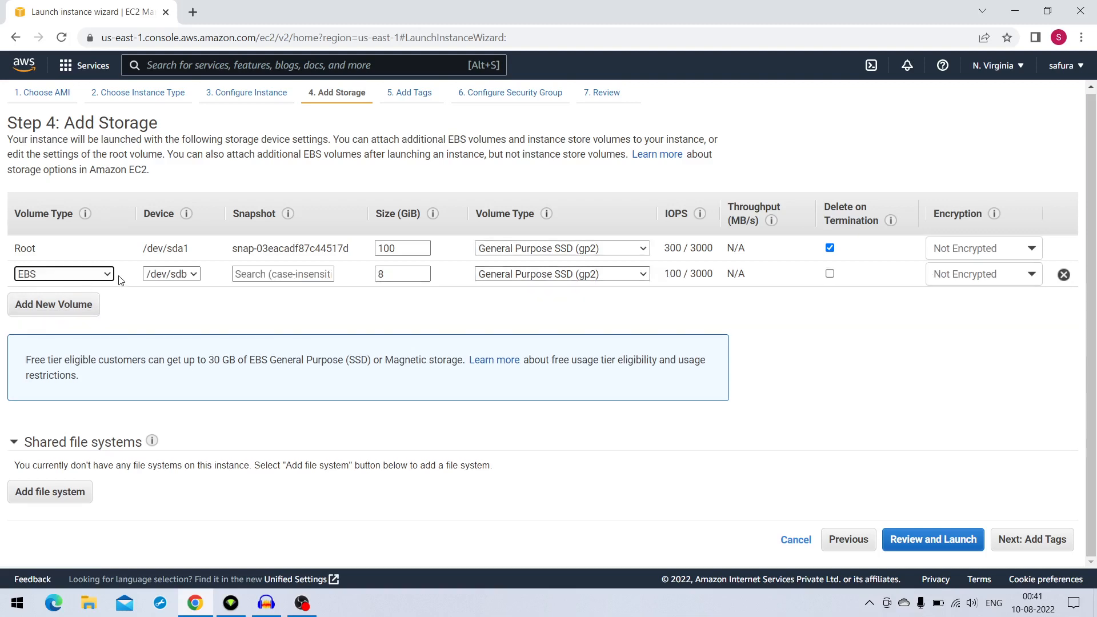
left_click(110, 275)
left_click(69, 283)
left_click_drag(423, 274, 359, 274)
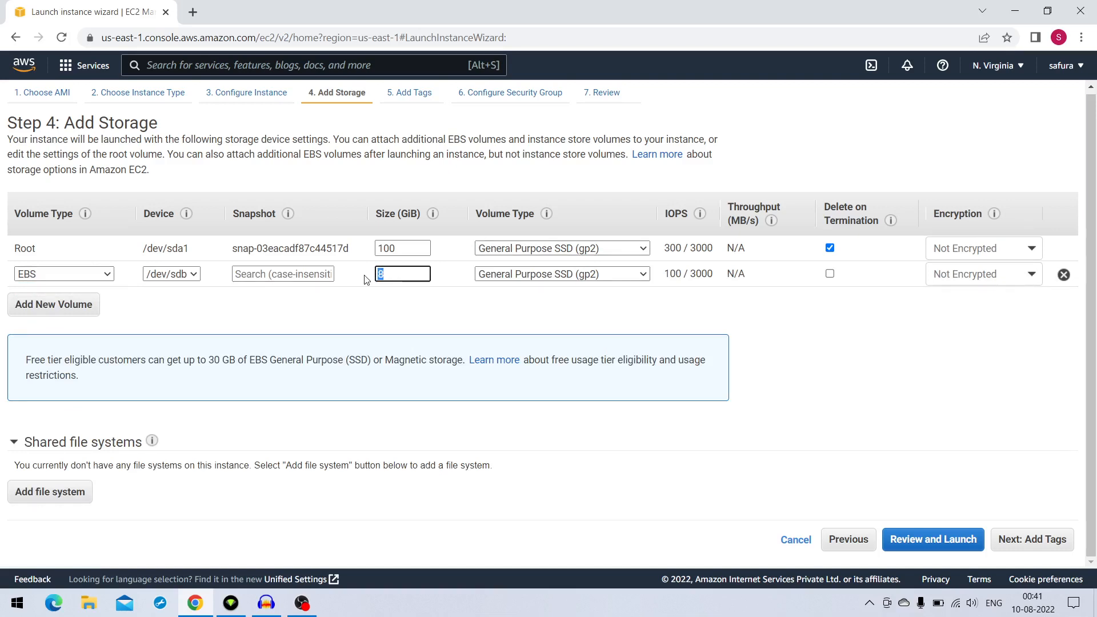
type("500")
left_click(1065, 276)
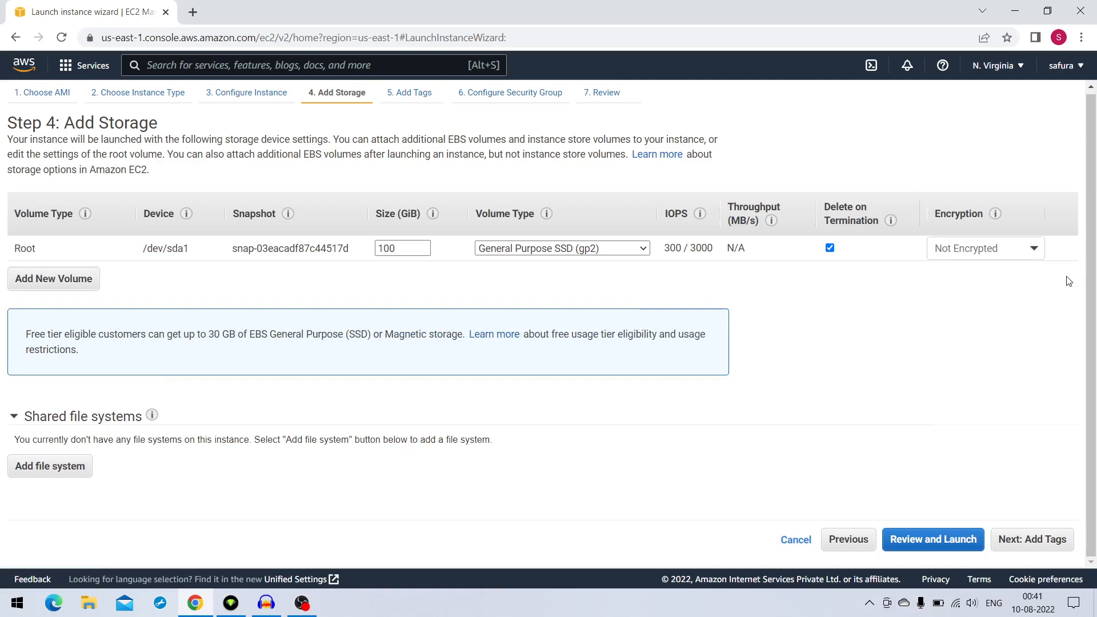
Choose Not Encrypted for the root volume's encryption and continue to the tags
left_click(1035, 252)
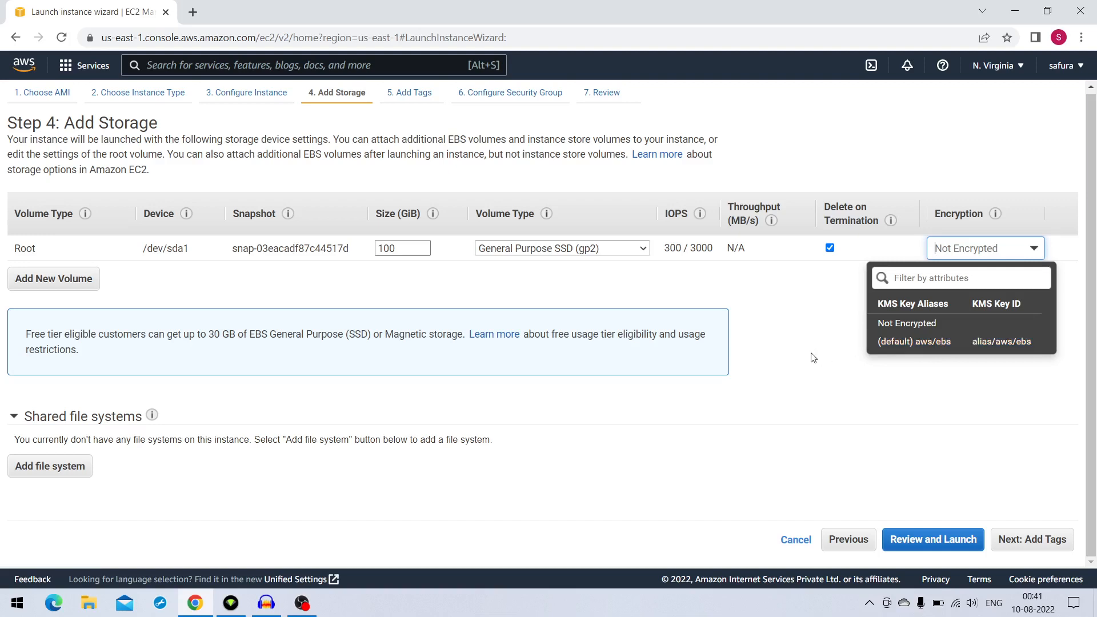
left_click(904, 327)
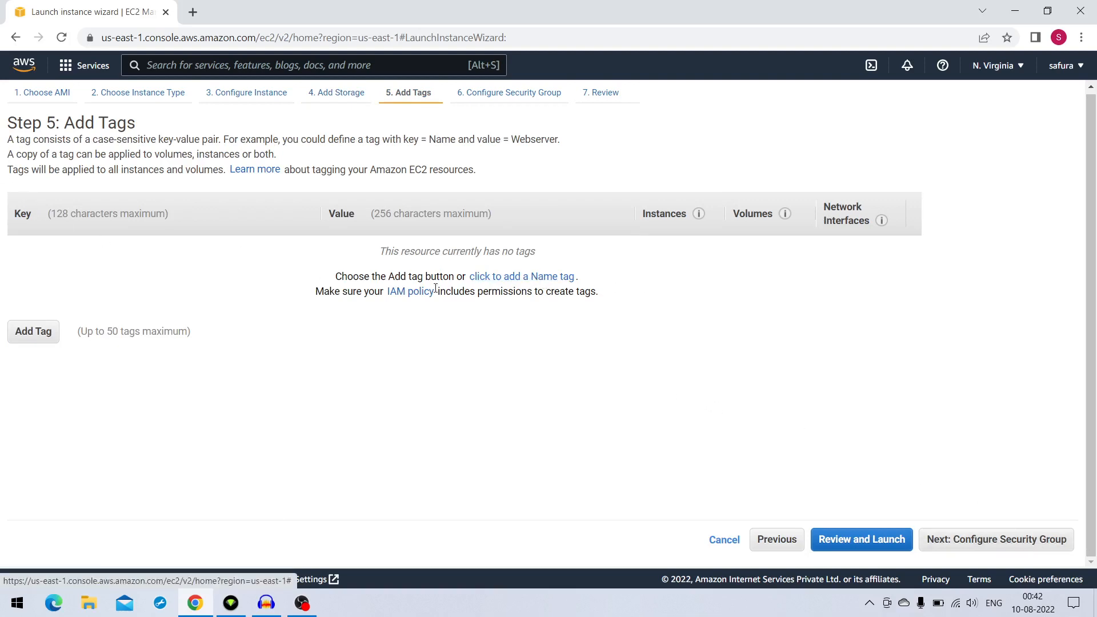
Add a Name tag with the value web server and continue to the security group configuration
left_click(507, 280)
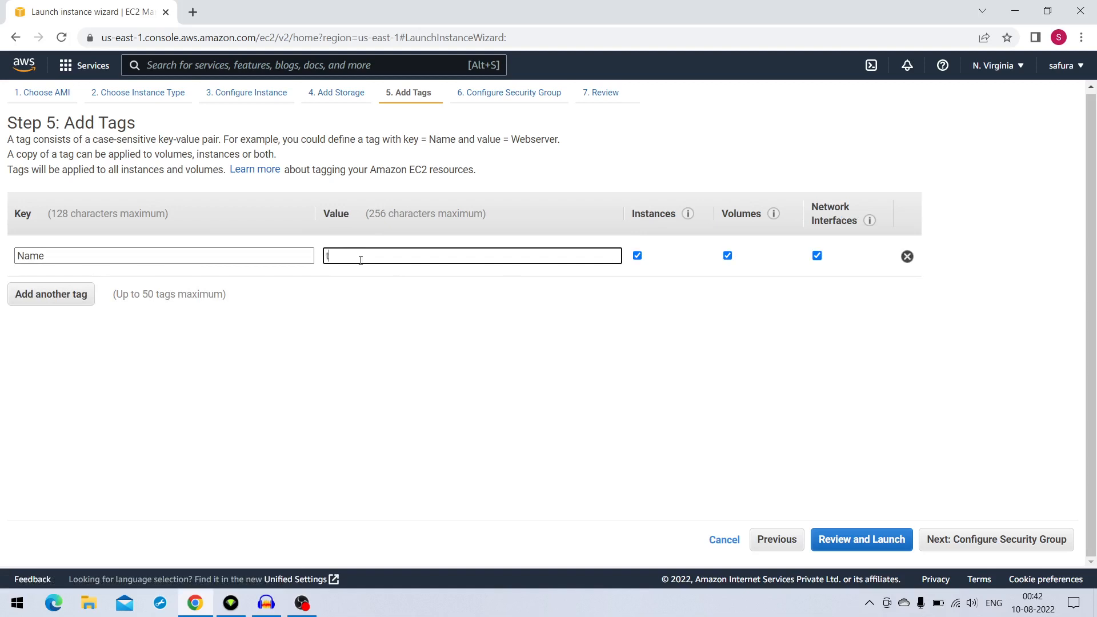
key("BackSpace")
type("web server")
left_click(1046, 547)
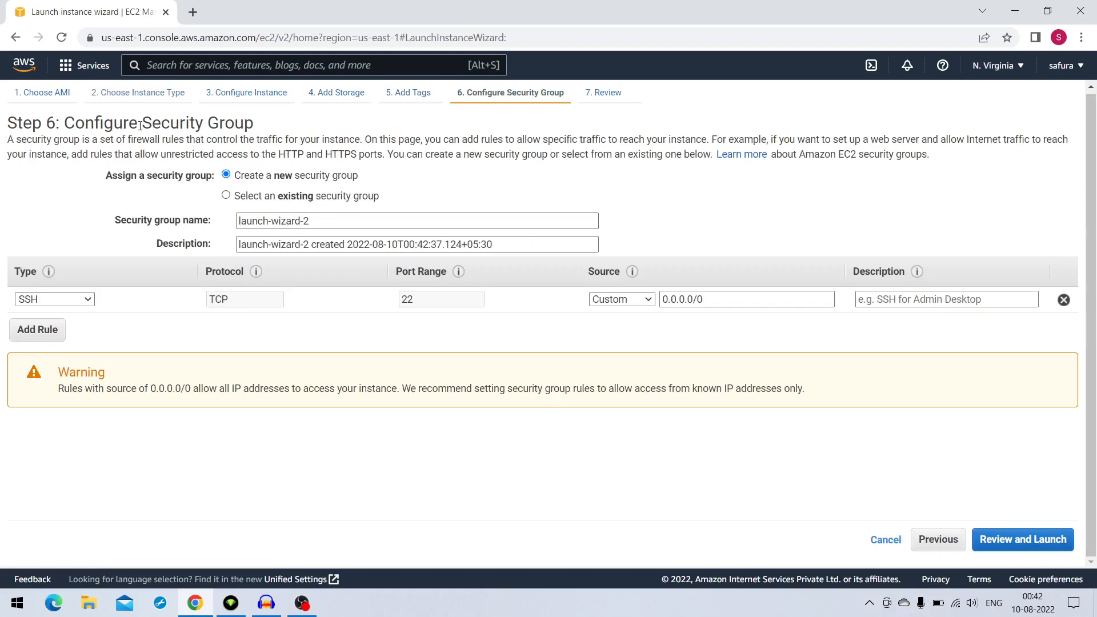
Choose to create a new security group and name it webserverSG
left_click_drag(141, 123, 256, 124)
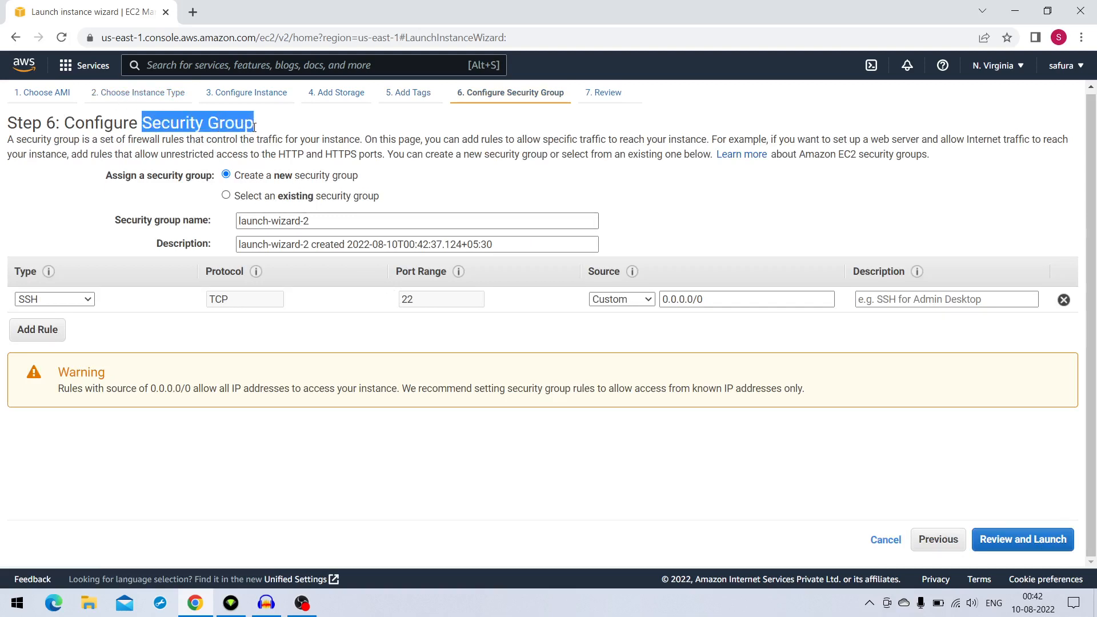
left_click(230, 197)
left_click(227, 176)
left_click_drag(330, 220, 225, 215)
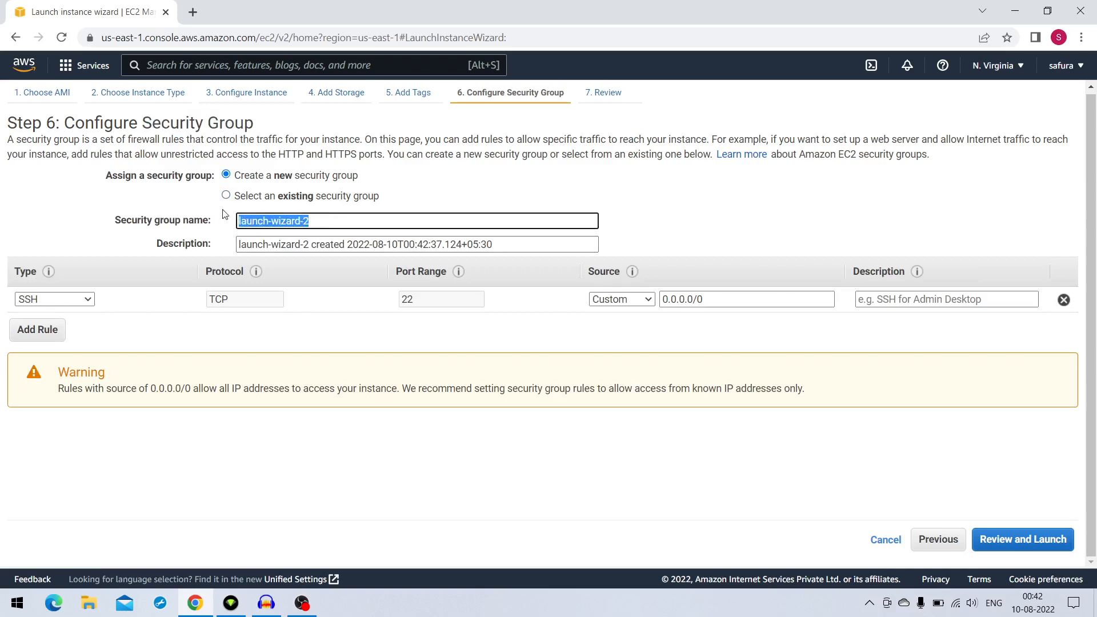
type("SG")
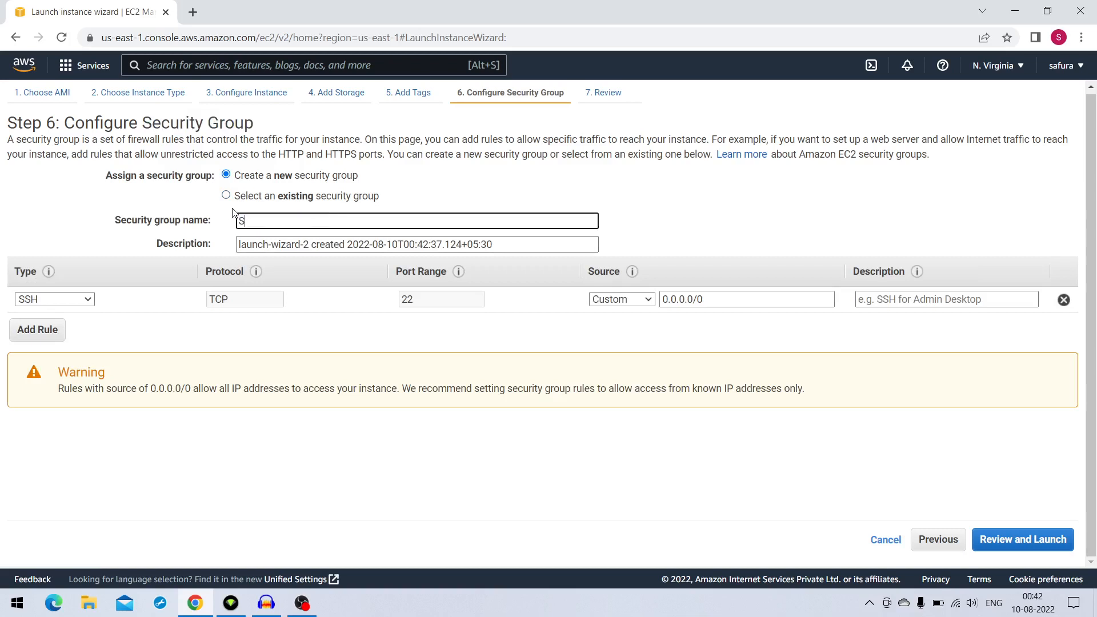
key("BackSpace")
key("BackSpace")
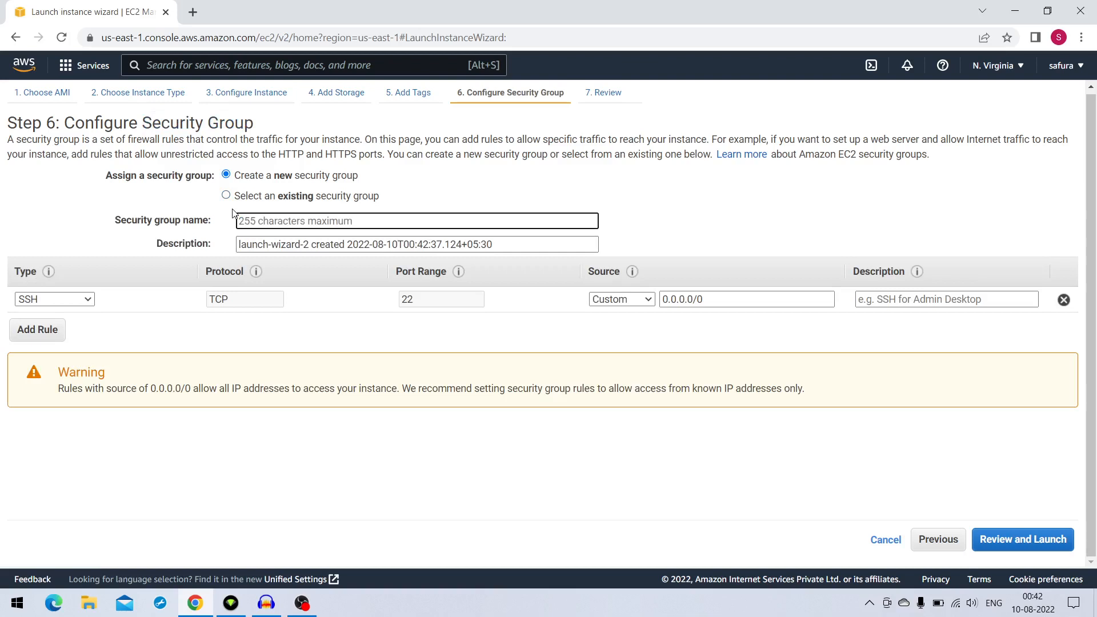
type("we")
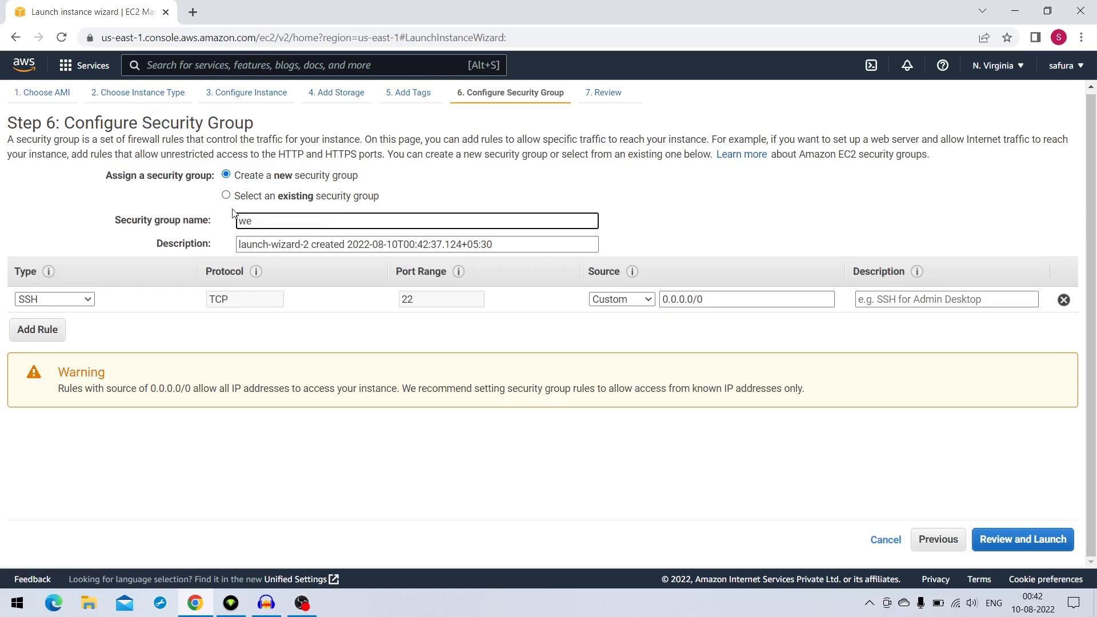
type("bserverSG")
Keep the first rule's type as SSH and set its source to My IP
left_click(90, 303)
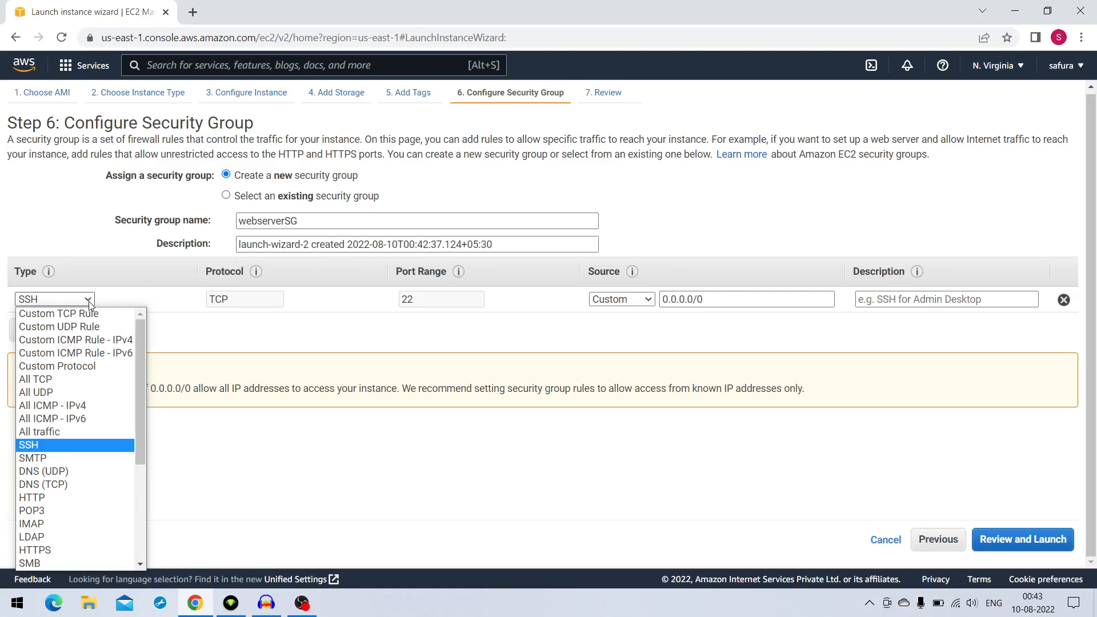
left_click(54, 443)
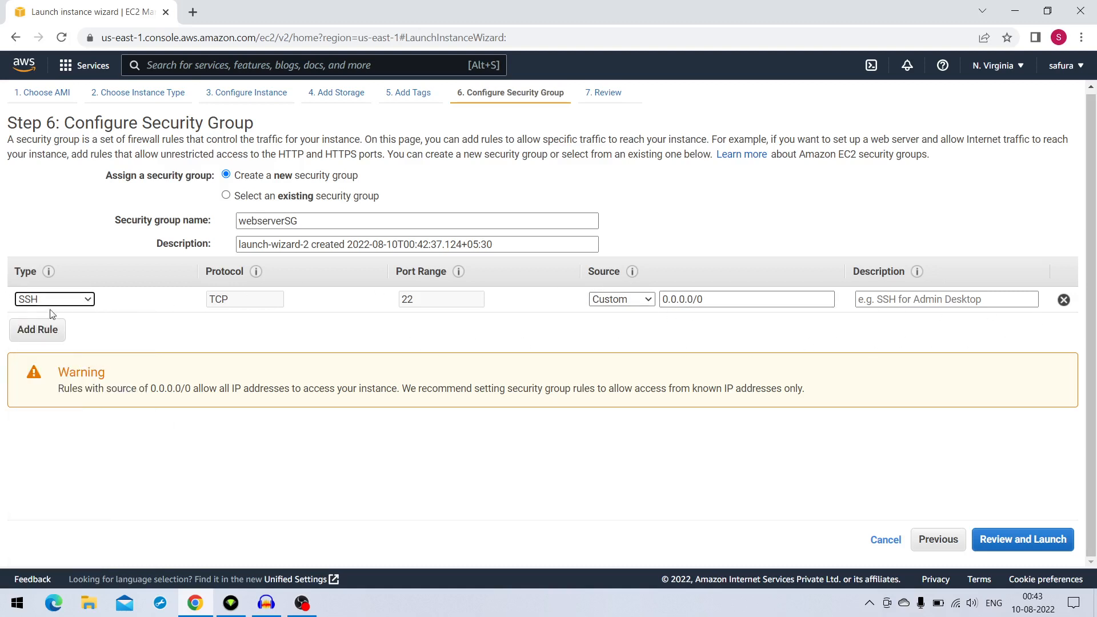
left_click_drag(454, 301, 376, 299)
left_click(638, 300)
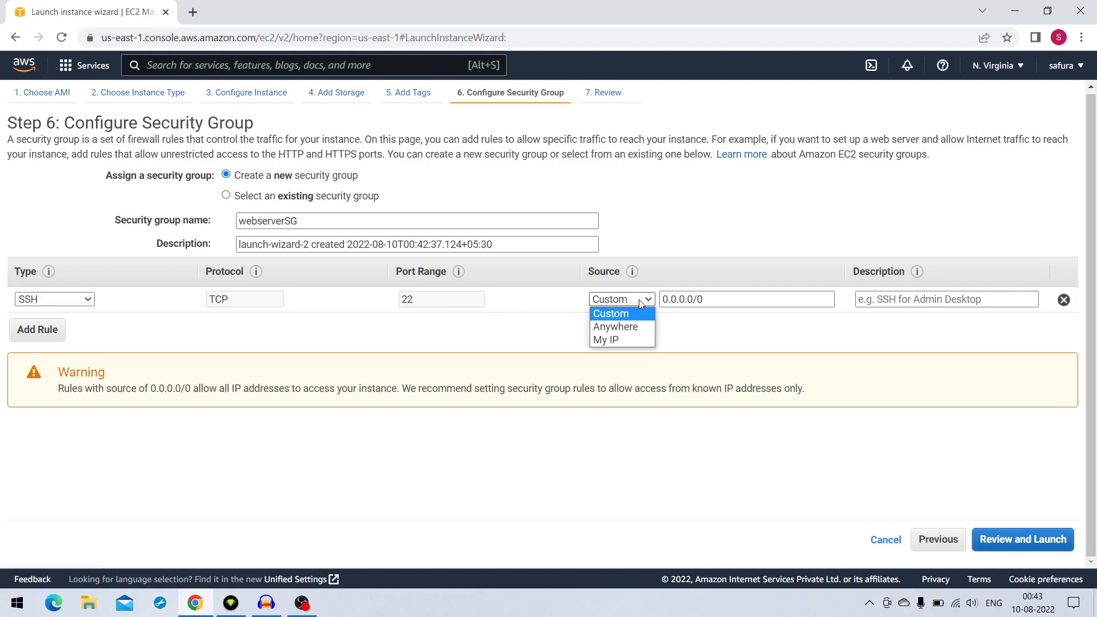
left_click(633, 341)
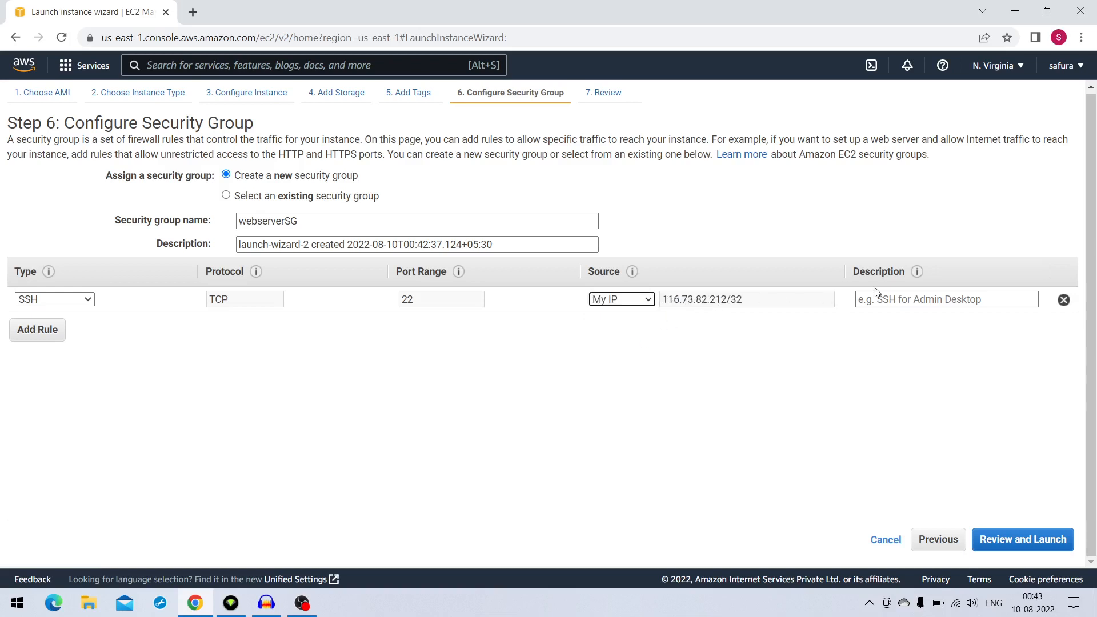
Enter "for SSH from laptop" as the SSH rule's description
left_click(949, 300)
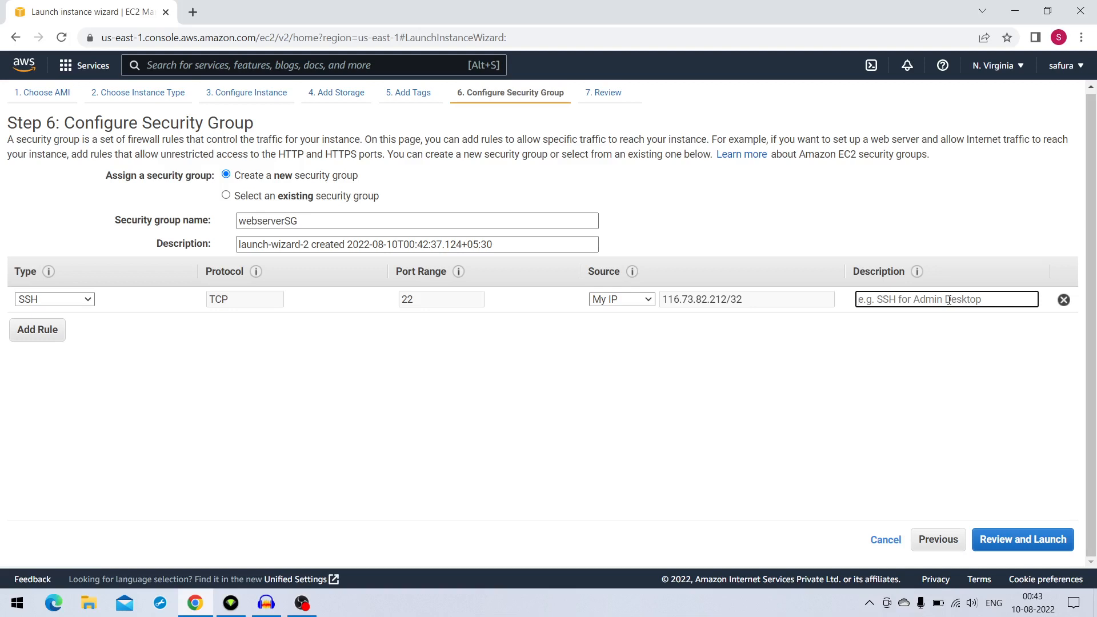
type("for SSH from laptop")
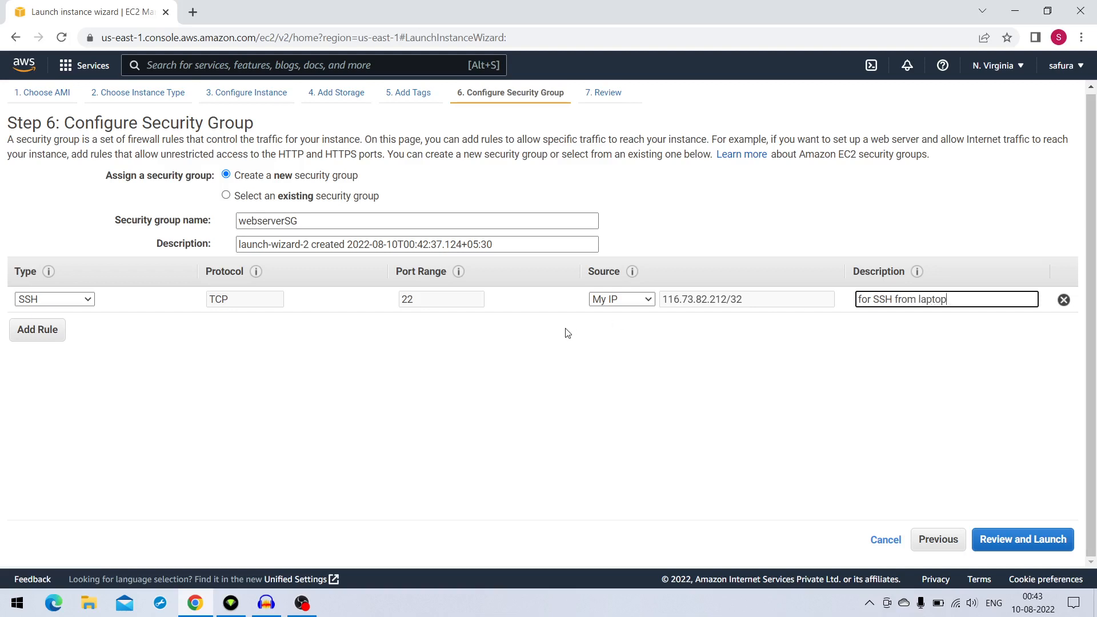
Add a second security group rule of type HTTP with the source Anywhere
left_click(52, 337)
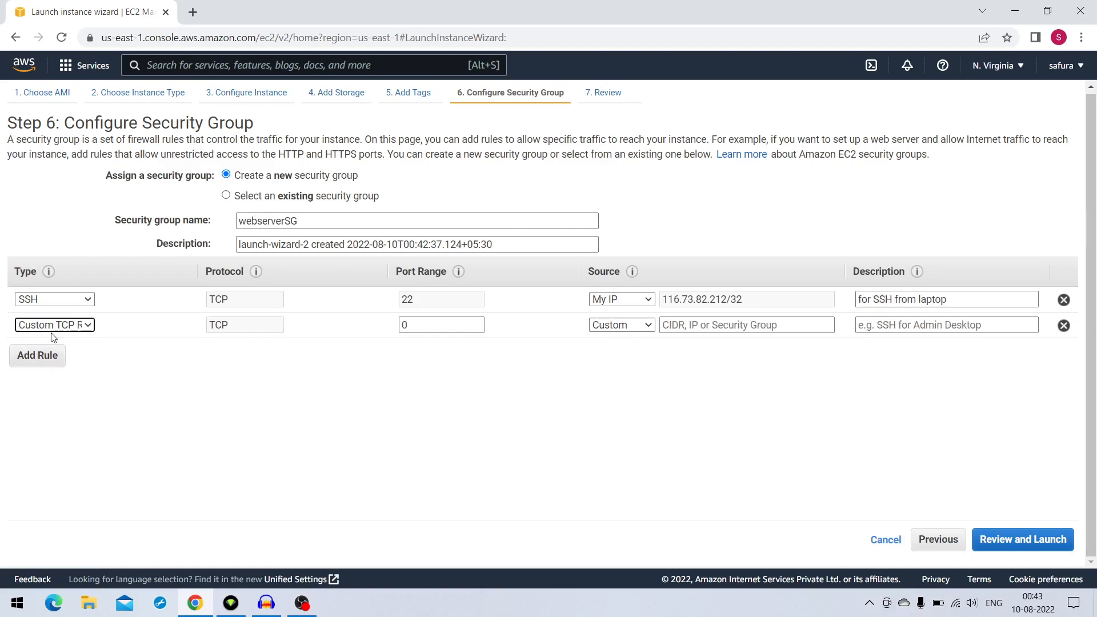
left_click(90, 330)
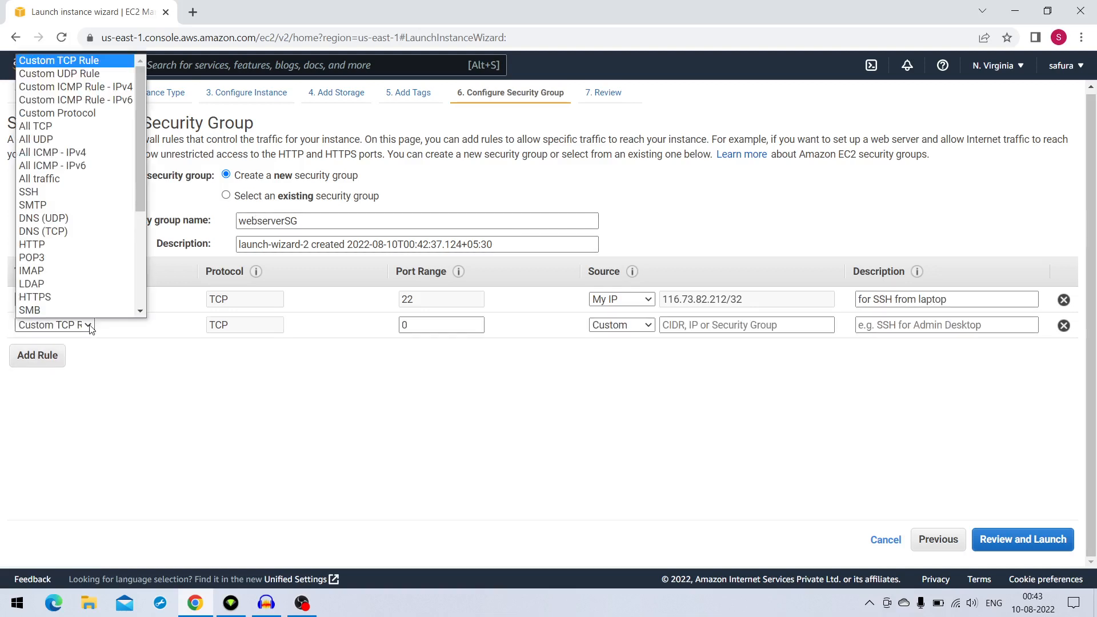
left_click(88, 245)
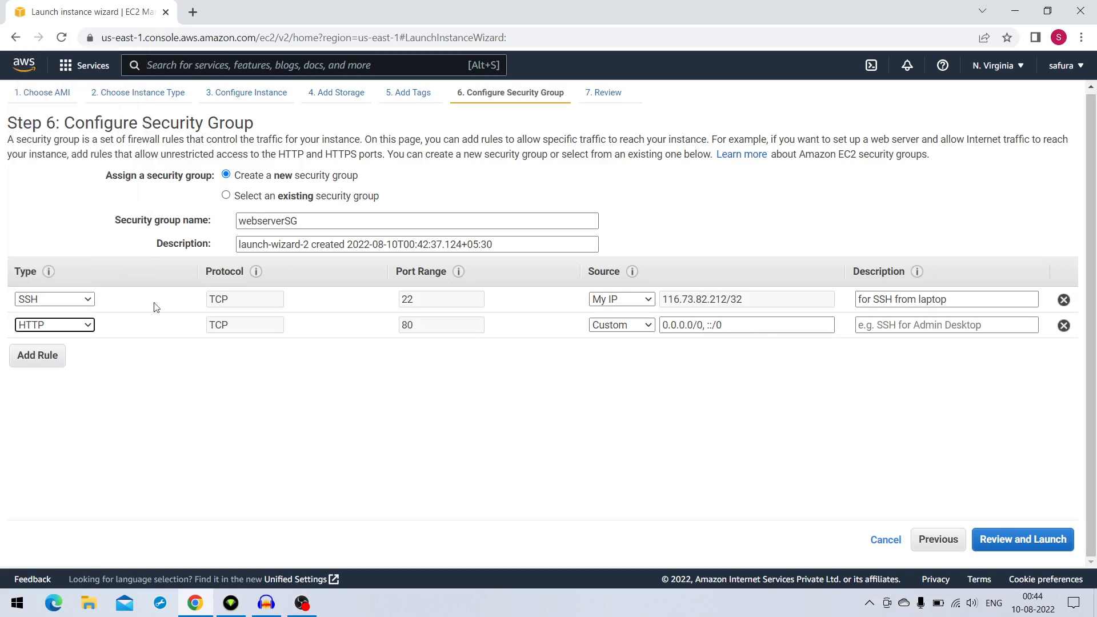
left_click(648, 327)
left_click(646, 325)
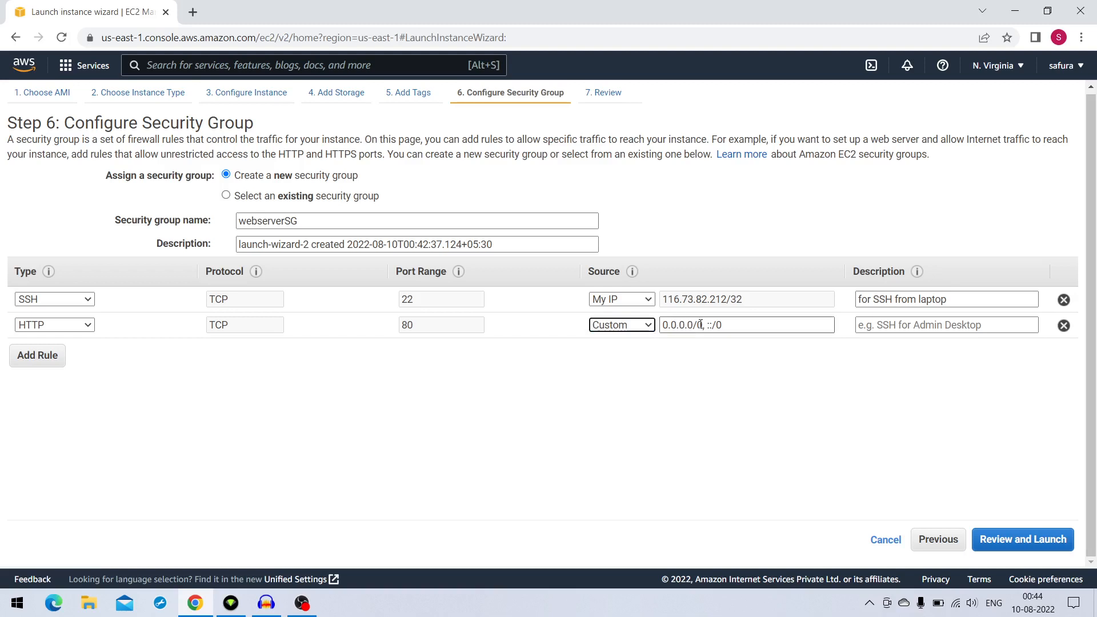
left_click(650, 327)
left_click(649, 326)
left_click(649, 327)
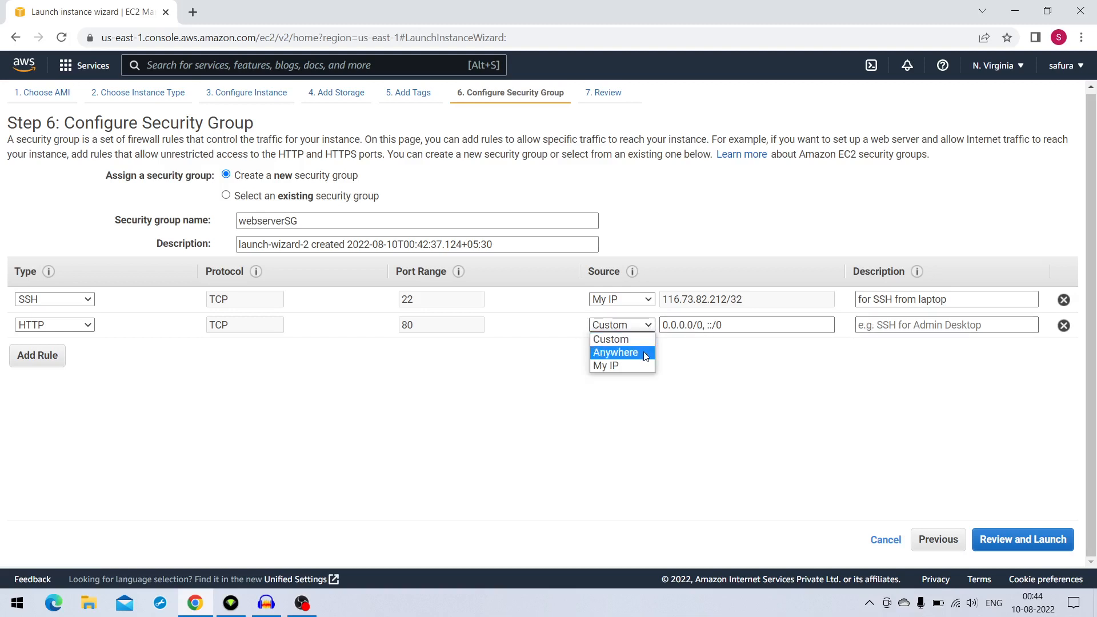
left_click(623, 352)
Enter "Web server" as the description of the HTTP rule
left_click(974, 332)
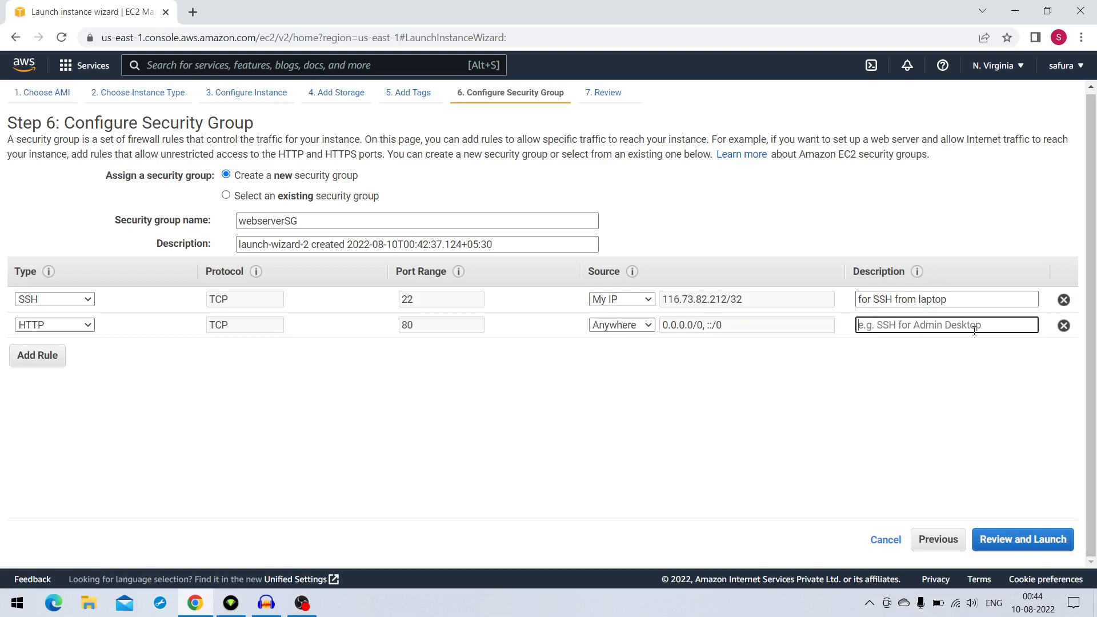
type("Web ser")
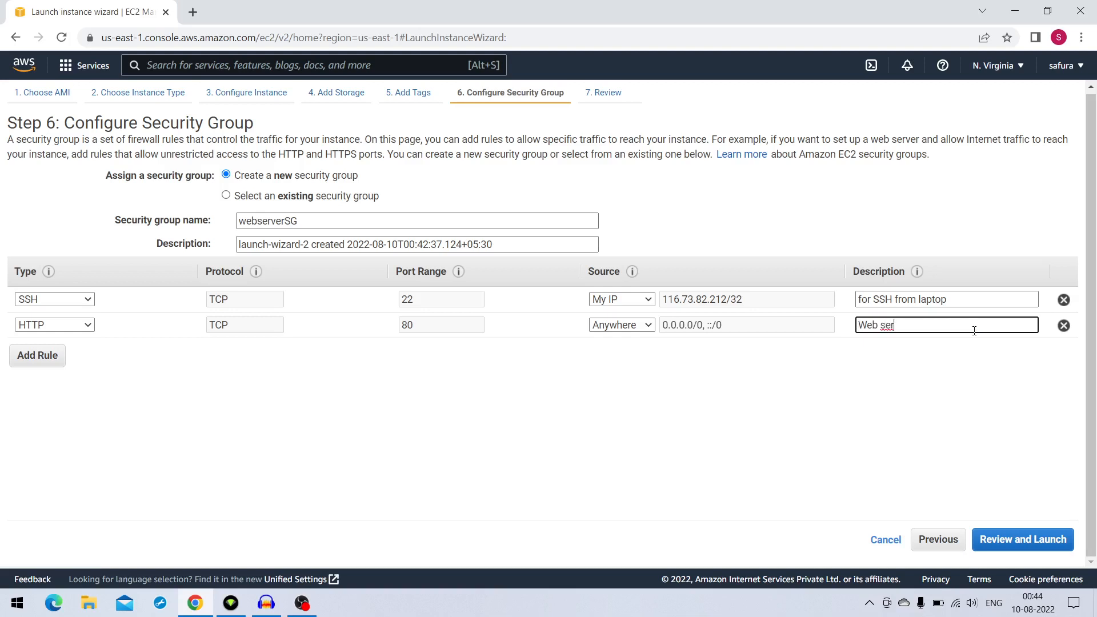
type("ver")
Add a third security group rule of type HTTPS with the source Anywhere, and proceed to the launch review
left_click(42, 357)
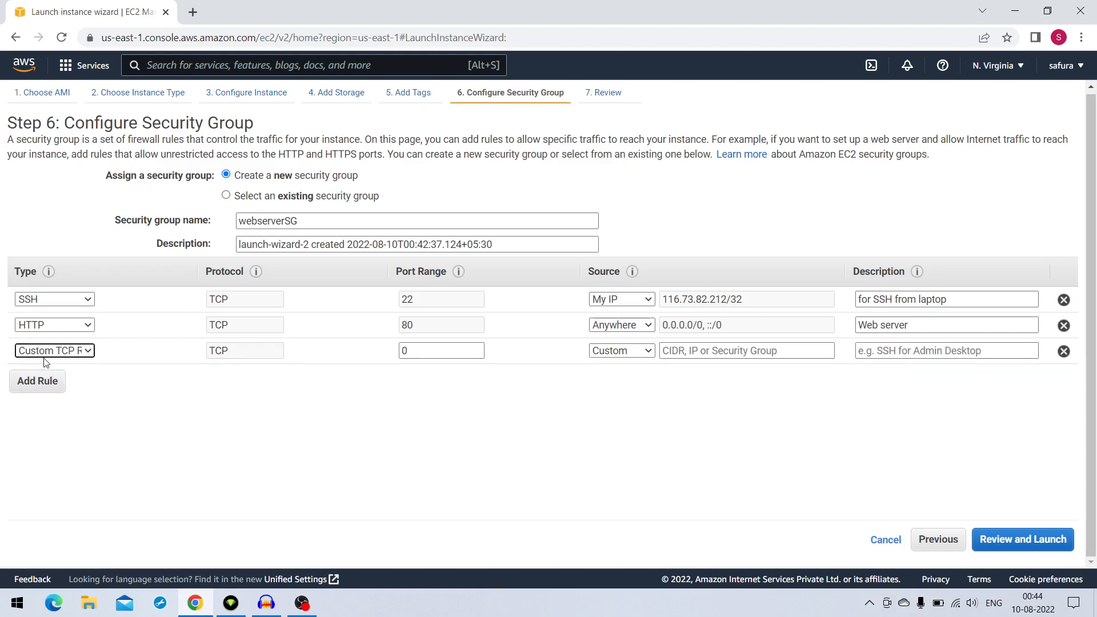
left_click(87, 351)
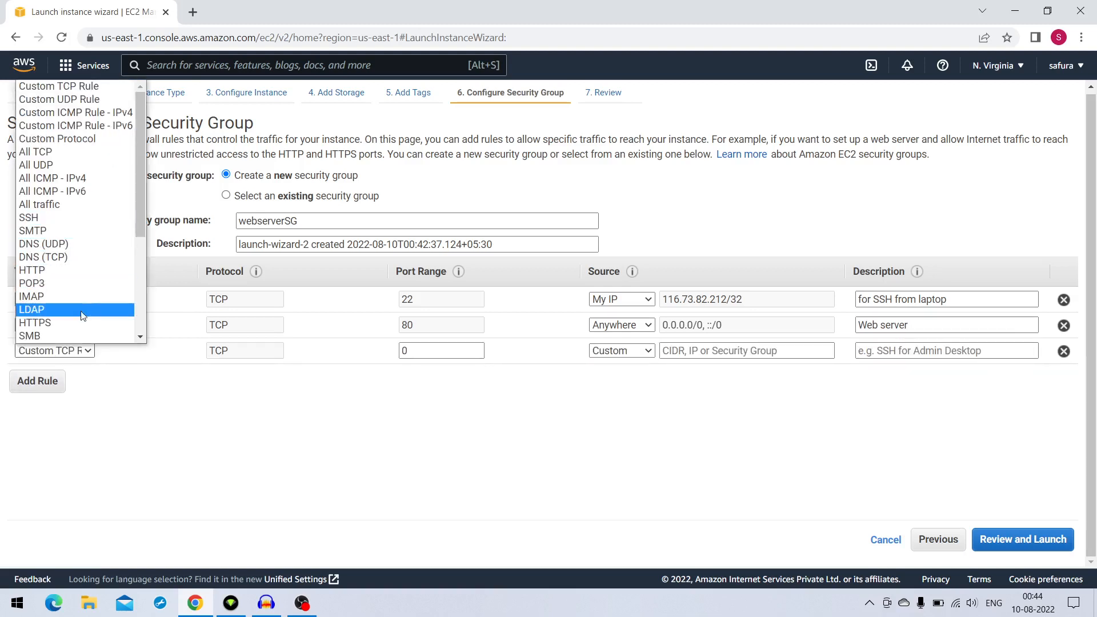
scroll(73, 269, "down", 3)
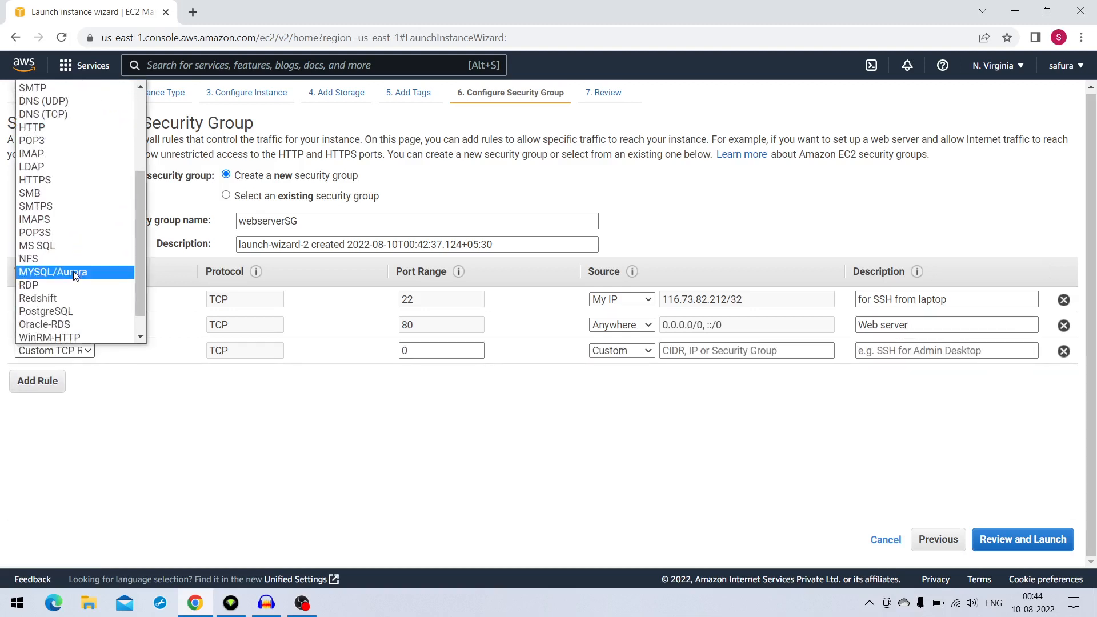
left_click(64, 179)
left_click(643, 352)
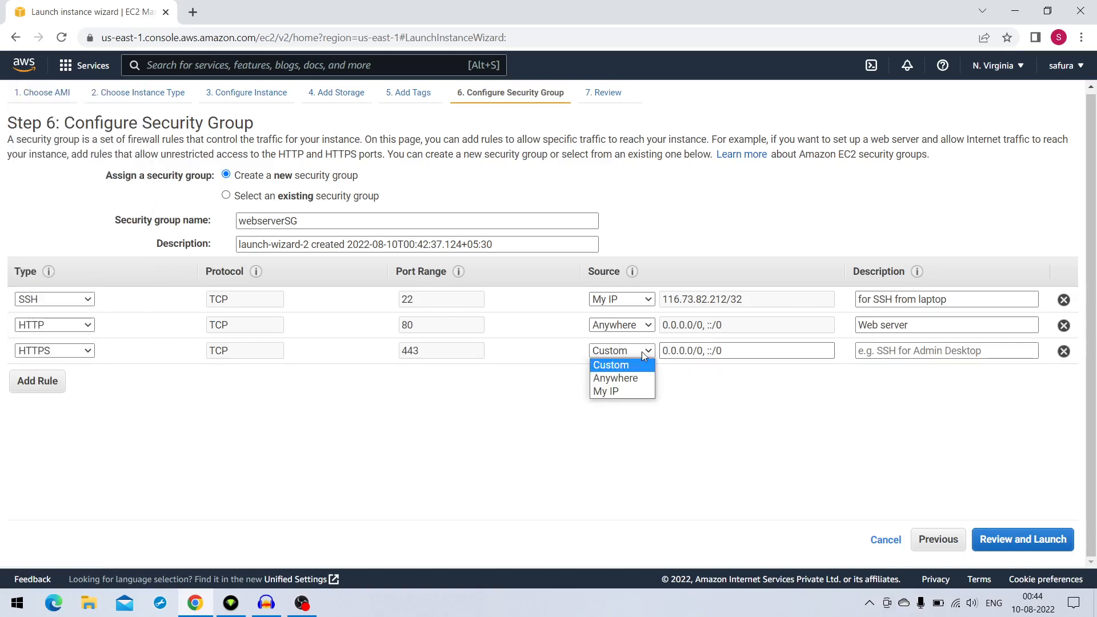
left_click(629, 379)
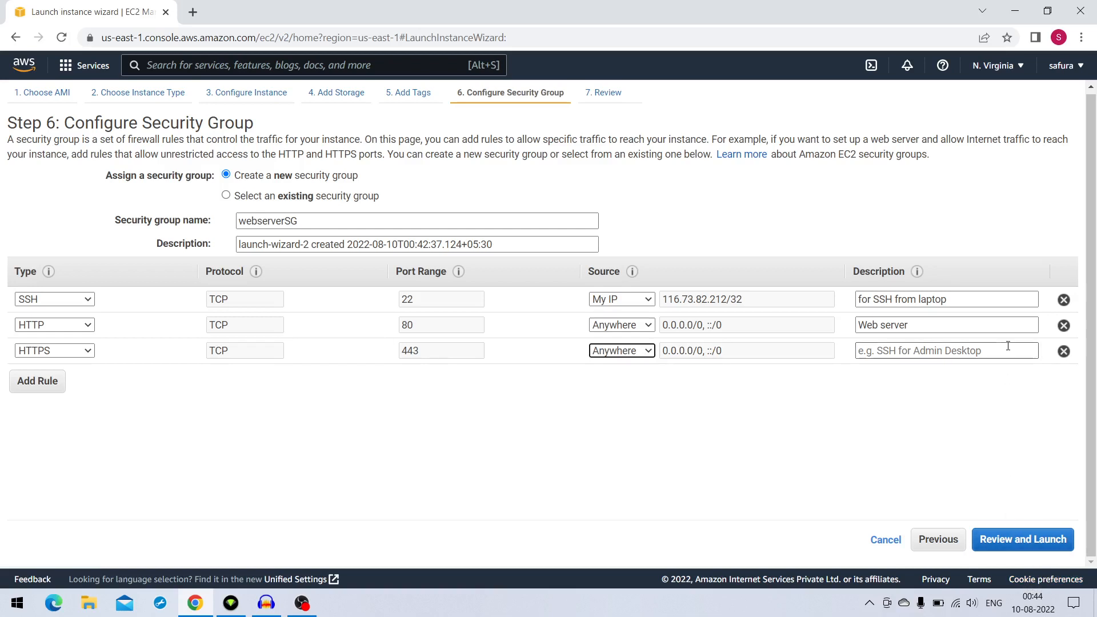
left_click(1010, 541)
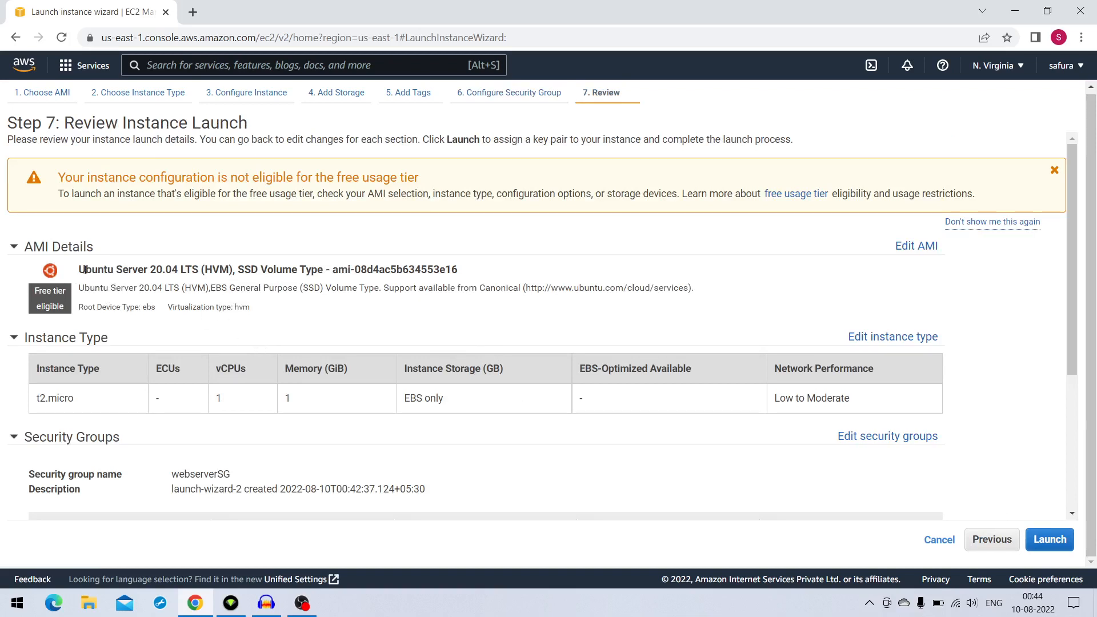
Review the AMI, the instance type's vCPUs and memory, and the types and sources of the security group rules
left_click_drag(79, 272, 179, 269)
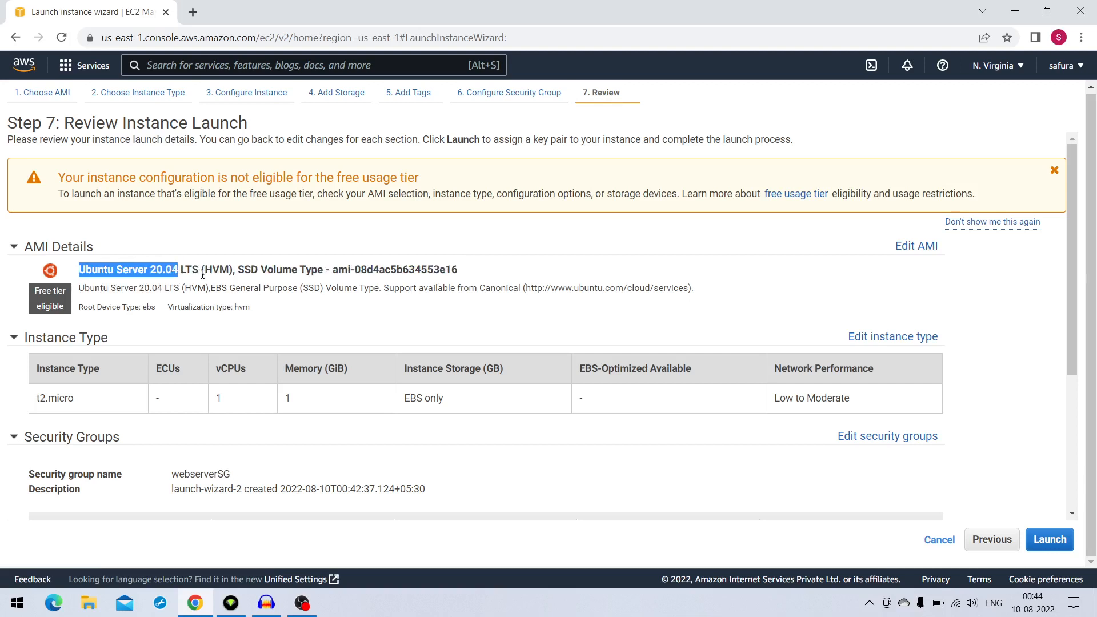
scroll(202, 274, "down", 1)
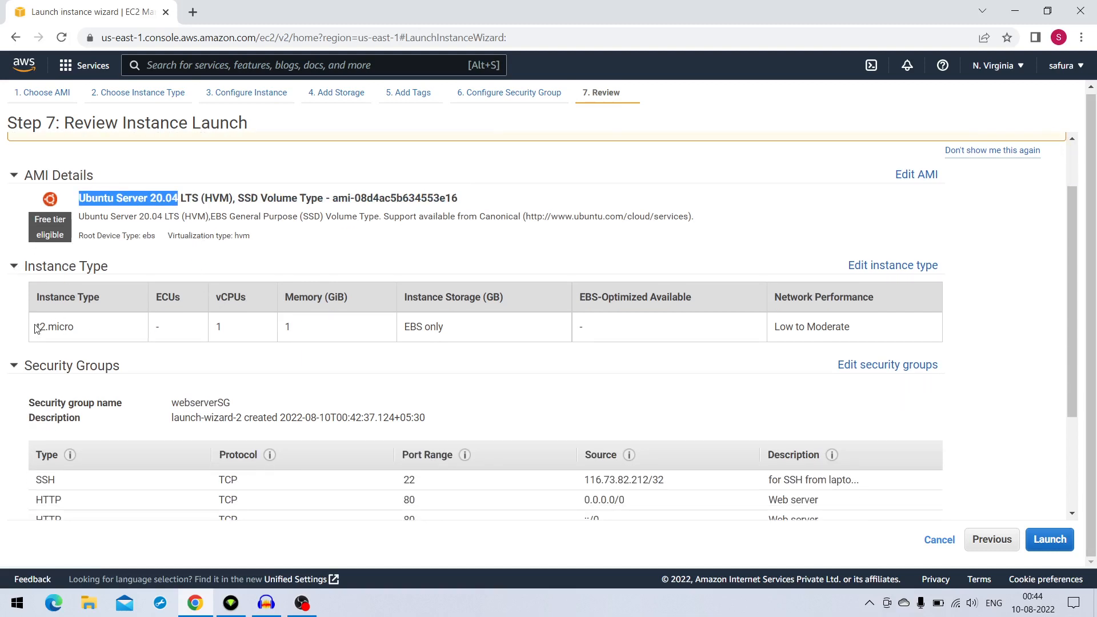
left_click_drag(35, 327, 83, 328)
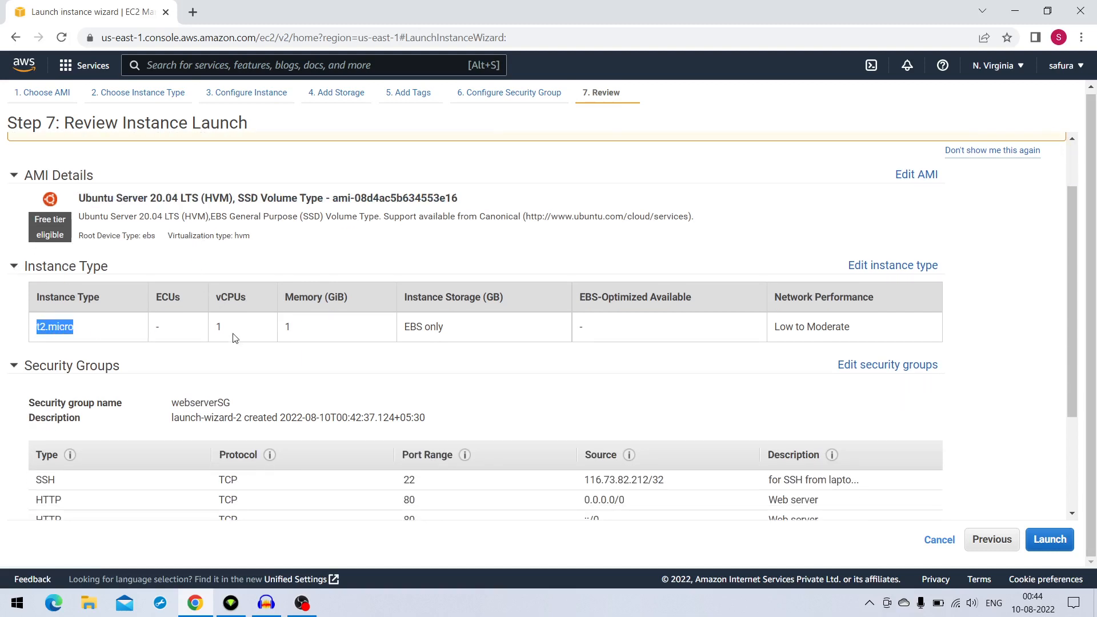
left_click_drag(216, 328, 295, 329)
scroll(304, 336, "down", 3)
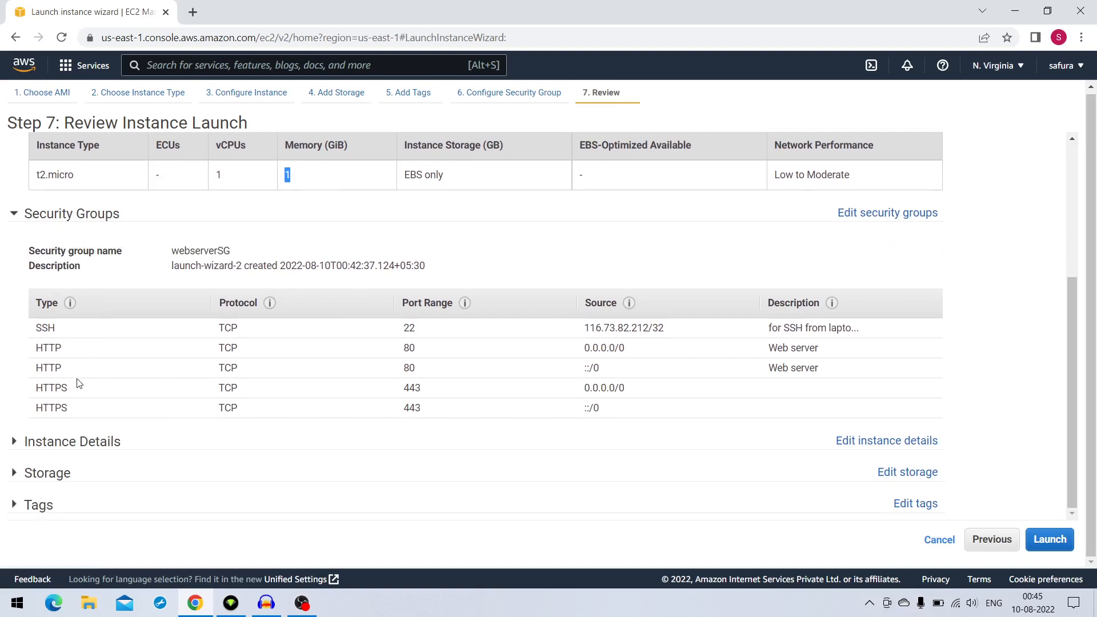
mouse_move(69, 299)
left_click_drag(63, 331, 36, 350)
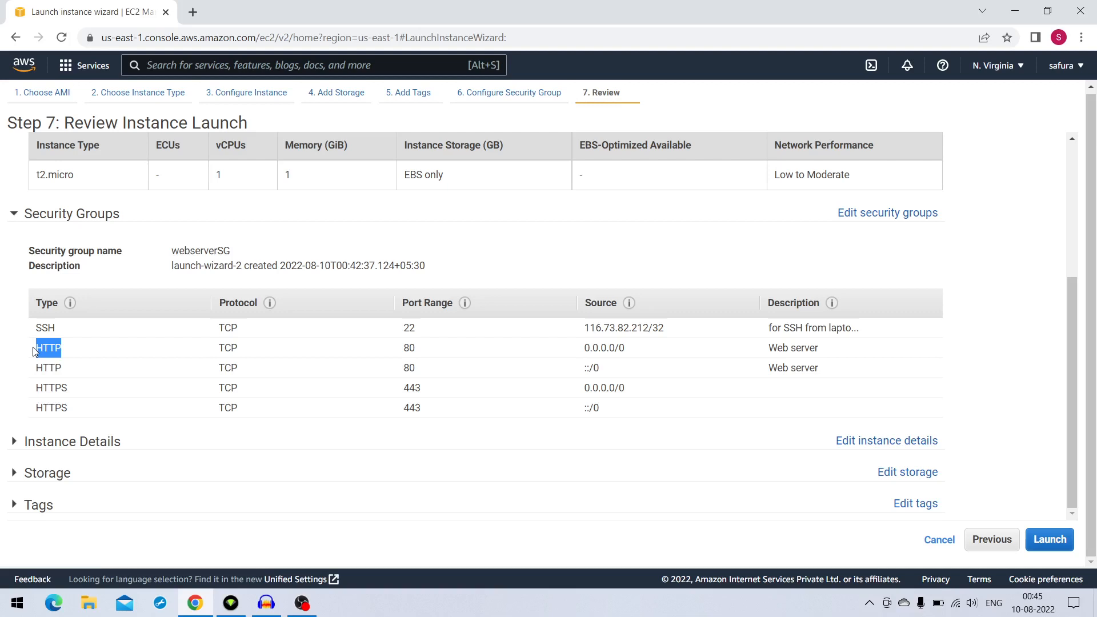
left_click(75, 393)
left_click_drag(74, 393, 550, 387)
left_click(550, 387)
double_click(629, 352)
left_click(595, 375)
double_click(594, 374)
Expand and examine the instance details, the root volume's storage size and the Name tag in the launch review
left_click(14, 443)
left_click(14, 443)
scroll(251, 328, "down", 3)
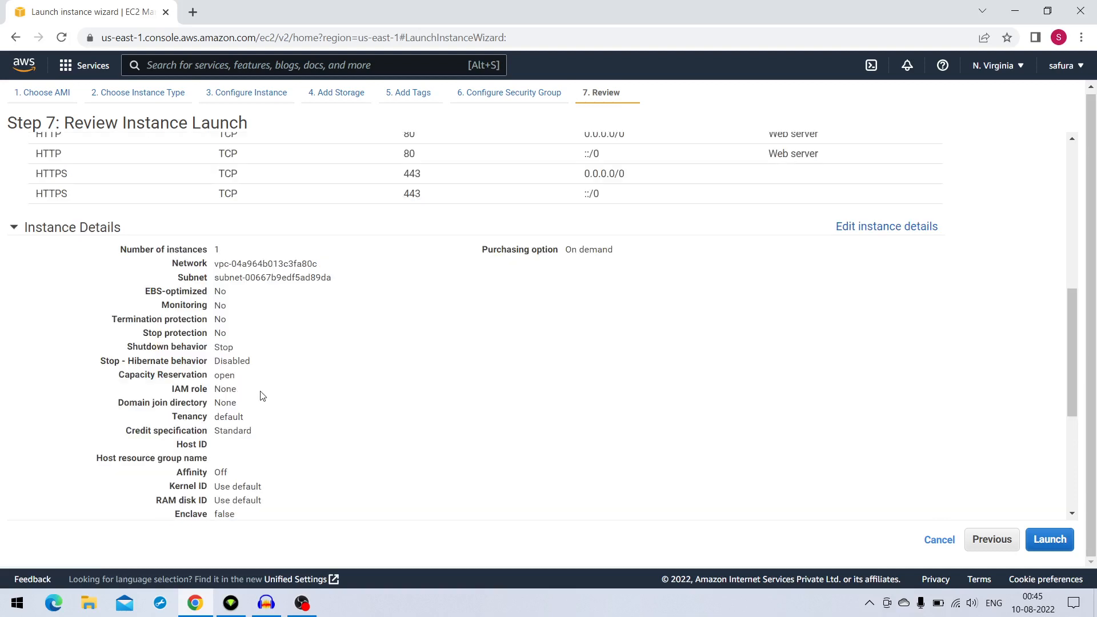
scroll(263, 396, "down", 5)
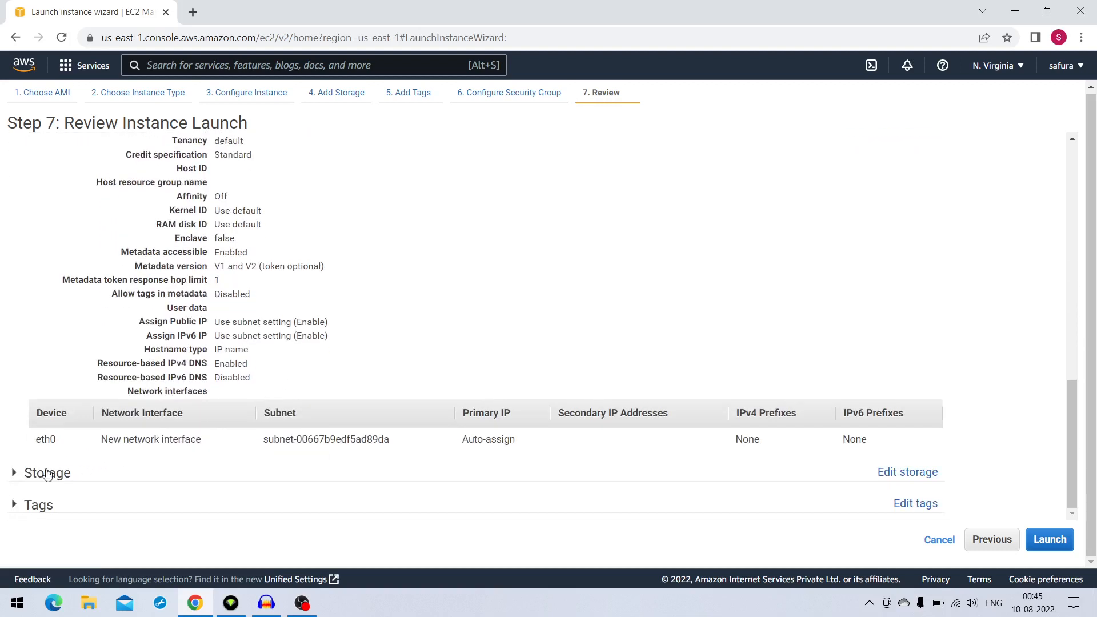
left_click(14, 473)
scroll(272, 457, "down", 1)
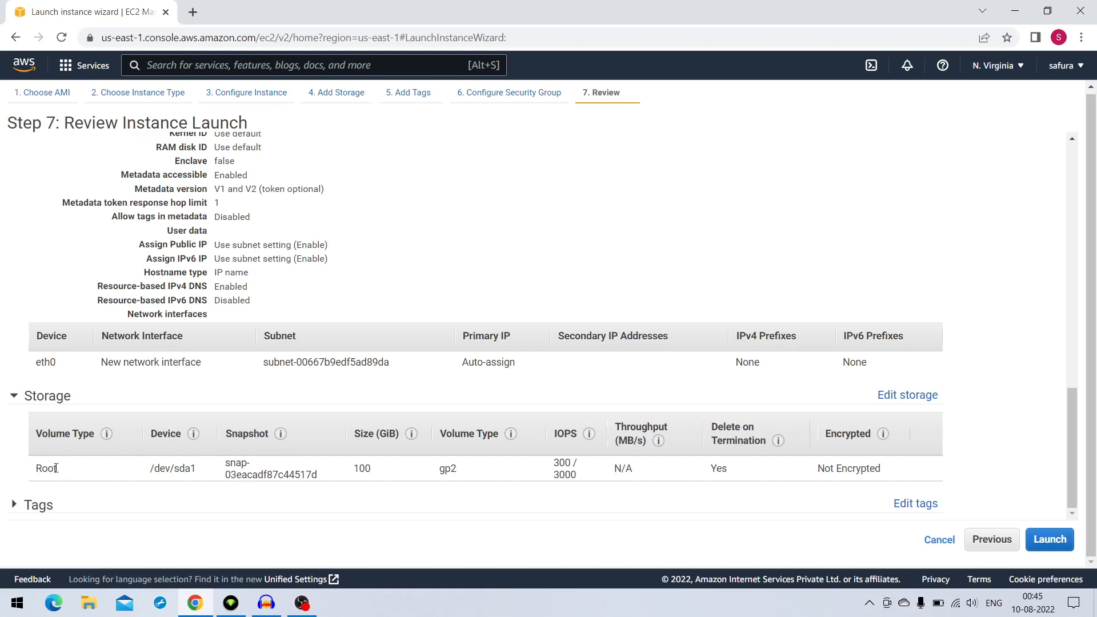
left_click_drag(387, 475, 350, 474)
left_click(19, 507)
scroll(183, 517, "down", 1)
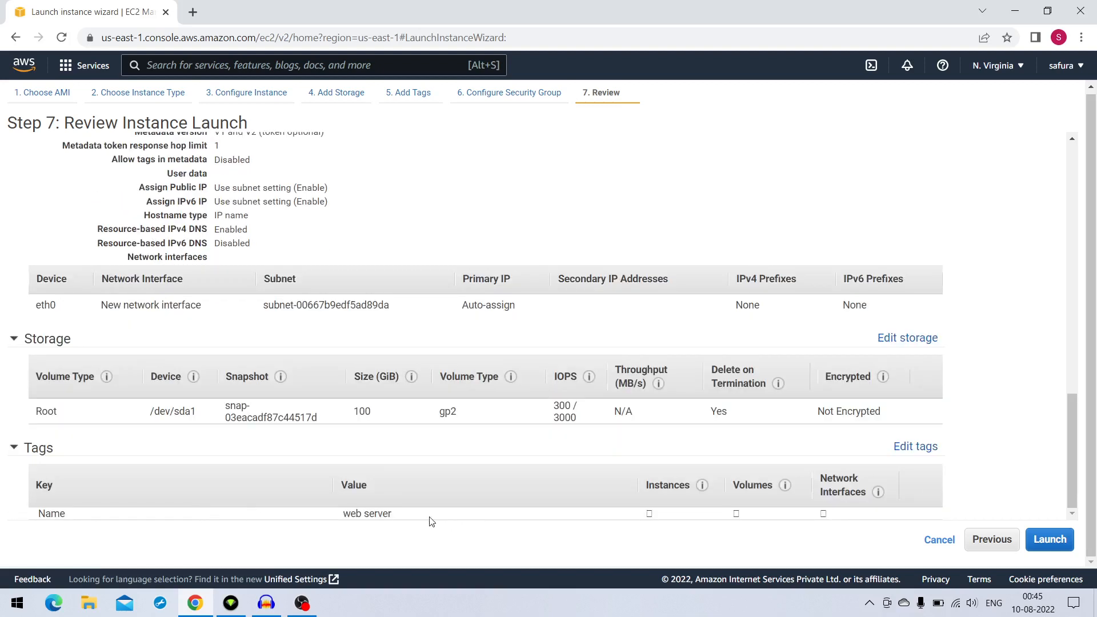
left_click_drag(429, 518, 336, 505)
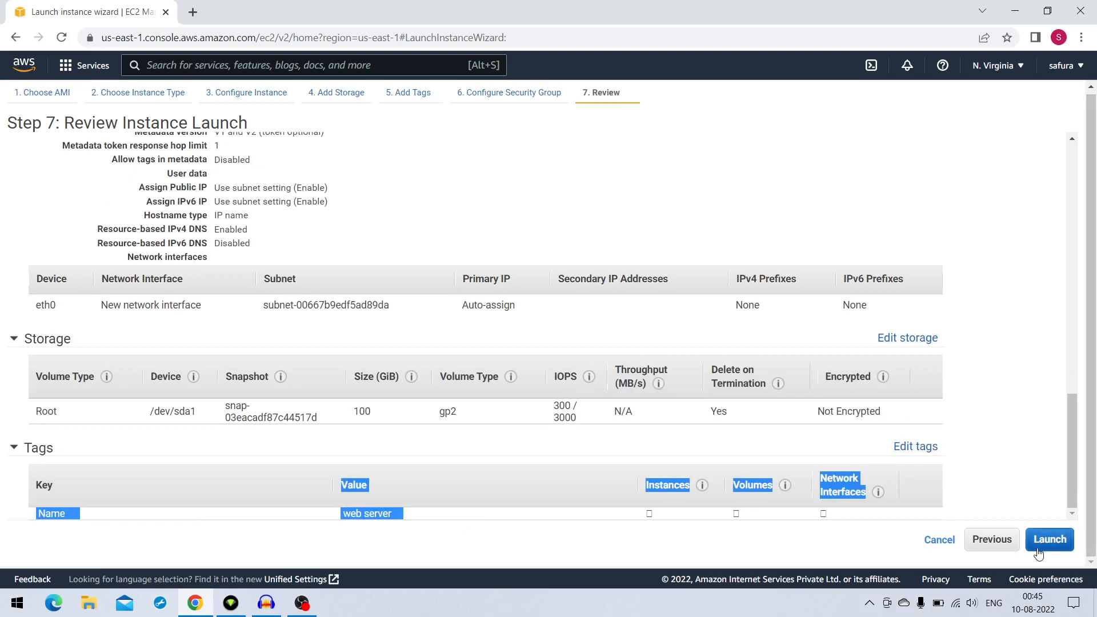
Proceed from the launch review to the key pair selection
left_click(971, 496)
left_click(1050, 539)
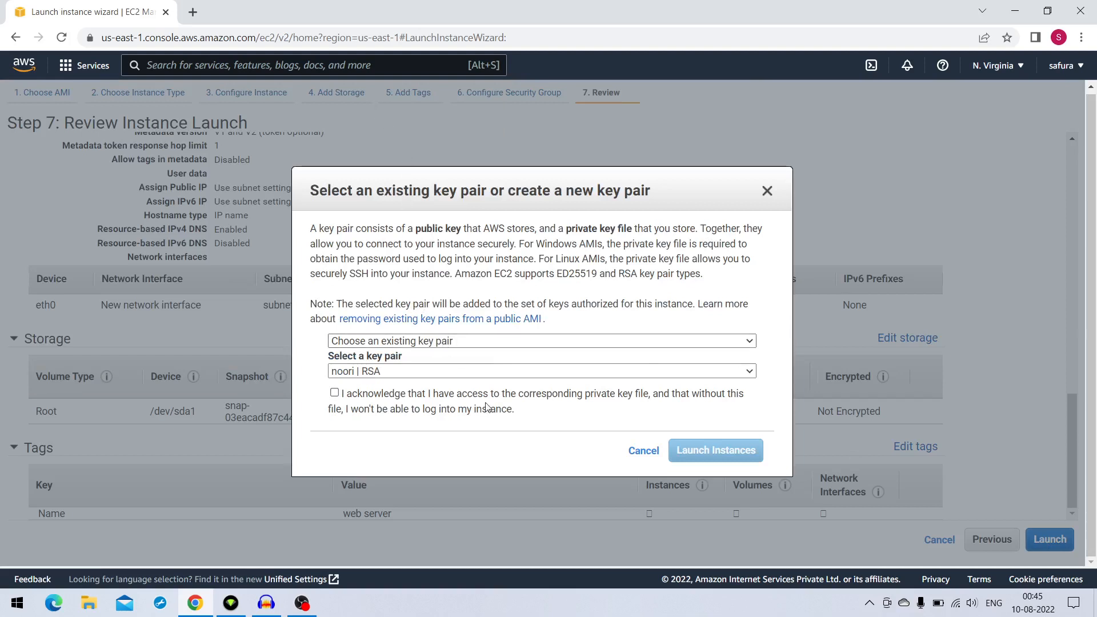
left_click(425, 344)
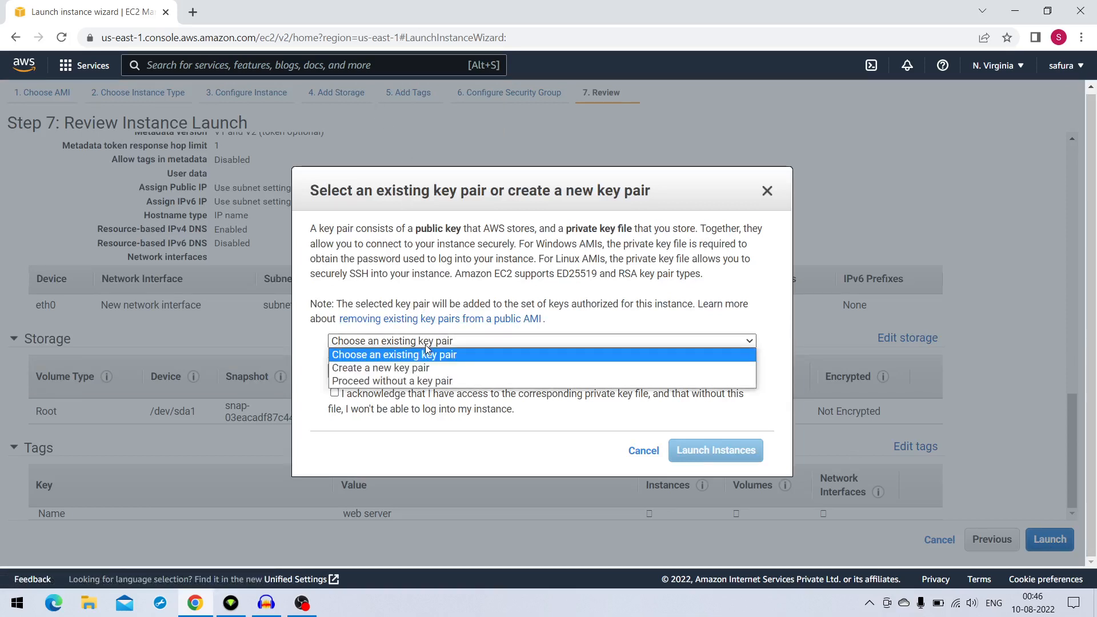
left_click(425, 369)
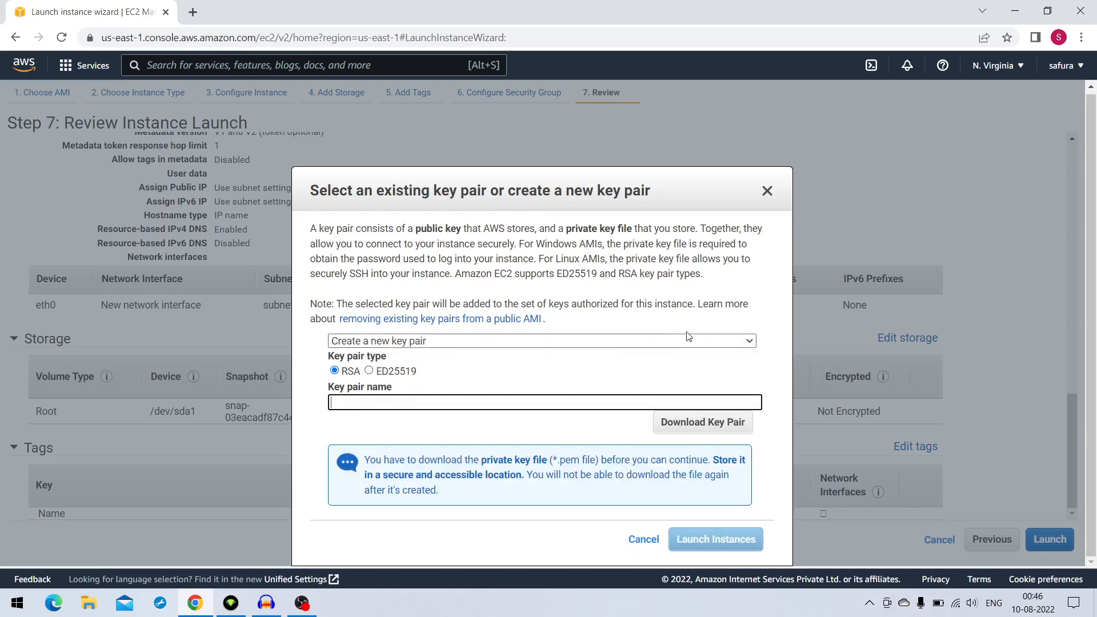
left_click(644, 343)
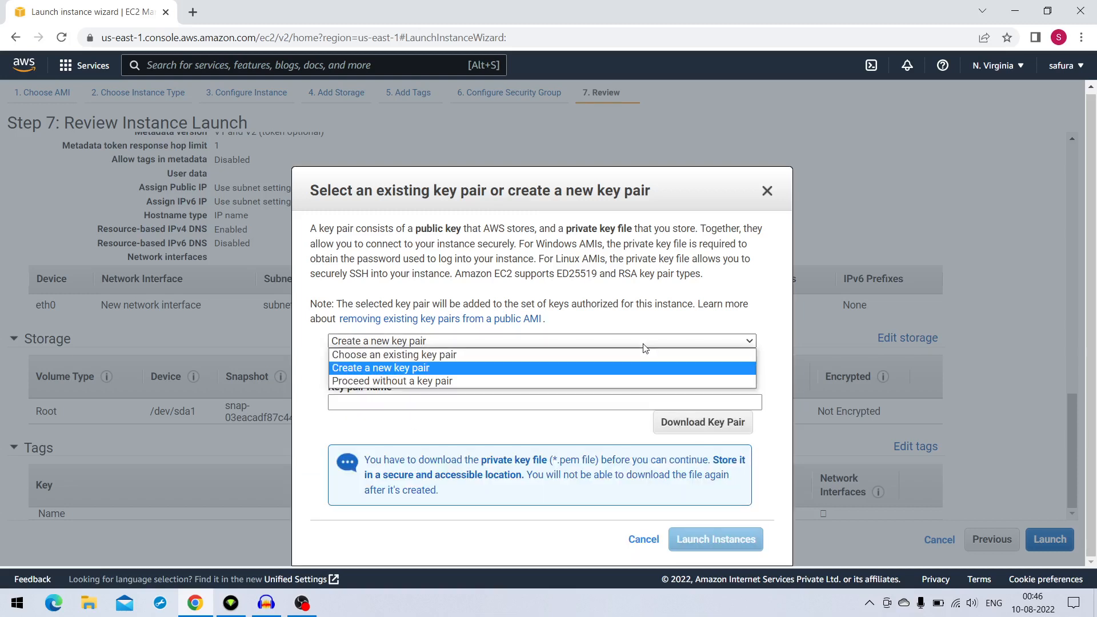
left_click(429, 361)
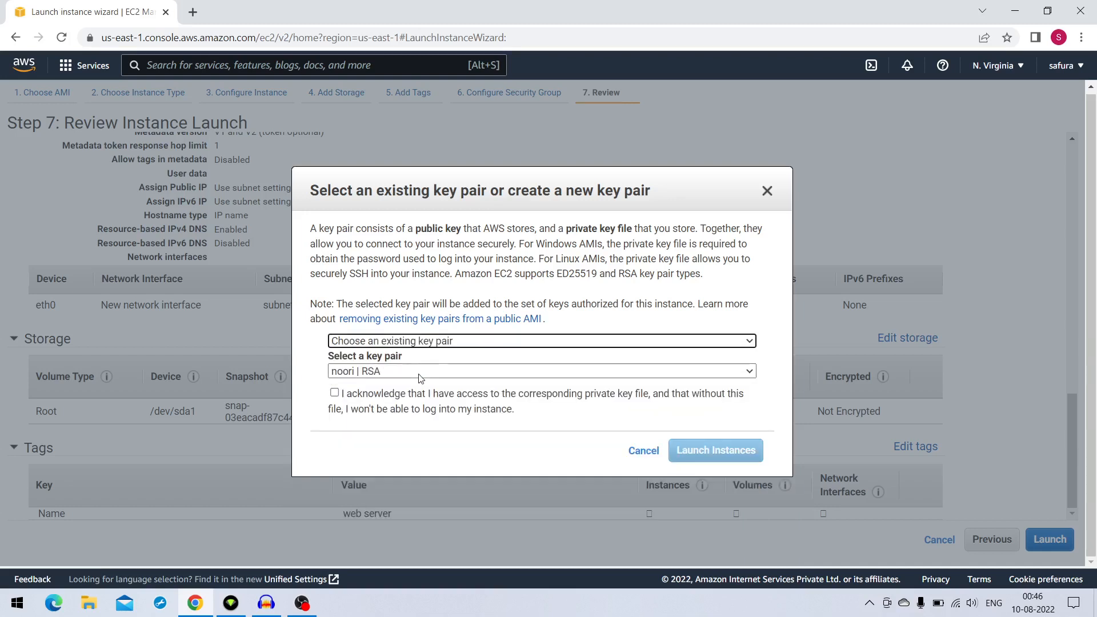
Acknowledge access to the private key file of the existing RSA key pair and launch the instance
left_click(335, 392)
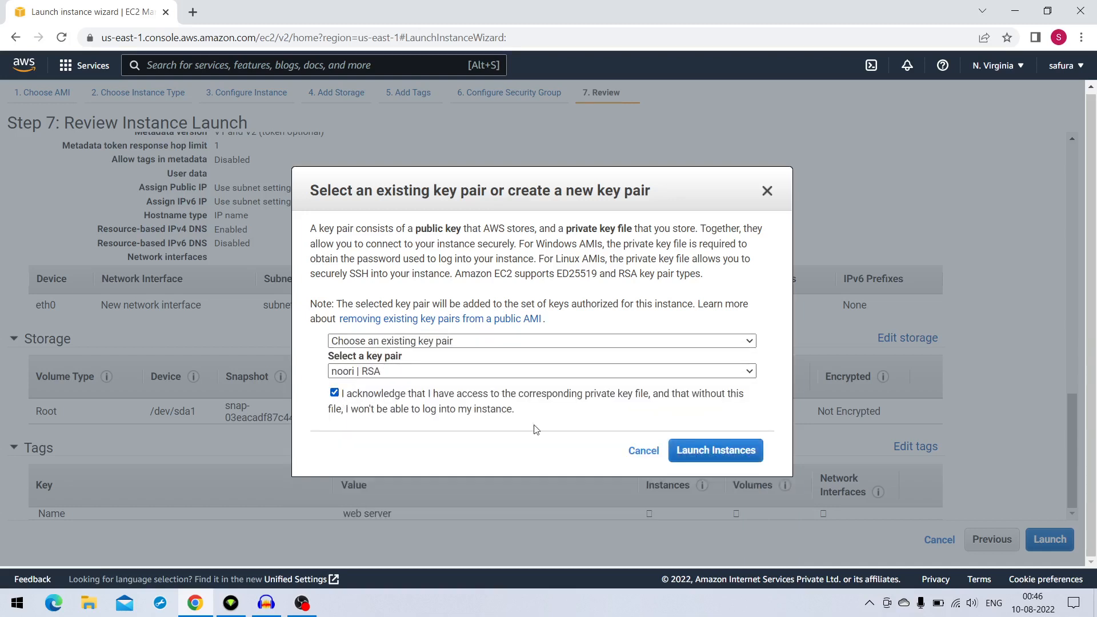
left_click(718, 451)
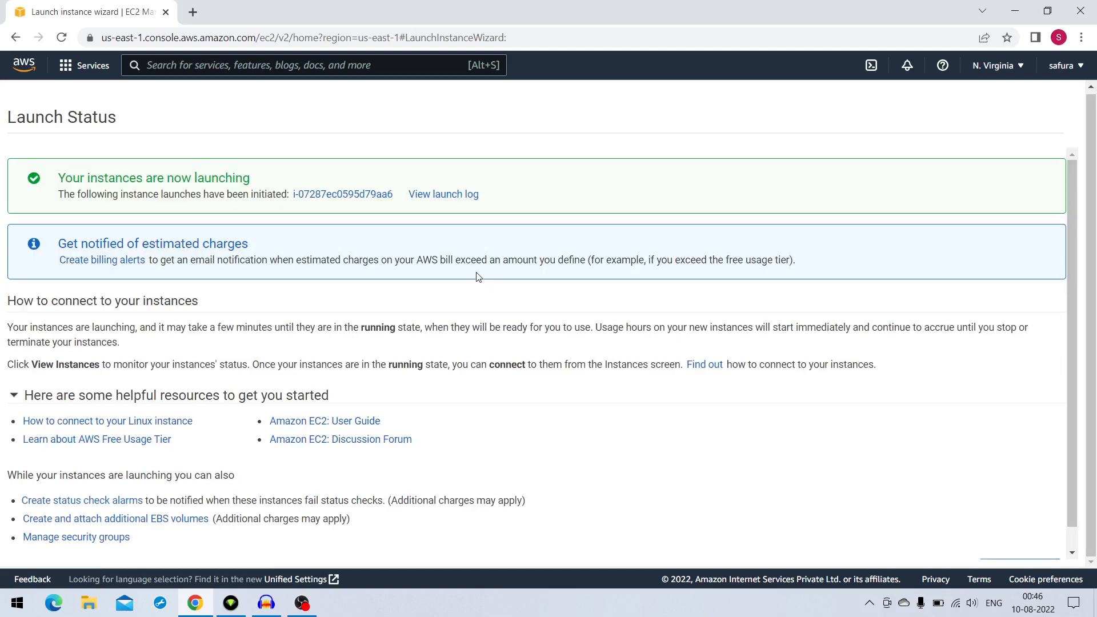
Open the launched instance in the instances list, remove the instance ID filter and refresh the list
left_click(347, 196)
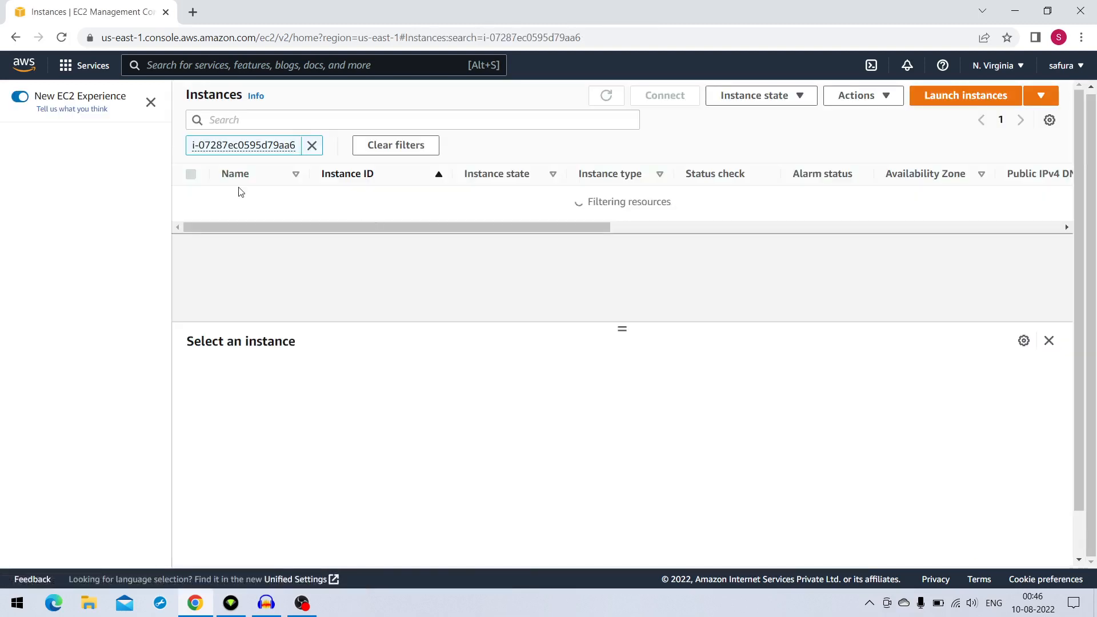
left_click(311, 145)
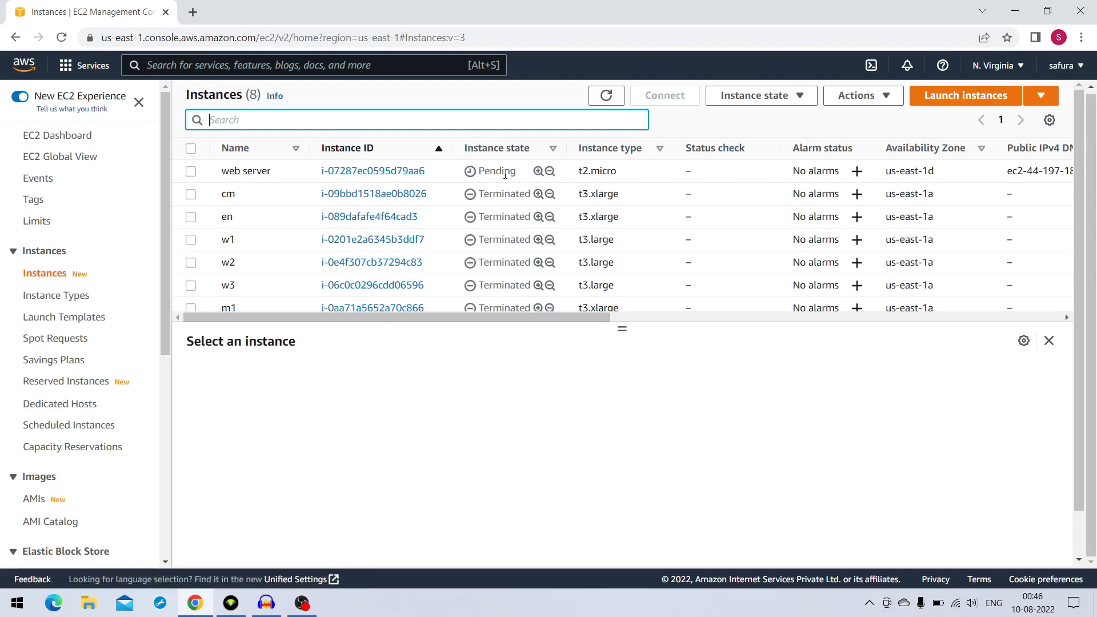
left_click(609, 96)
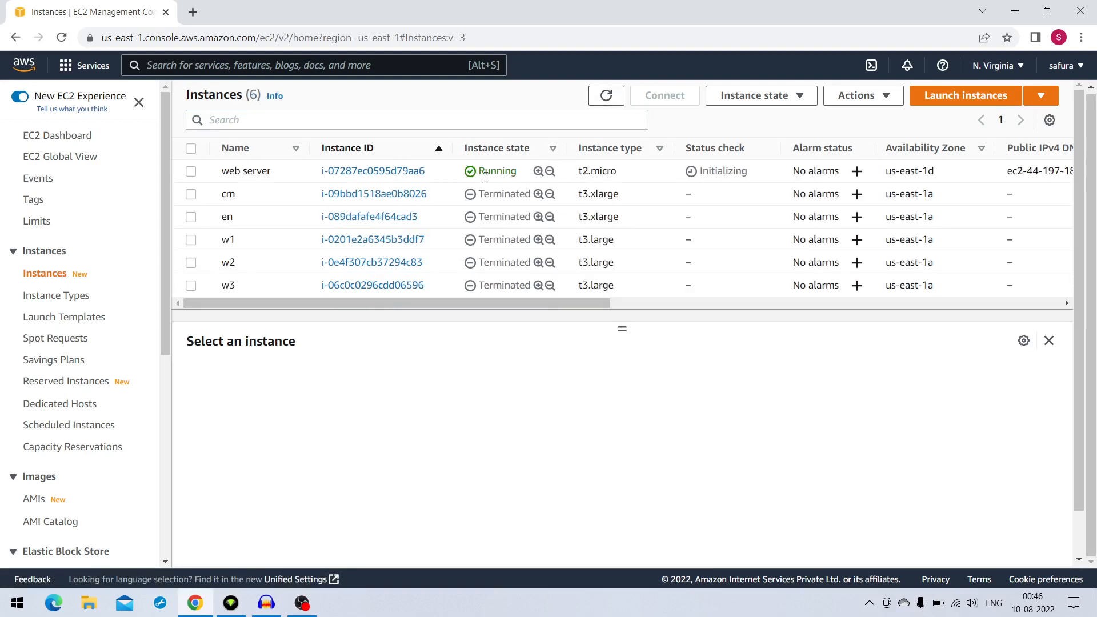
Select the web server instance and copy its public IPv4 address
mouse_move(509, 307)
left_mouse_down()
mouse_move(521, 307)
mouse_move(506, 305)
left_mouse_up()
left_click(505, 172)
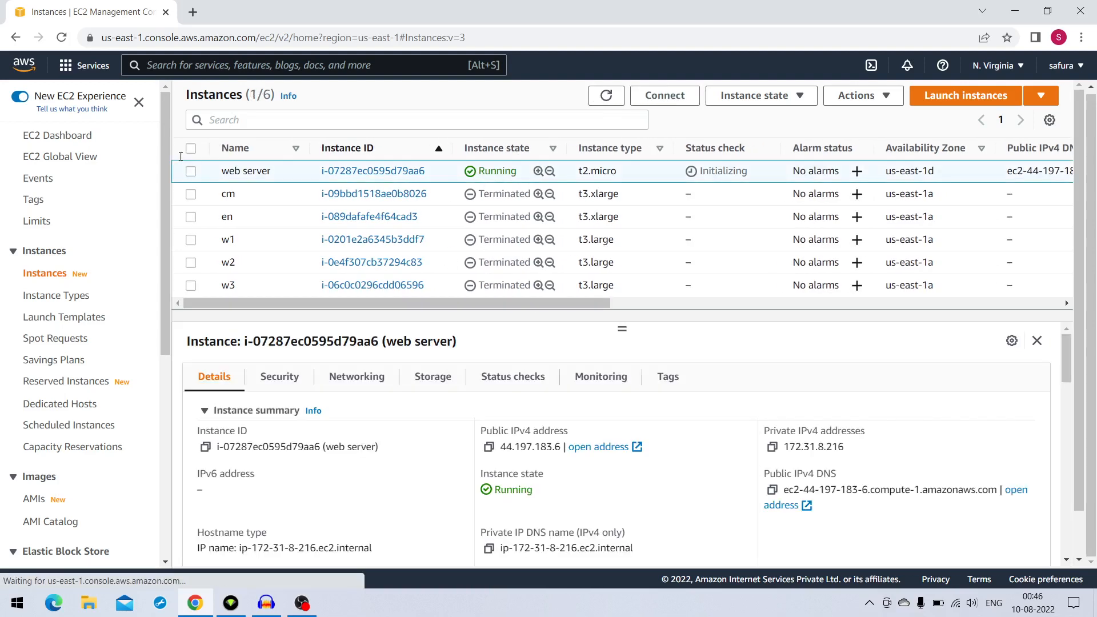
left_click(191, 170)
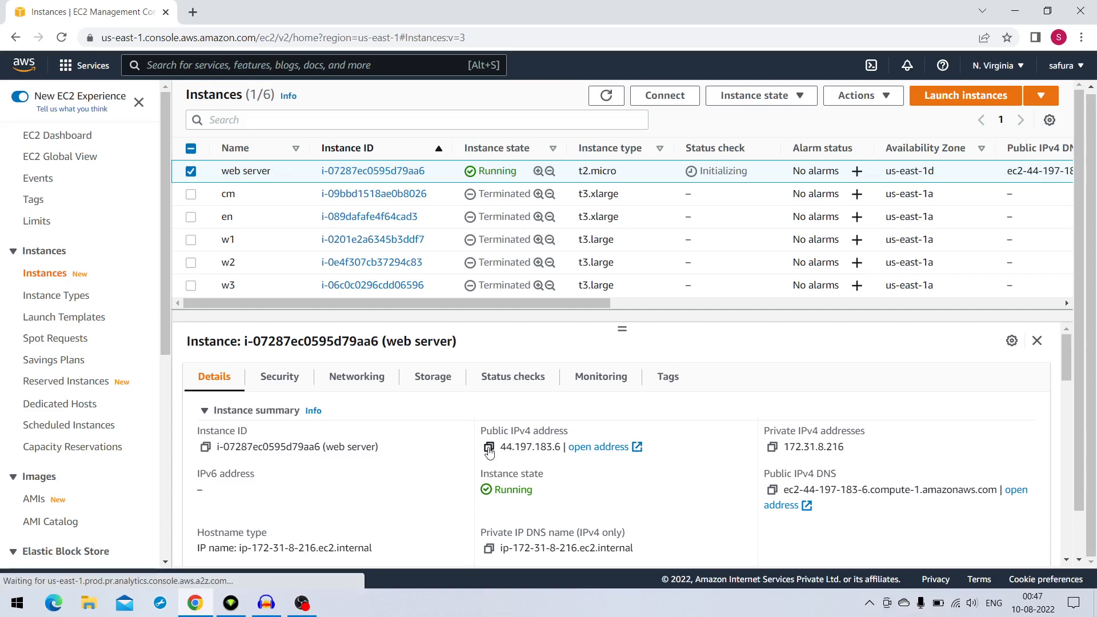
left_click(489, 447)
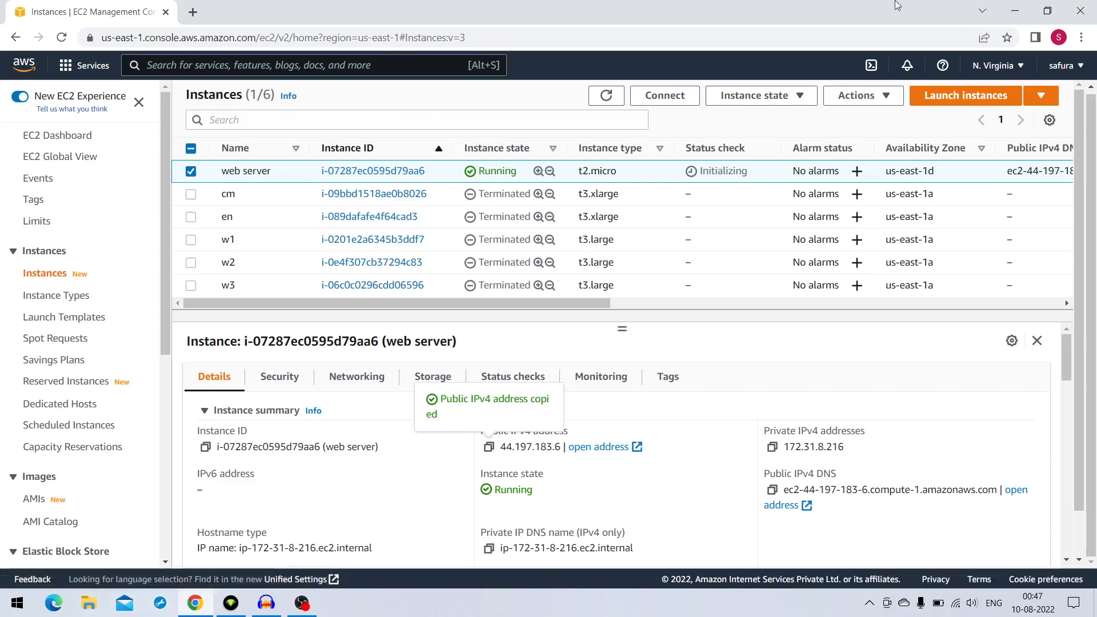
Switch to MobaXterm from the desktop and open the settings for a new SSH session
left_click(1021, 16)
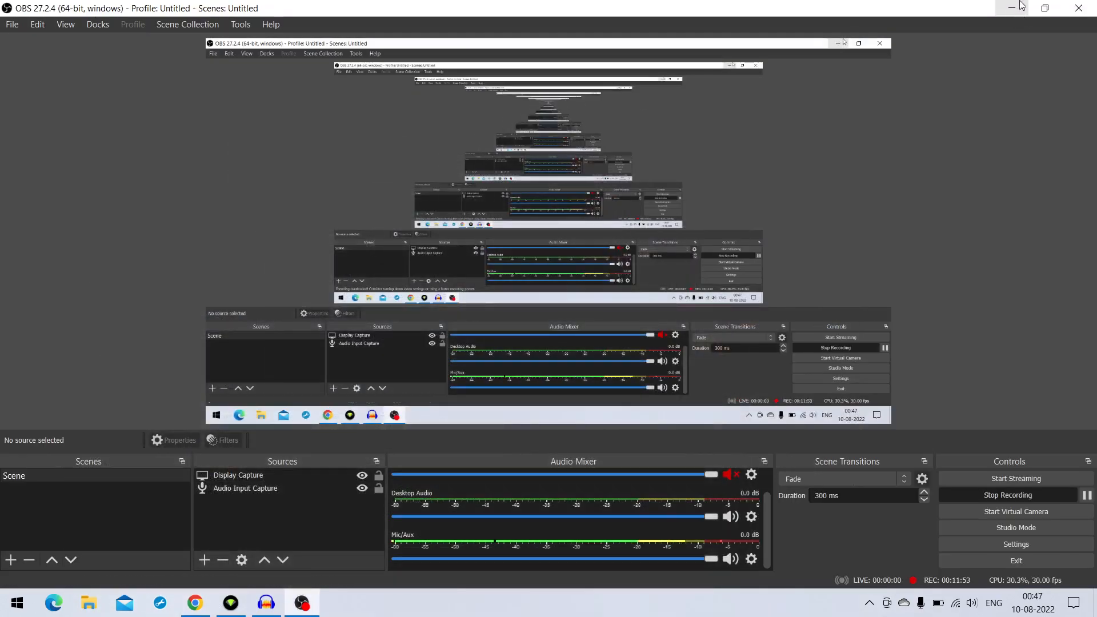
left_click(1018, 9)
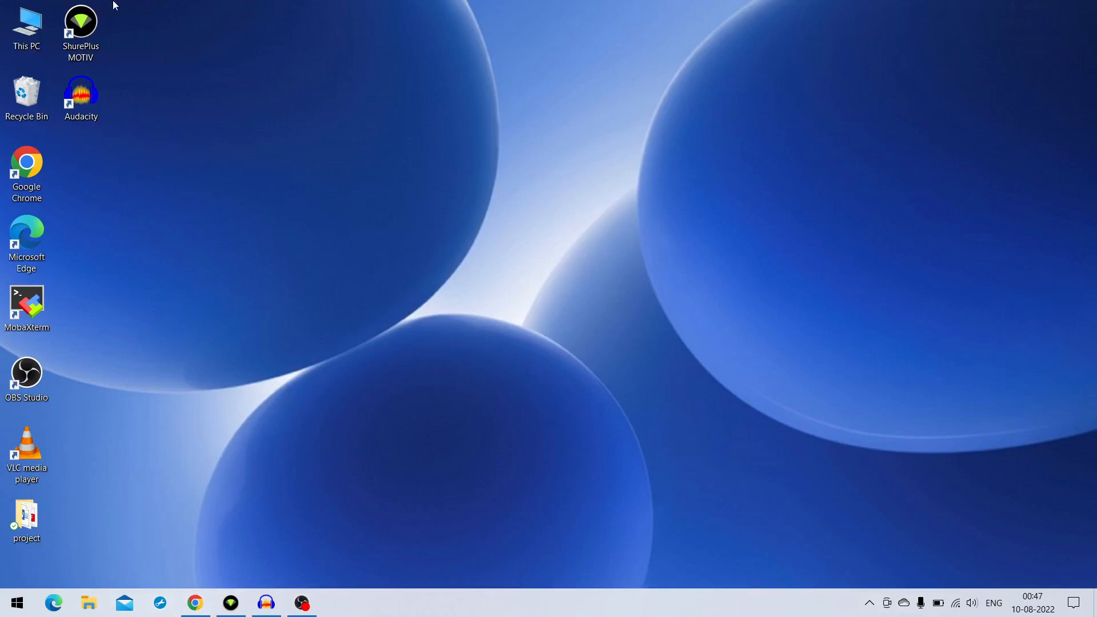
double_click(34, 304)
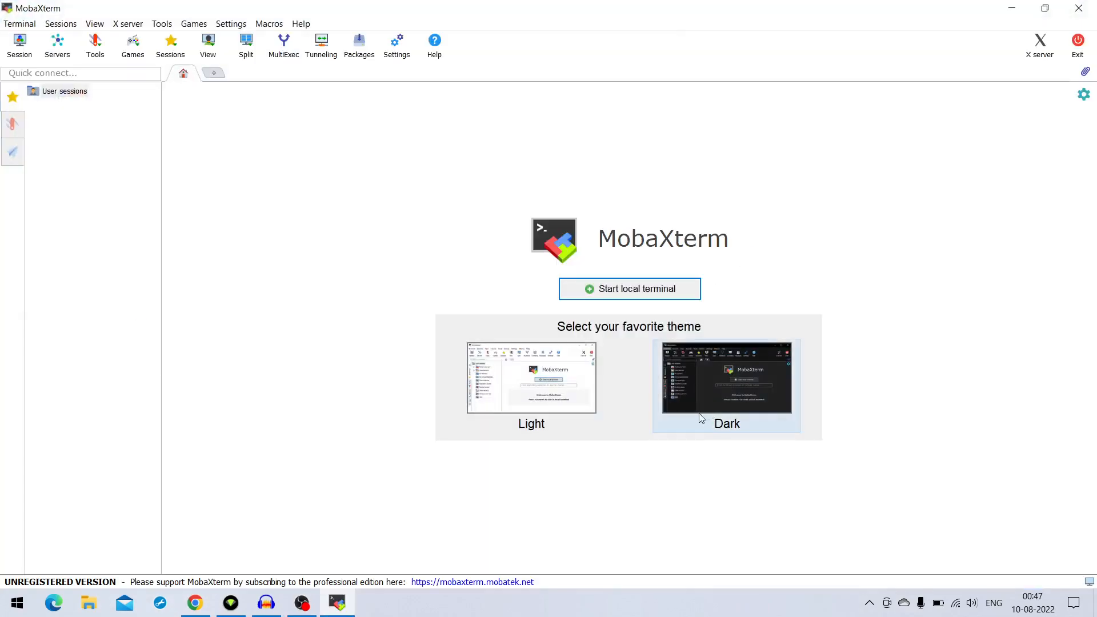
left_click(20, 45)
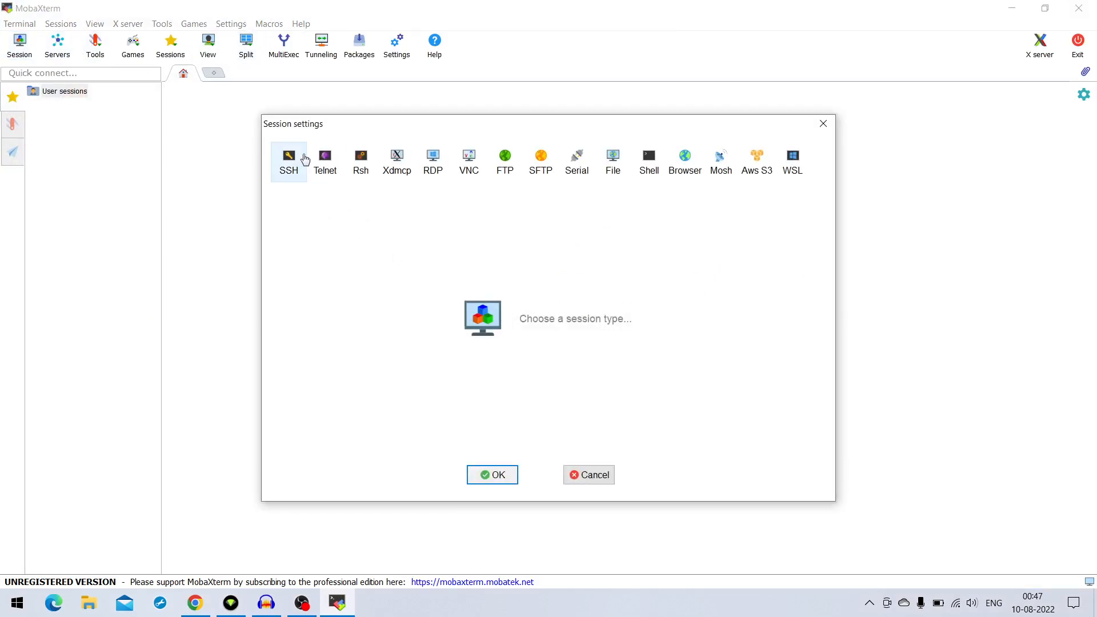
left_click(291, 162)
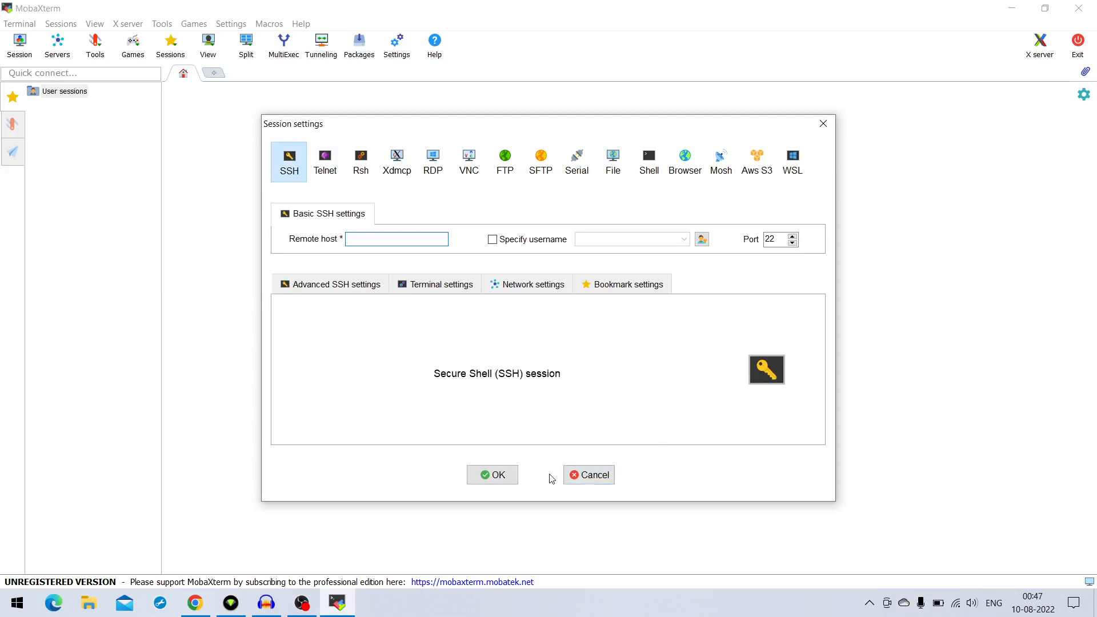
Leave the session settings without saving, apply the Dark theme, and start a local terminal
left_click(591, 481)
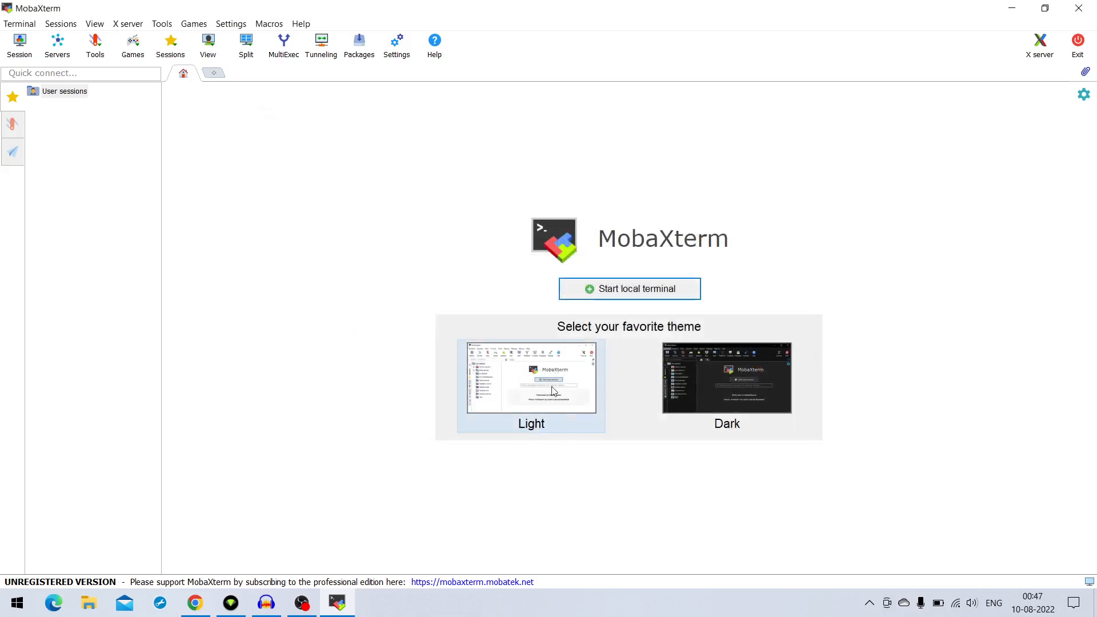
left_click(699, 390)
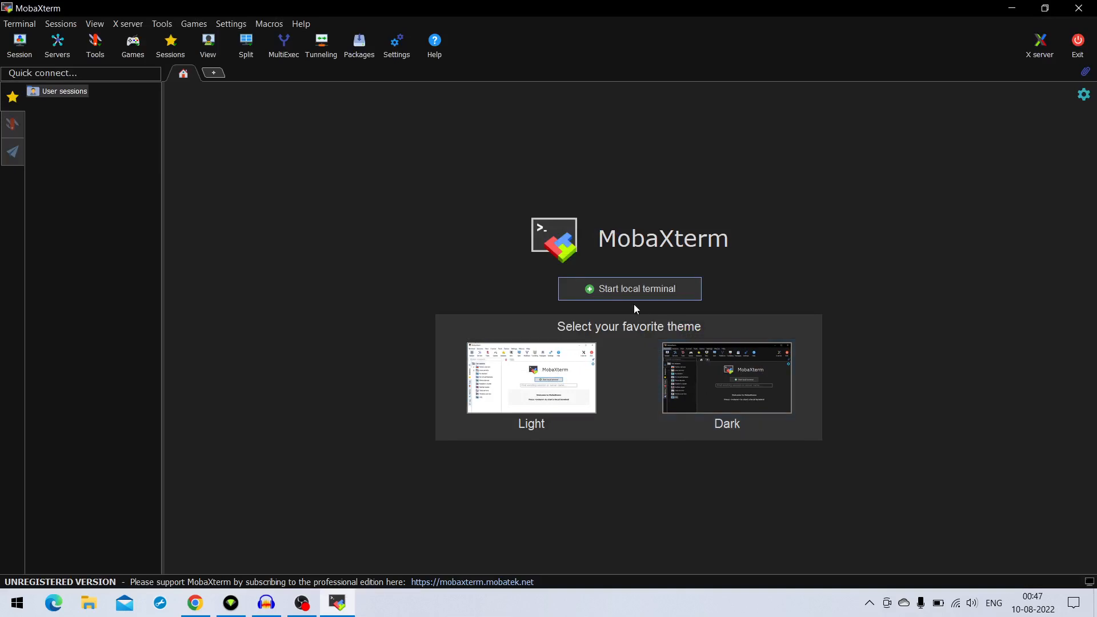
left_click(653, 290)
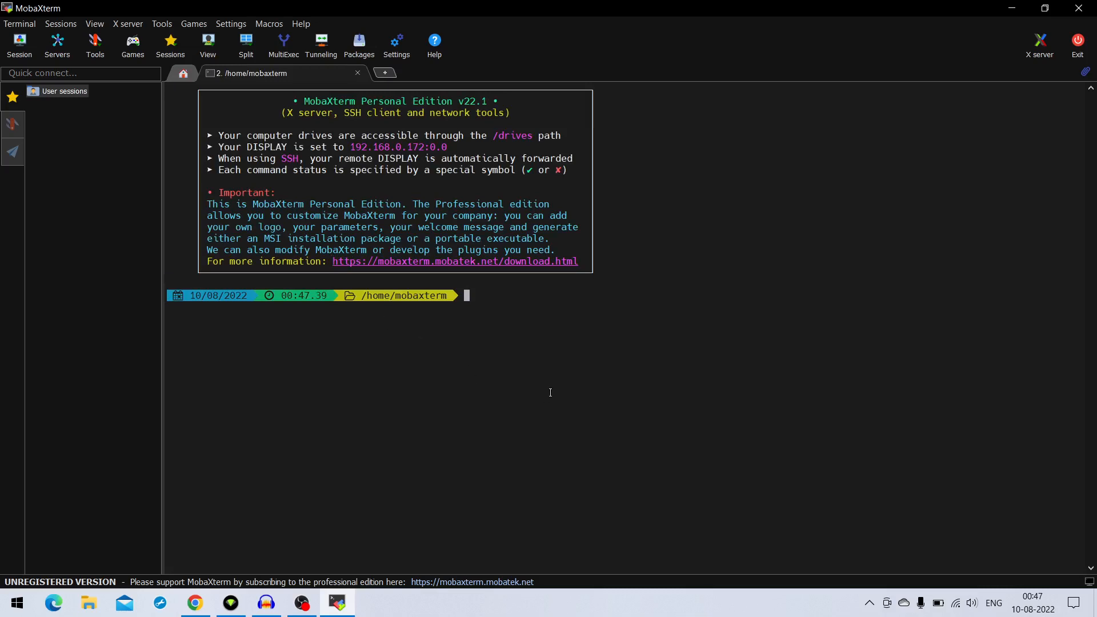
Reuse the previous ssh command with its .pem key file to connect as ubuntu to the copied public address 44.197.183.6
key("Up")
key("BackSpace")
key("BackSpace")
key("BackSpace")
key("BackSpace")
key("BackSpace")
key("BackSpace")
key("BackSpace")
key("BackSpace")
key("BackSpace")
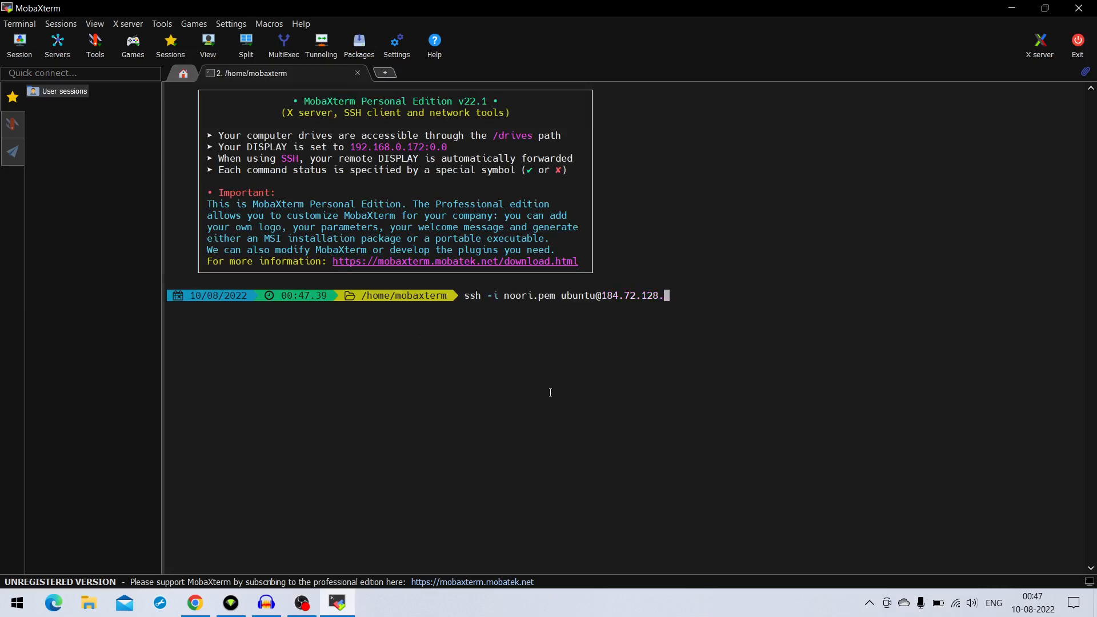
key("BackSpace")
key("BackSpace")
key("BackSpace")
key("BackSpace")
right_click(659, 301)
left_click_drag(559, 295, 688, 298)
left_click(690, 299)
key("Return")
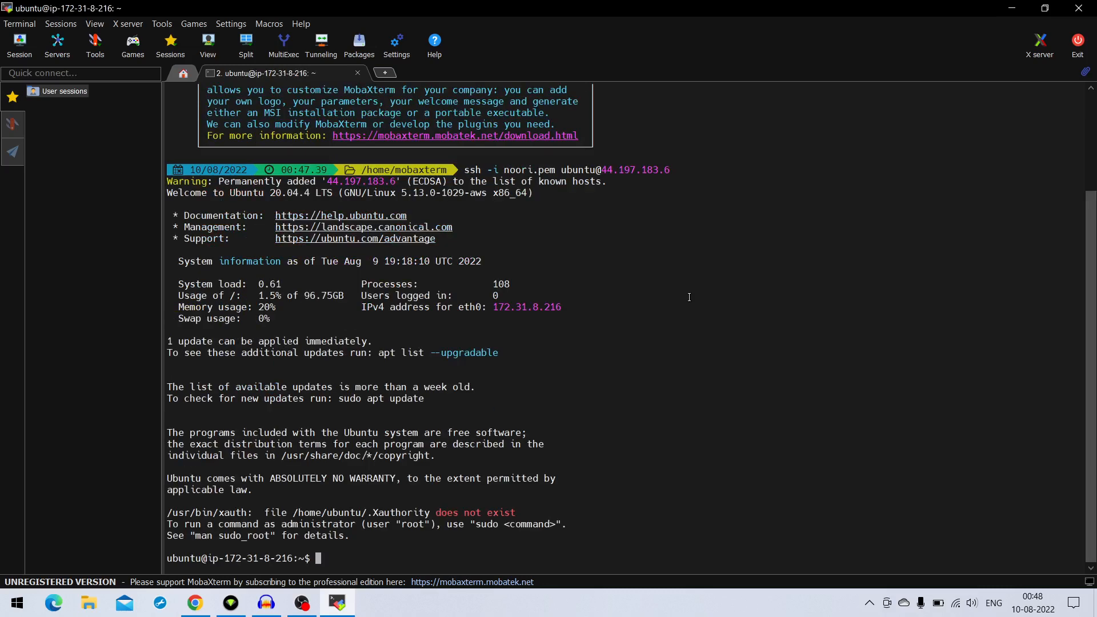
Clear the remote terminal screen and enlarge the terminal's text size
key("Return")
key("Return")
key("Return")
key("Return")
key("Return")
key("Return")
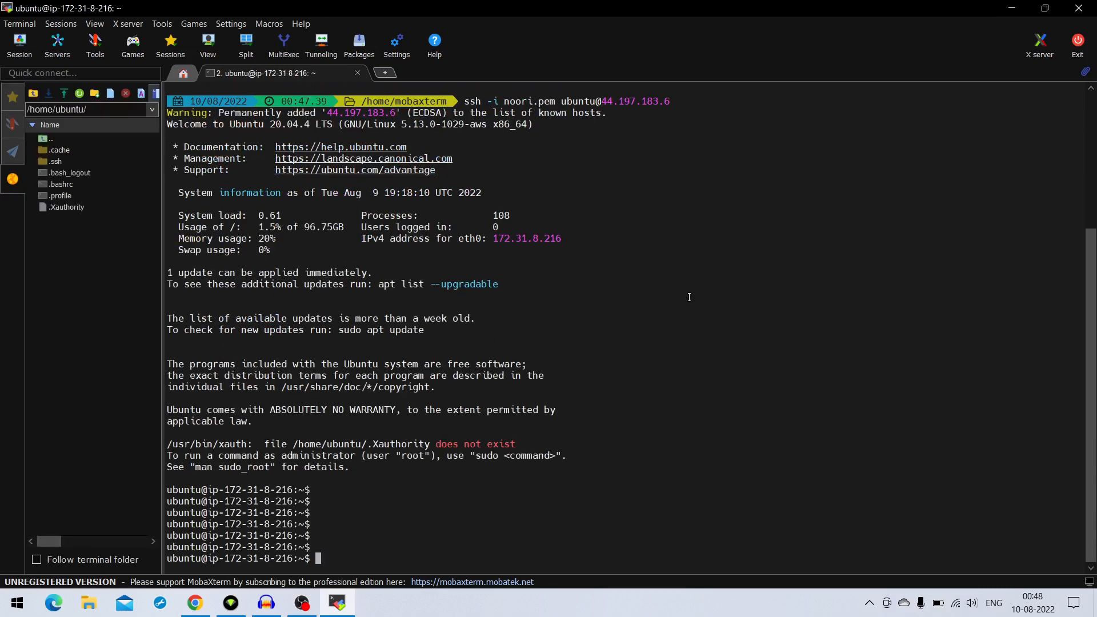
key("Return")
key("Return")
key("Return")
key("Return")
key("Return")
key("Return")
key("Return")
key("Return")
key("Return")
key("Return")
key("Return")
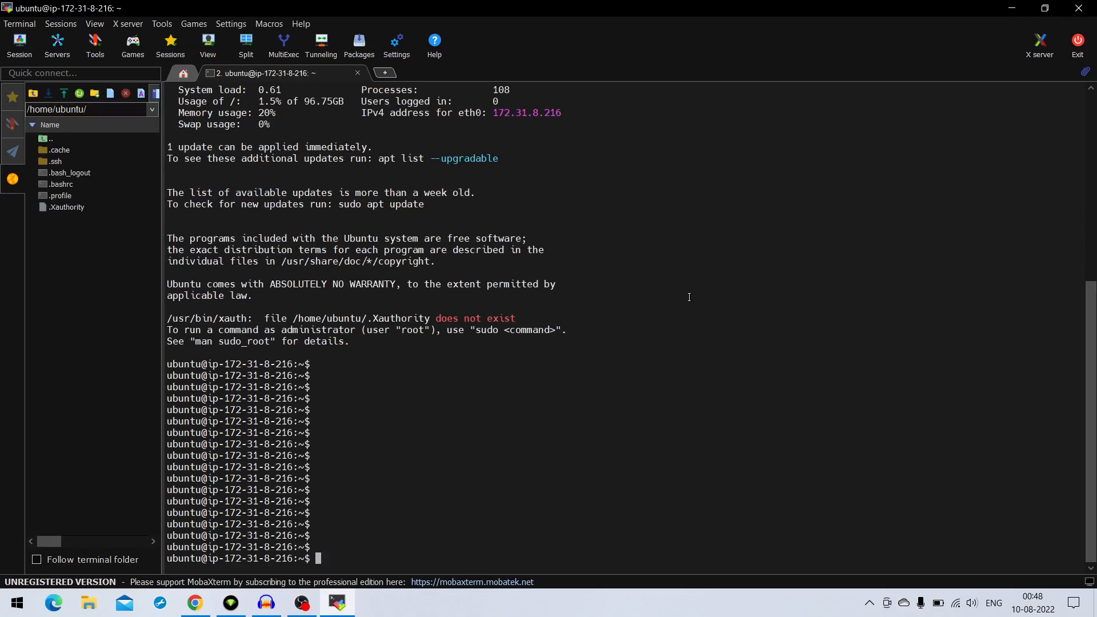
key("ctrl+l")
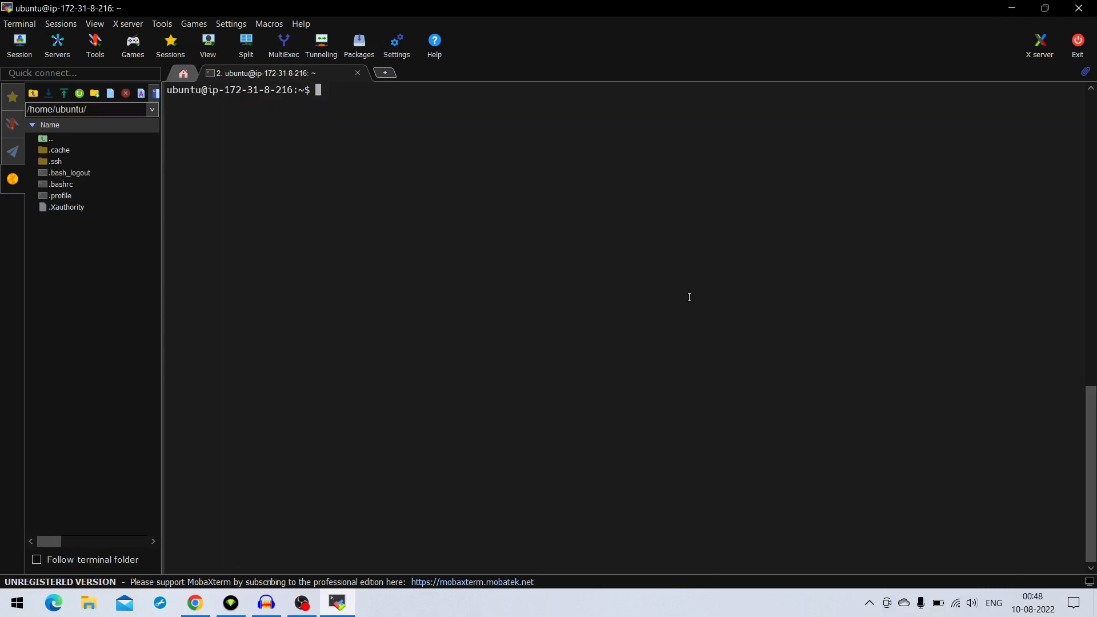
scroll(745, 329, "up", 5)
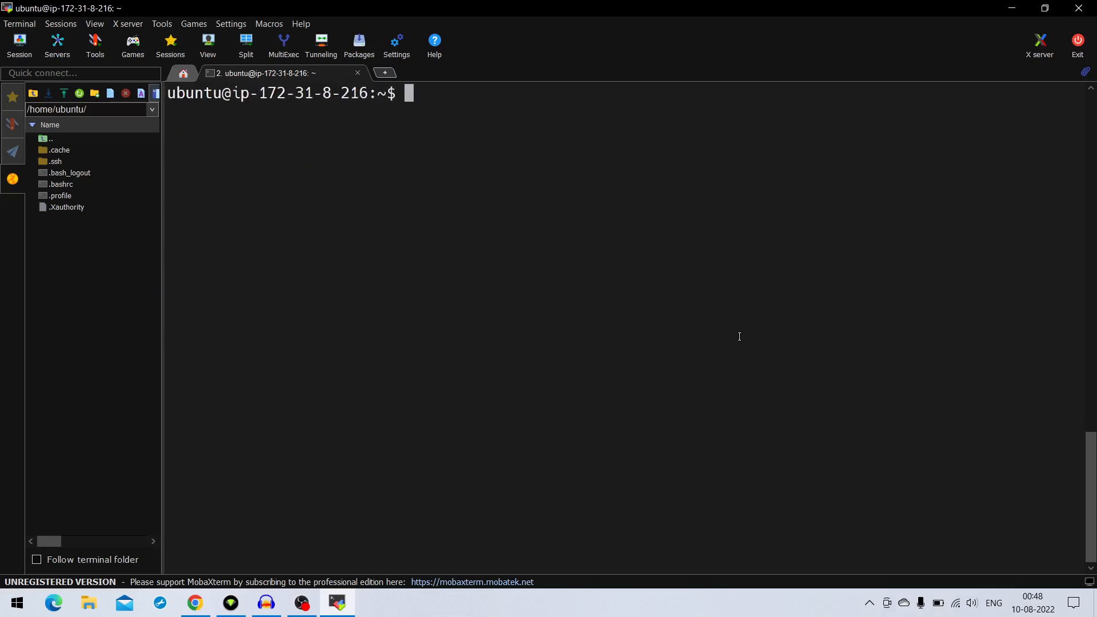
scroll(739, 336, "down", 1)
Print the current working directory on the server with pwd
key("Return")
key("Return")
key("Return")
key("Return")
key("Return")
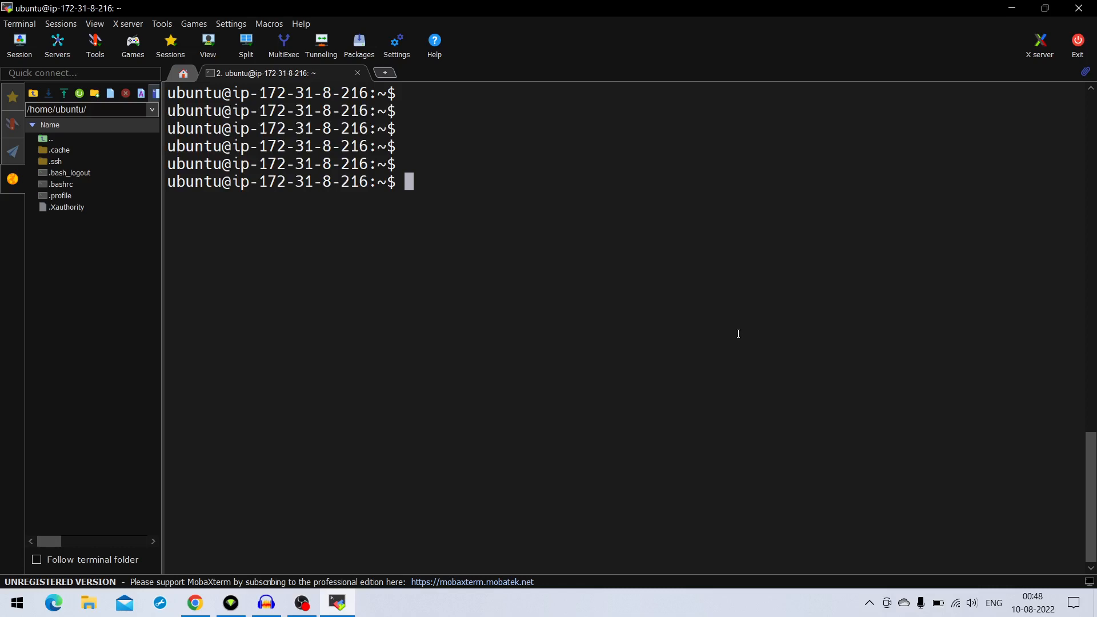
type("P")
key("BackSpace")
type("pwd")
key("Return")
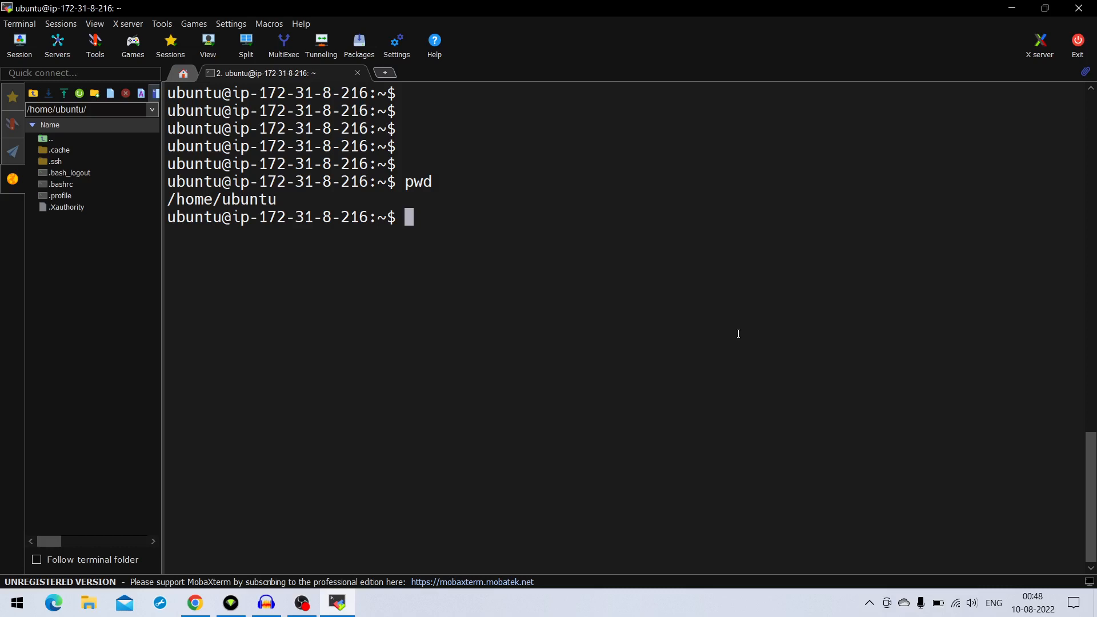
Refresh the server's package lists by running sudo apt-get update
key("Return")
key("Return")
key("Return")
key("Return")
key("Return")
key("Return")
key("Return")
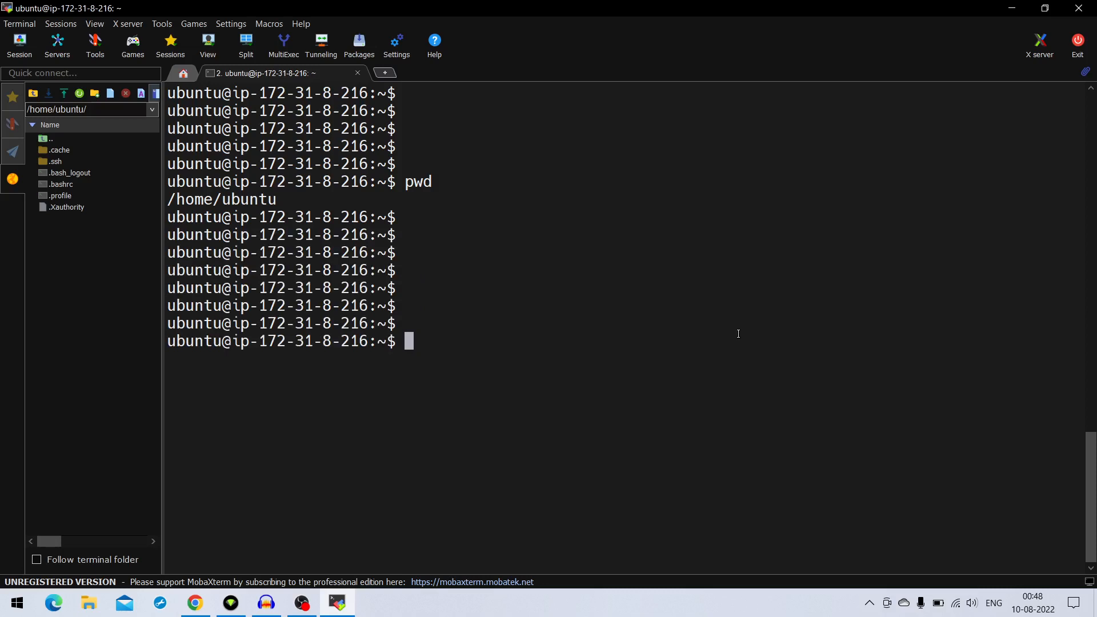
type("o apt-get u")
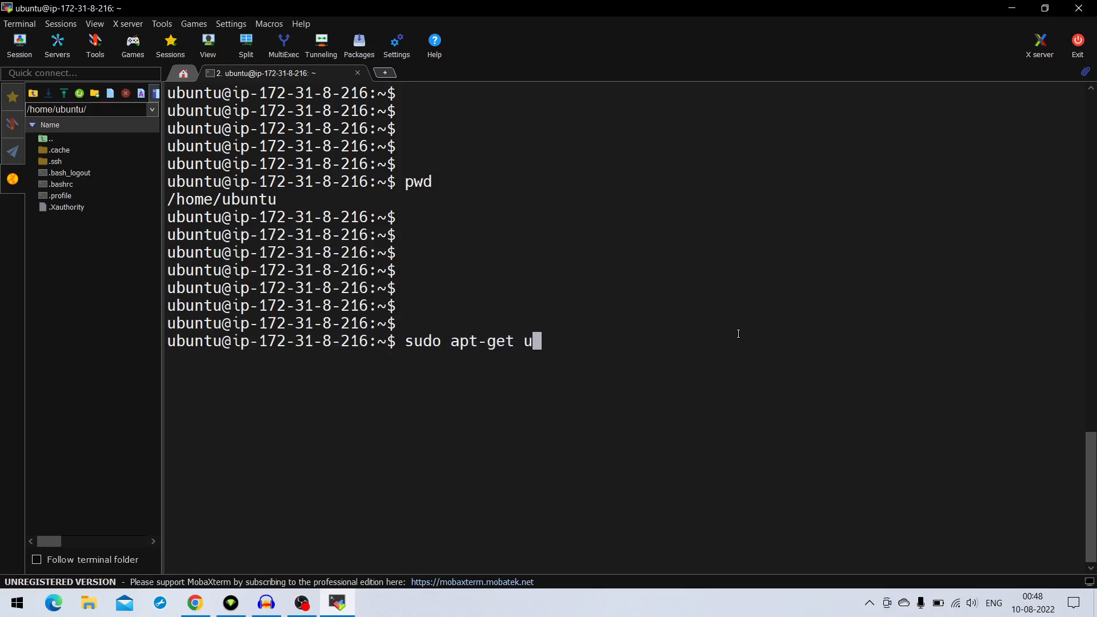
type("pdate")
key("Return")
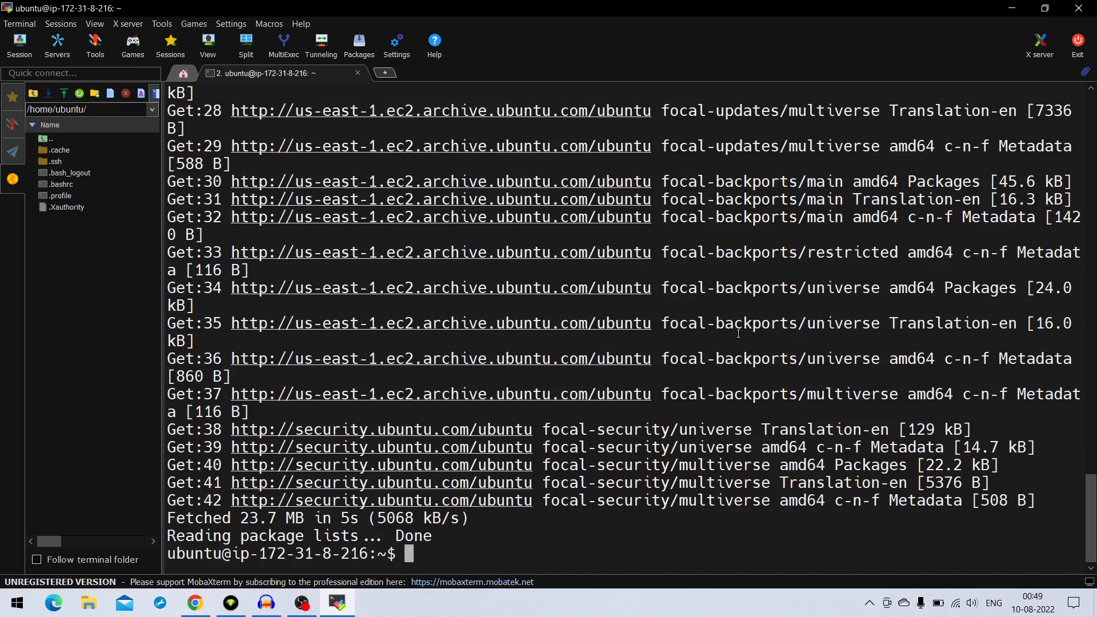
Upgrade the server's packages with sudo apt-get dist-upgrade and answer y to continue
key("Return")
key("Return")
key("Return")
key("Return")
key("Return")
key("Return")
key("Return")
key("Return")
key("Return")
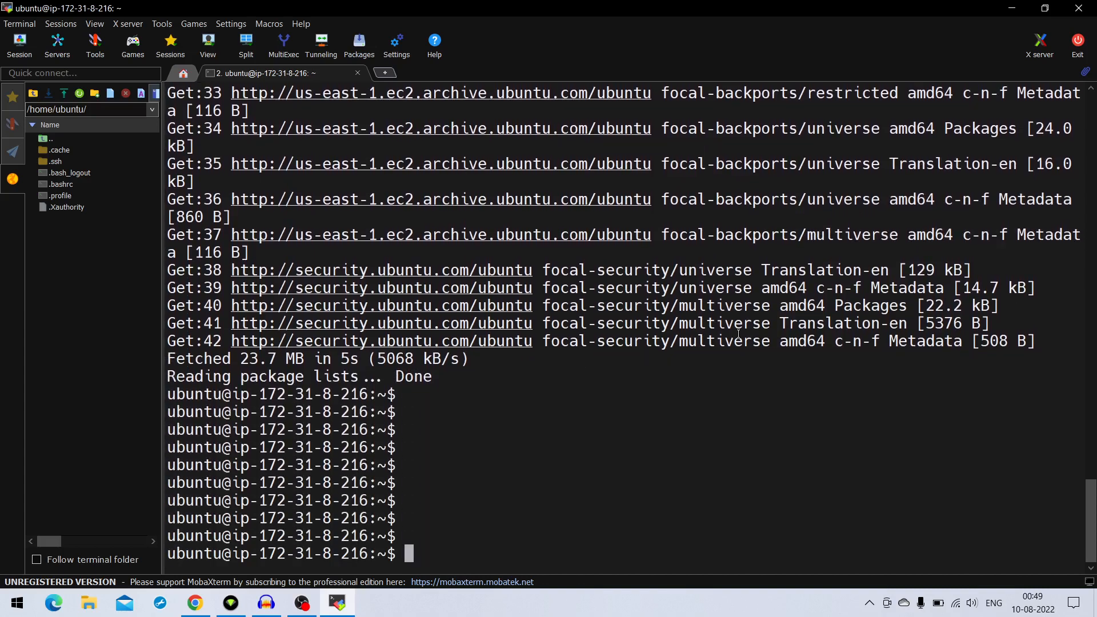
type("sudo apt-")
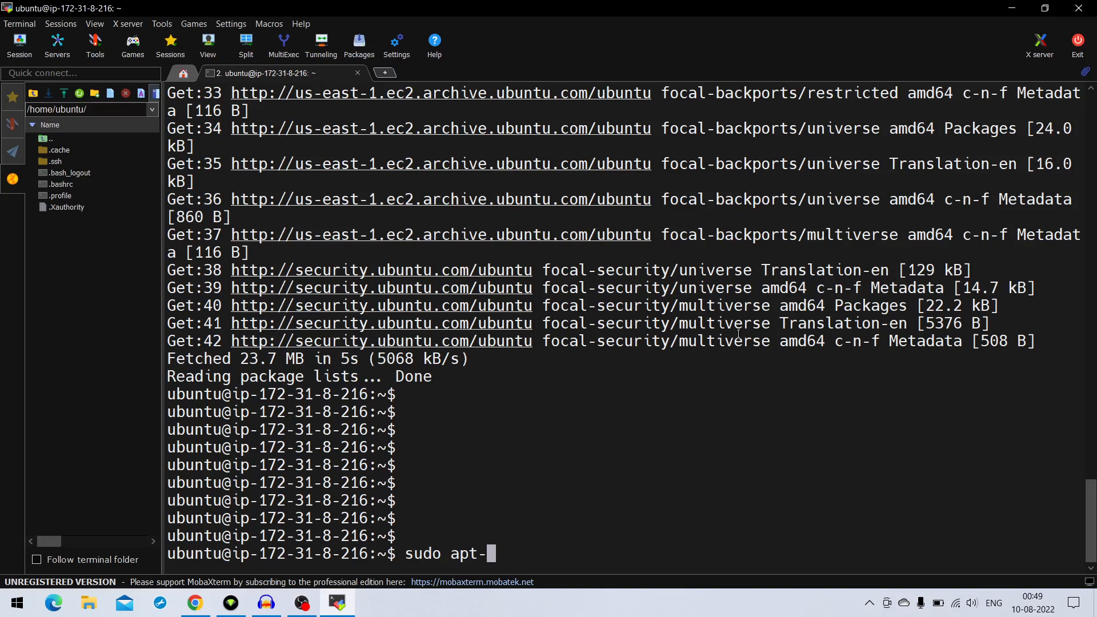
type("get dist")
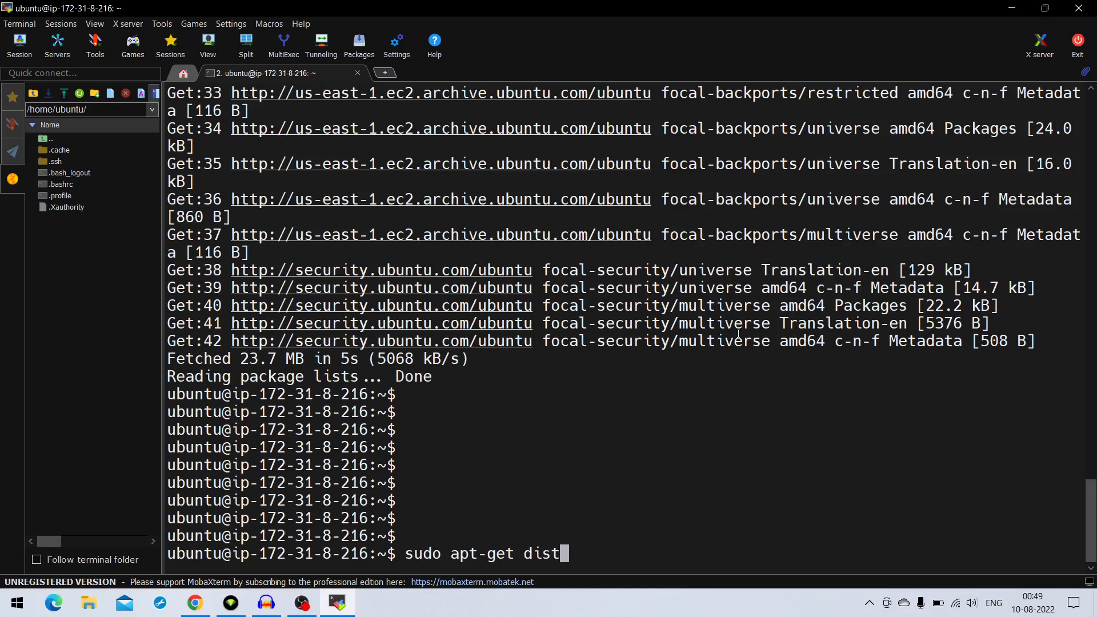
type("-upgrade")
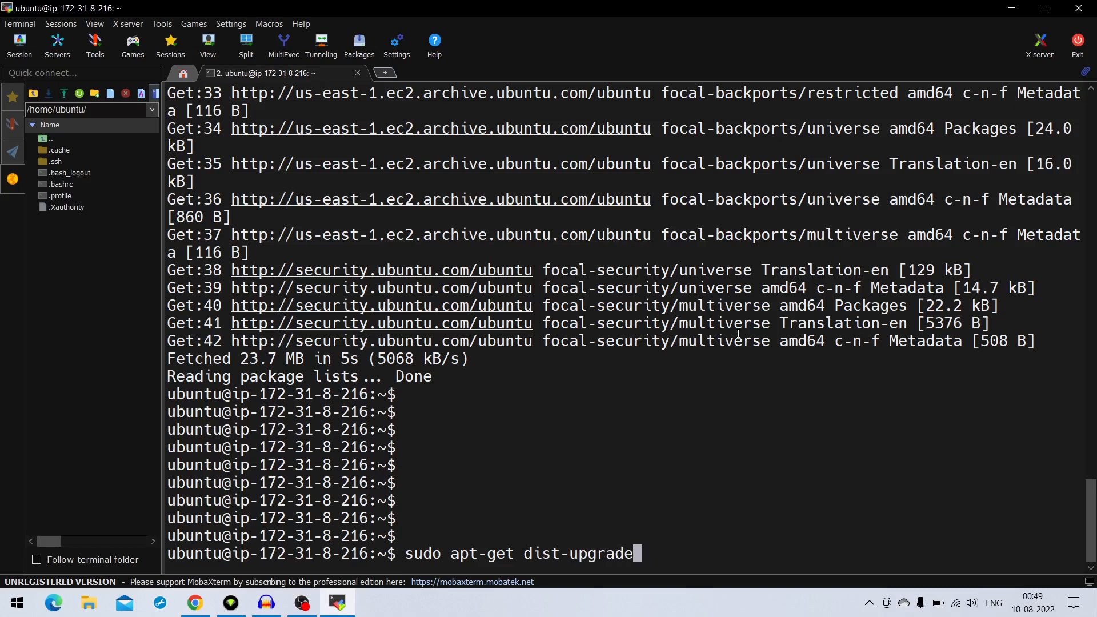
key("Return")
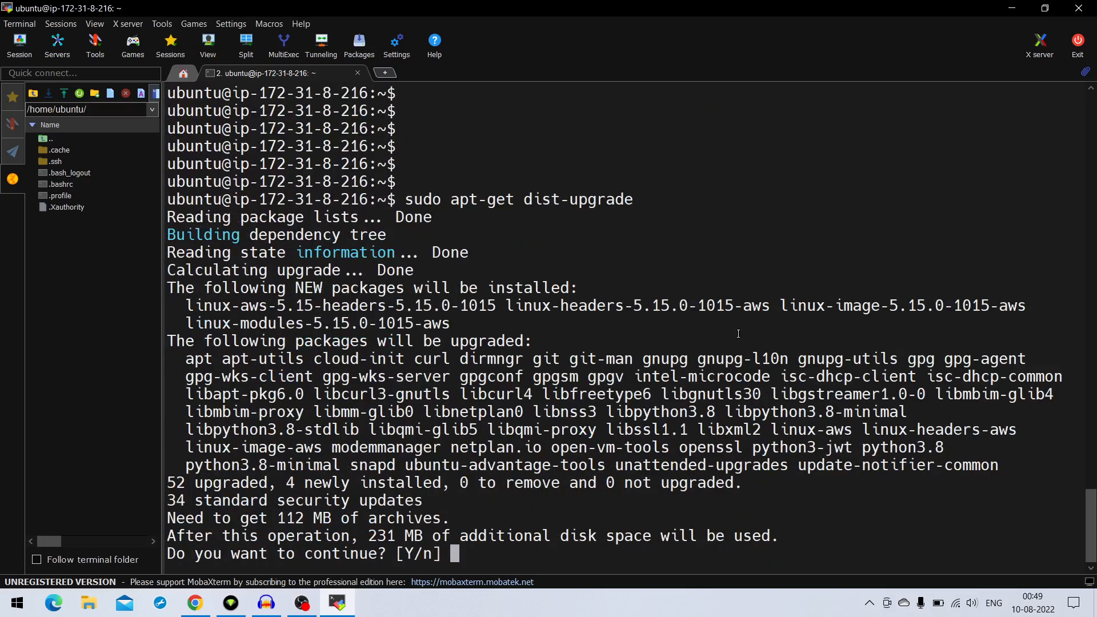
type("y")
key("Return")
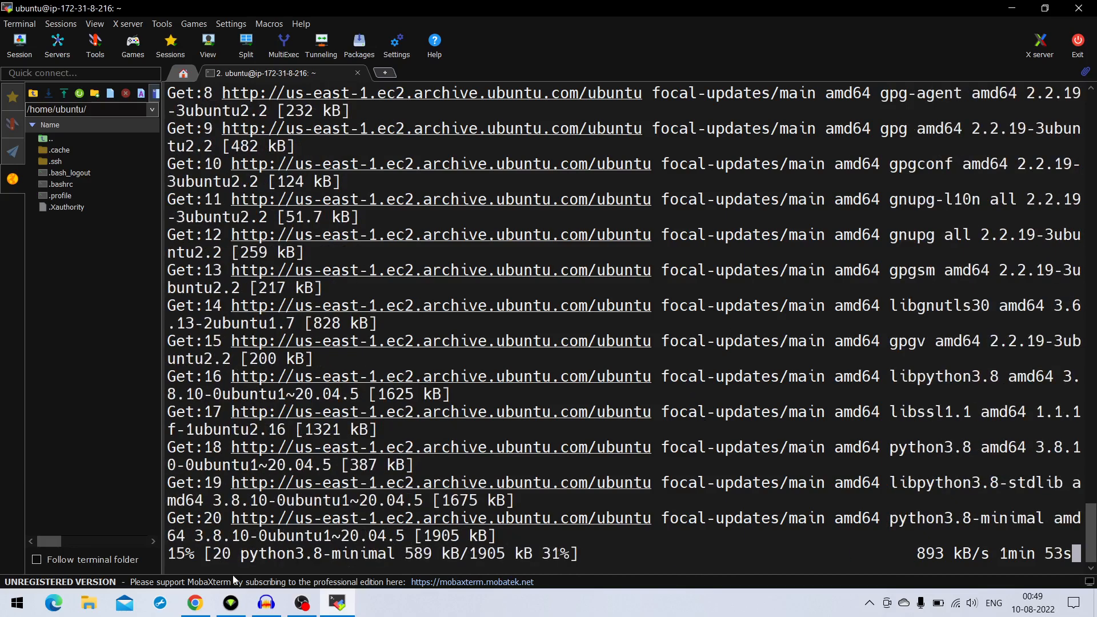
Switch to Chrome and load the server's public address 44.197.183.6 in a new tab to test the web page
left_click(195, 602)
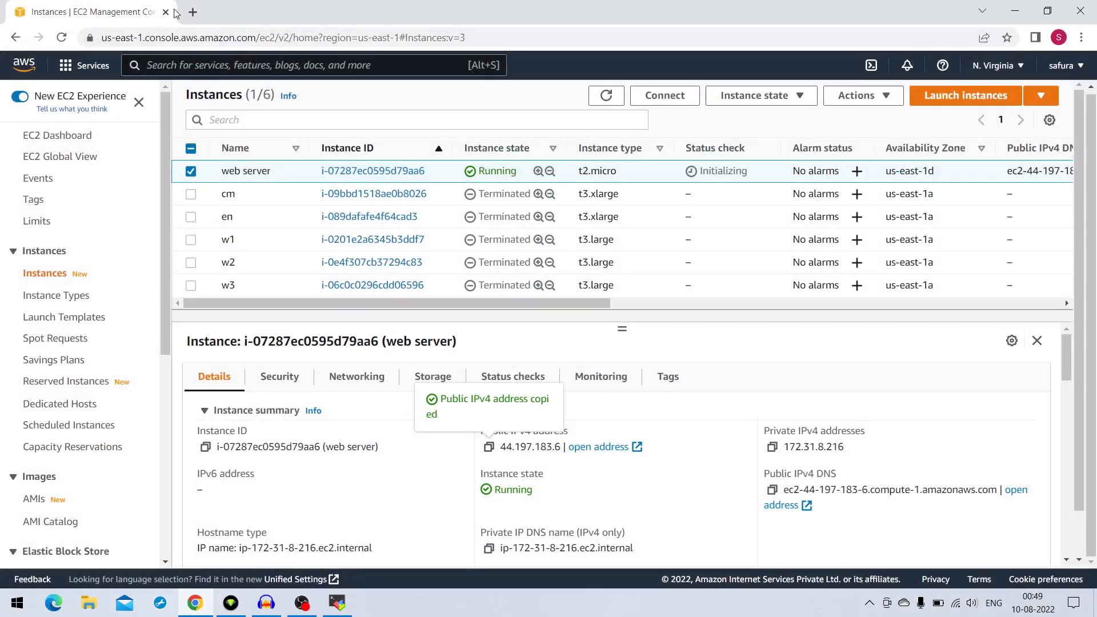
left_click(194, 15)
left_click(260, 37)
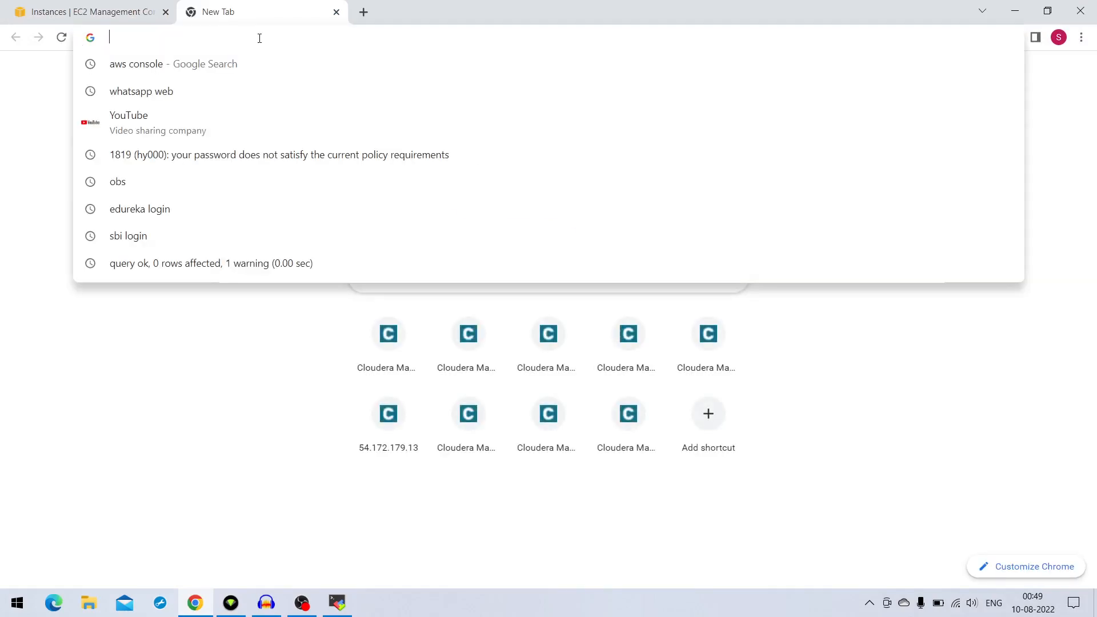
type("44.197.183.6")
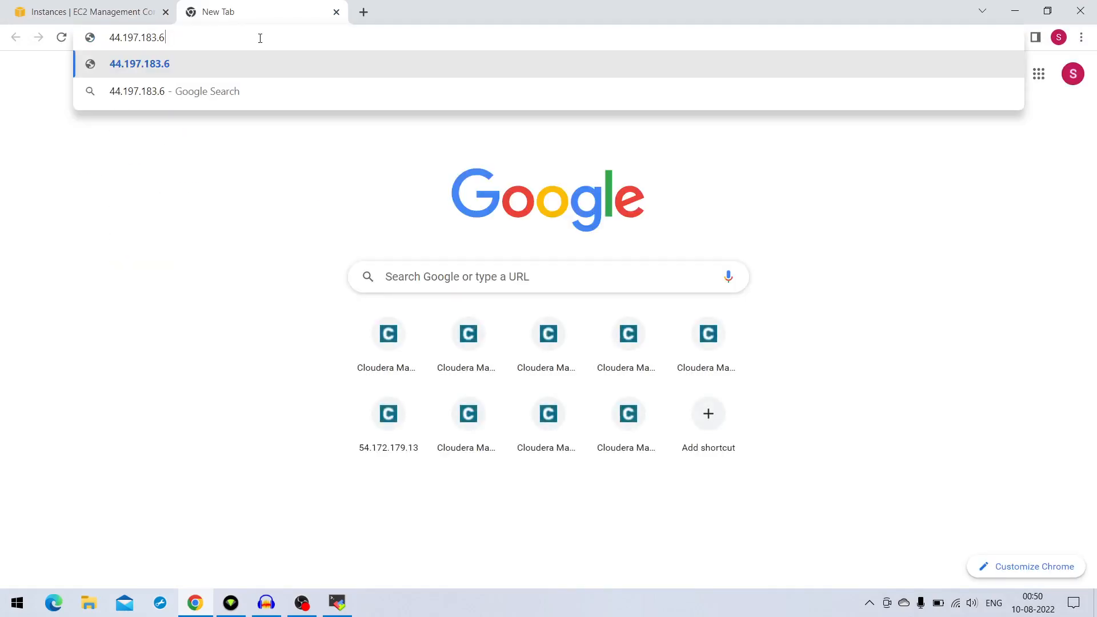
key("Return")
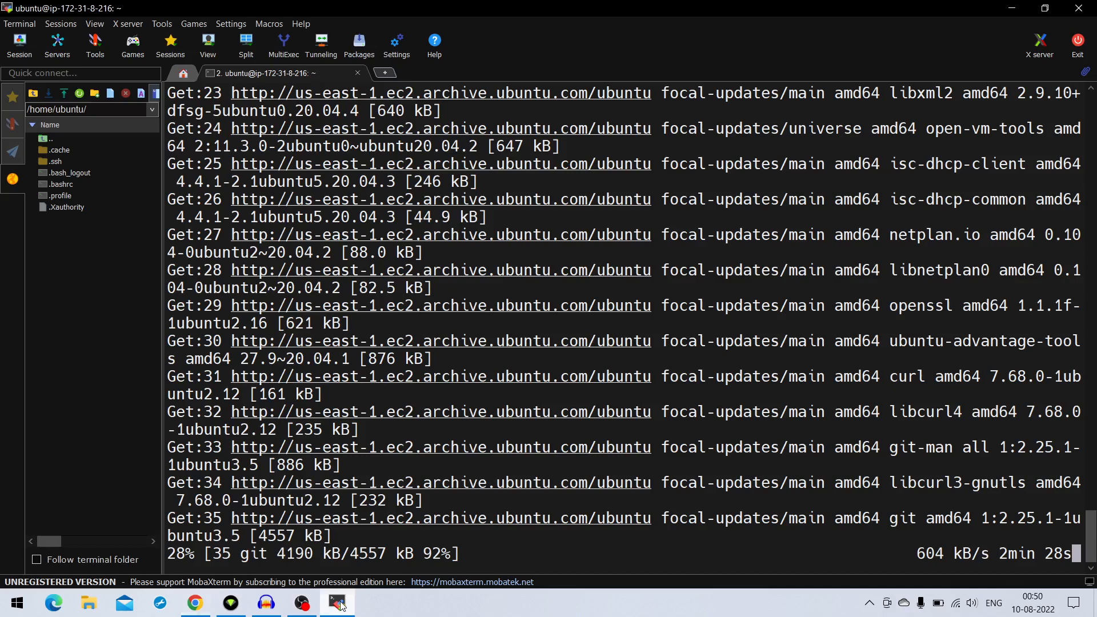
Return to MobaXterm and clear the terminal screen once the package upgrade is complete
left_click(343, 603)
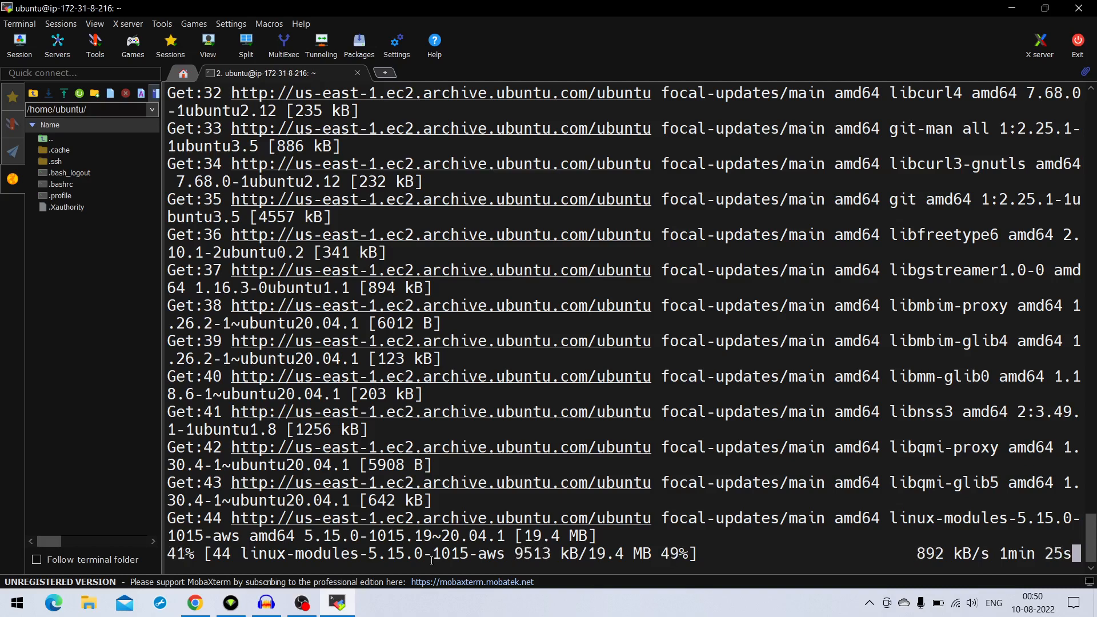
type(":")
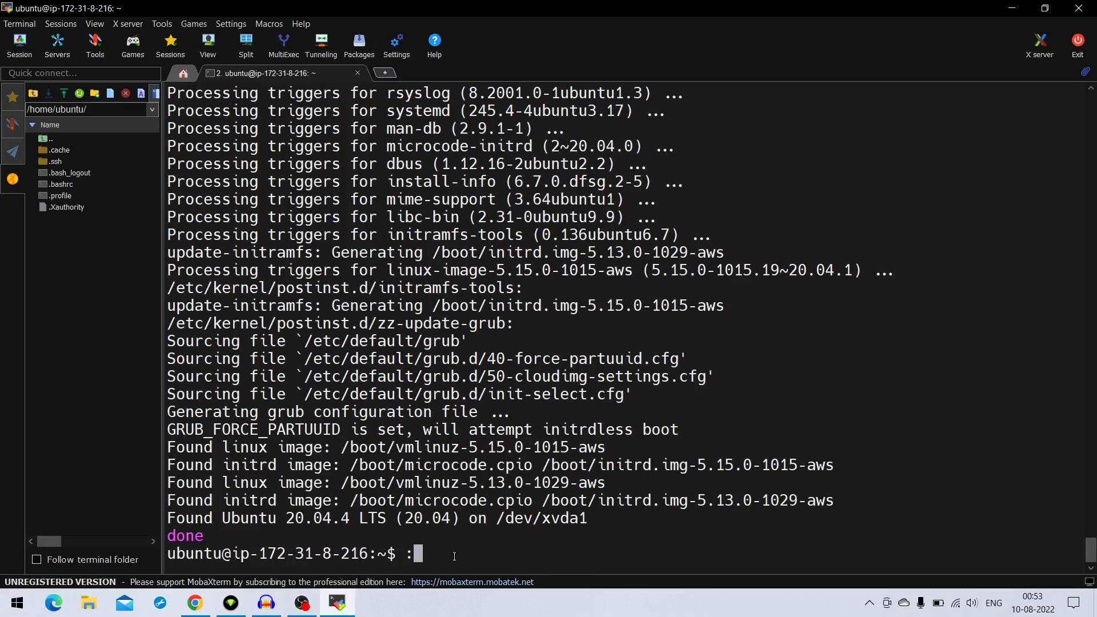
key("BackSpace")
key("Return")
key("Return")
key("Return")
key("Return")
key("Return")
key("Return")
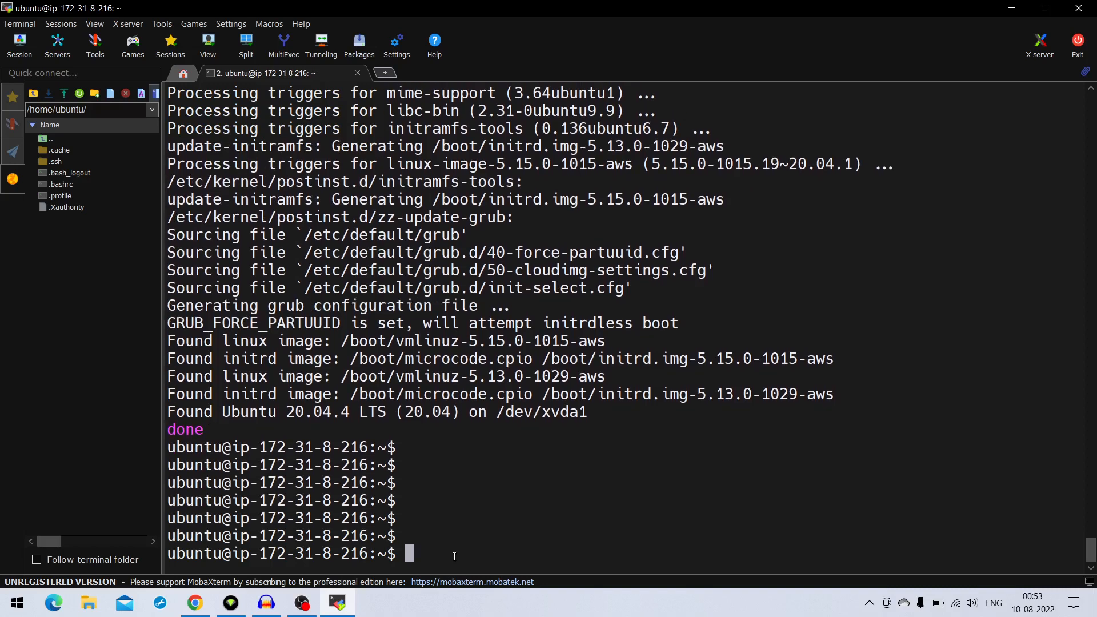
key("Return")
key("Return")
key("Return")
key("Return")
key("Return")
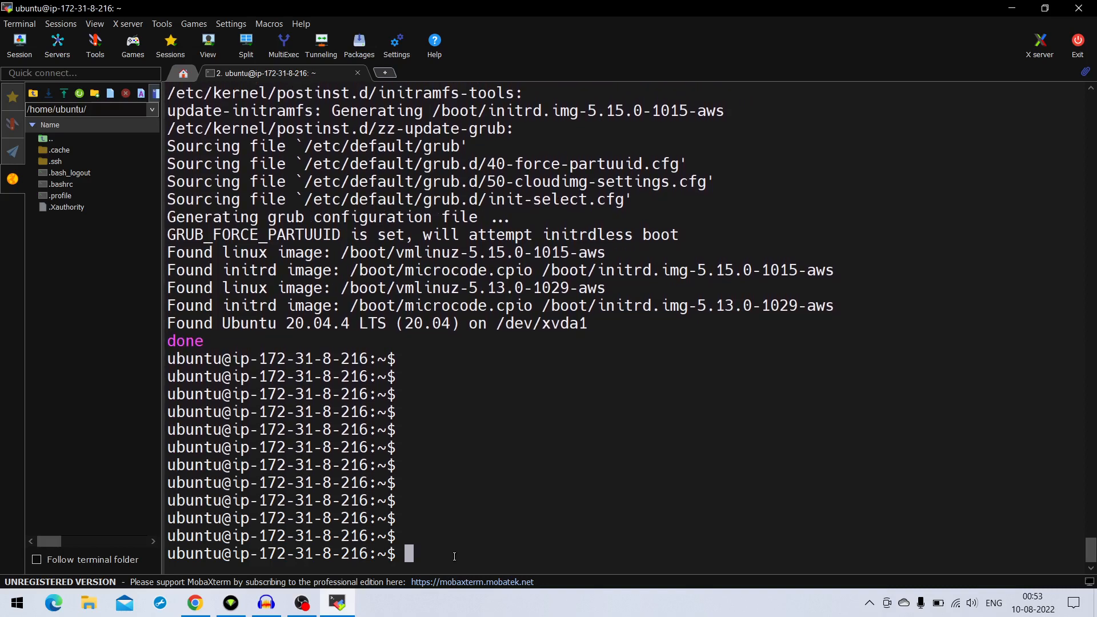
key("ctrl+l")
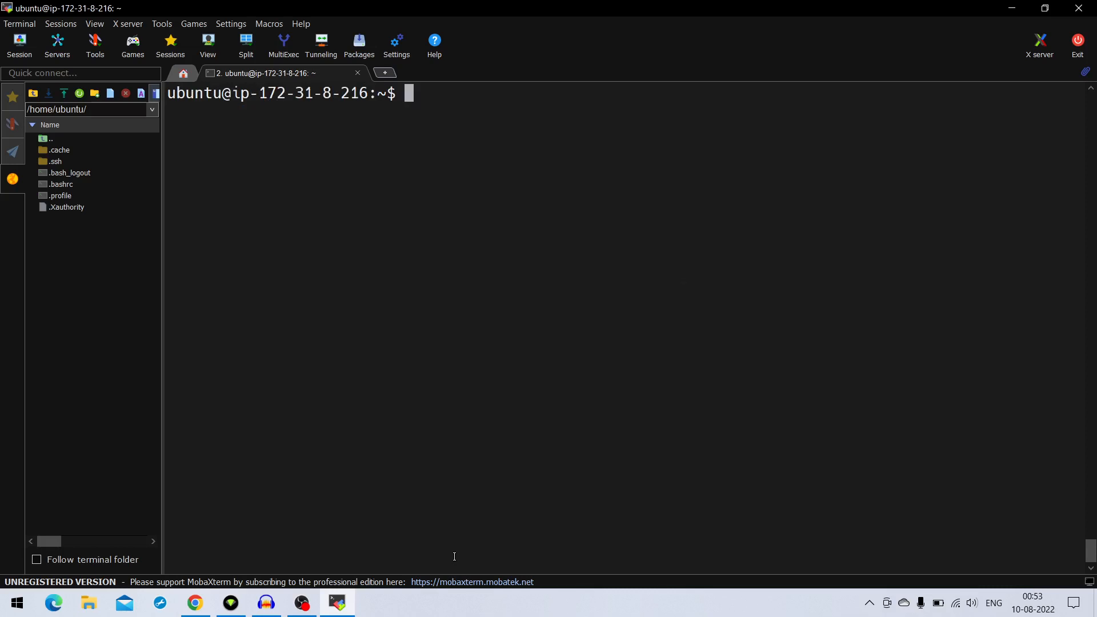
Install the Apache web server with sudo apt-get install apache2 and answer y to continue
key("Return")
key("Return")
key("Return")
key("Return")
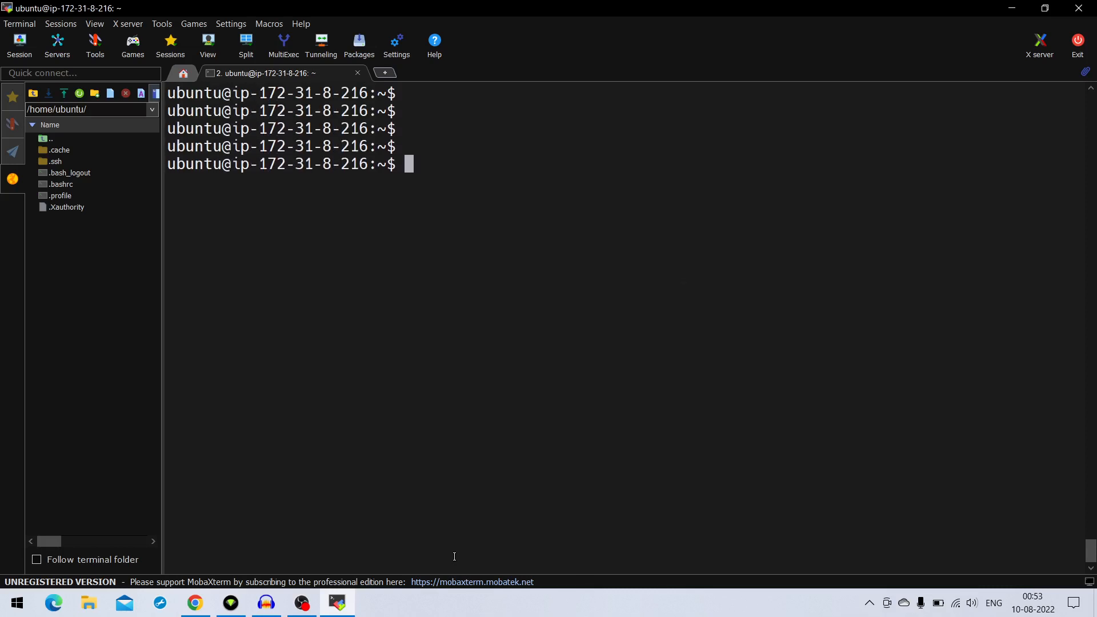
type("sudo a")
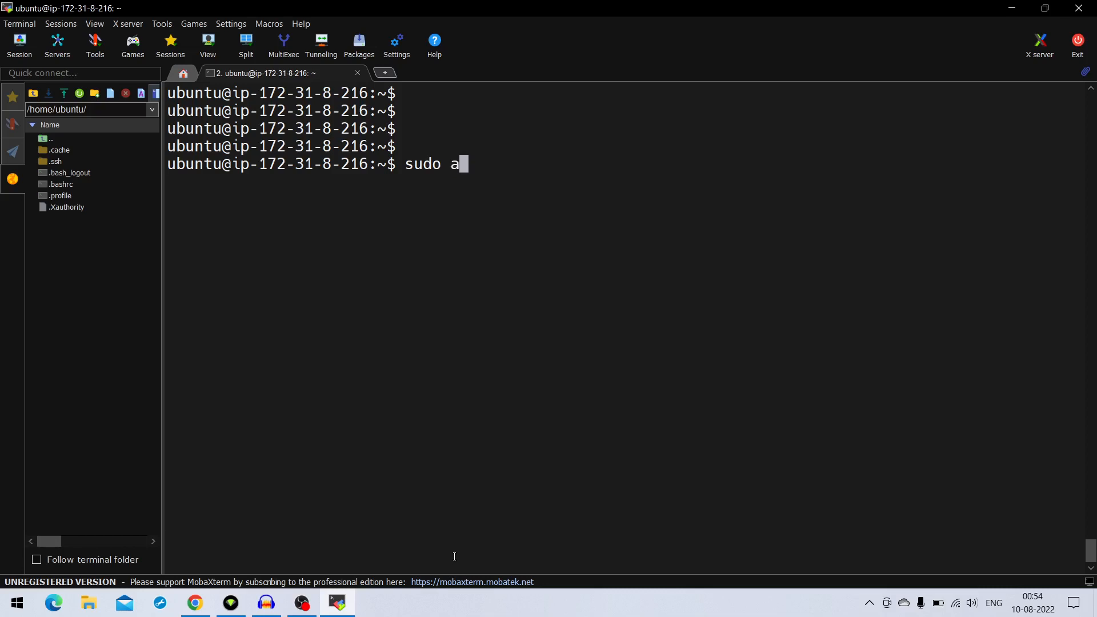
type("pt-get ")
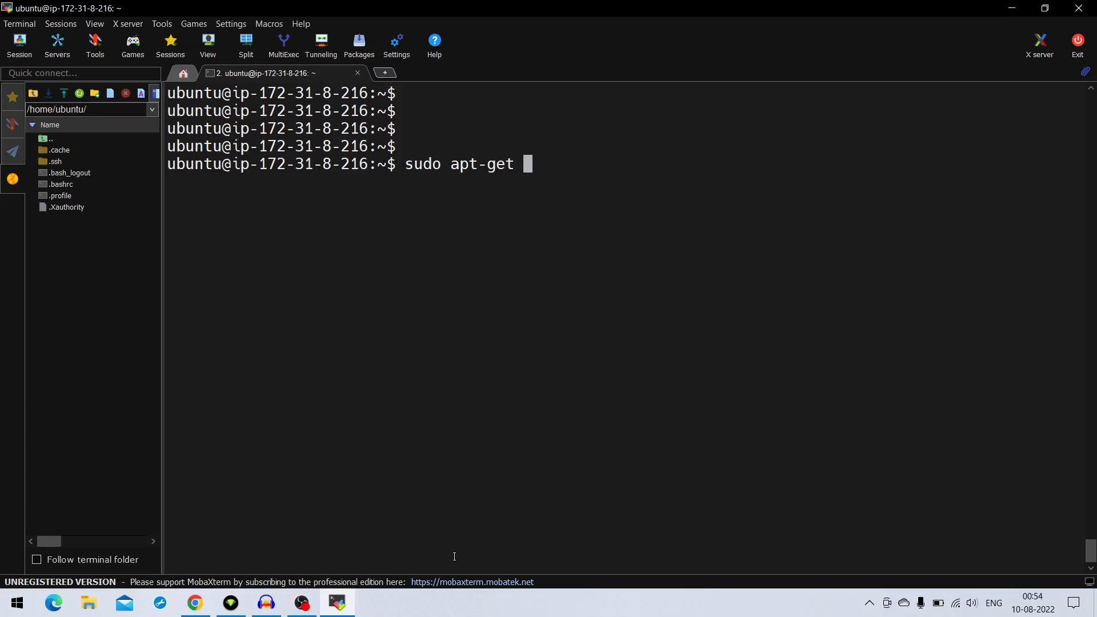
type("install apa")
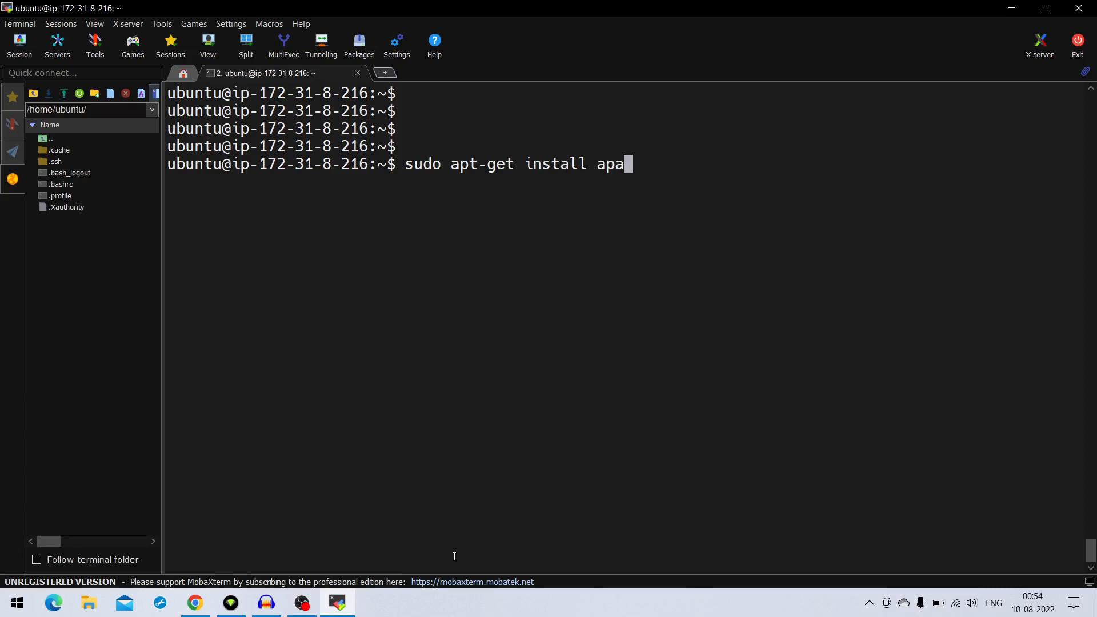
type("che2")
key("Return")
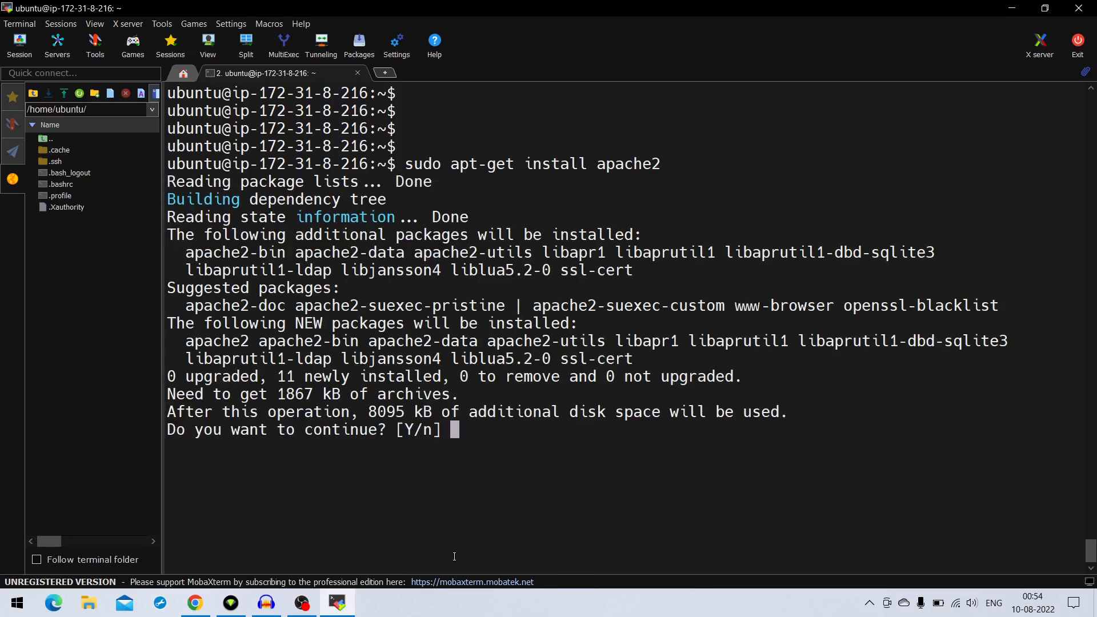
type("y")
key("Return")
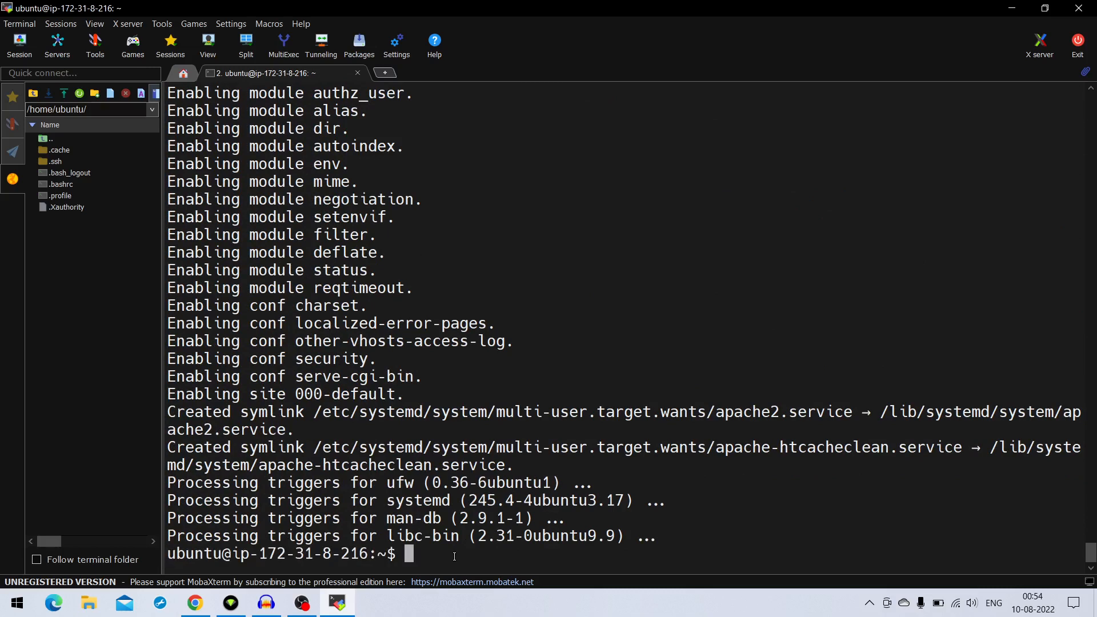
Switch to Chrome and reload the server's address 44.197.183.6 to check the web page after installing Apache
key("Return")
key("Return")
key("Return")
key("Return")
key("Return")
key("Return")
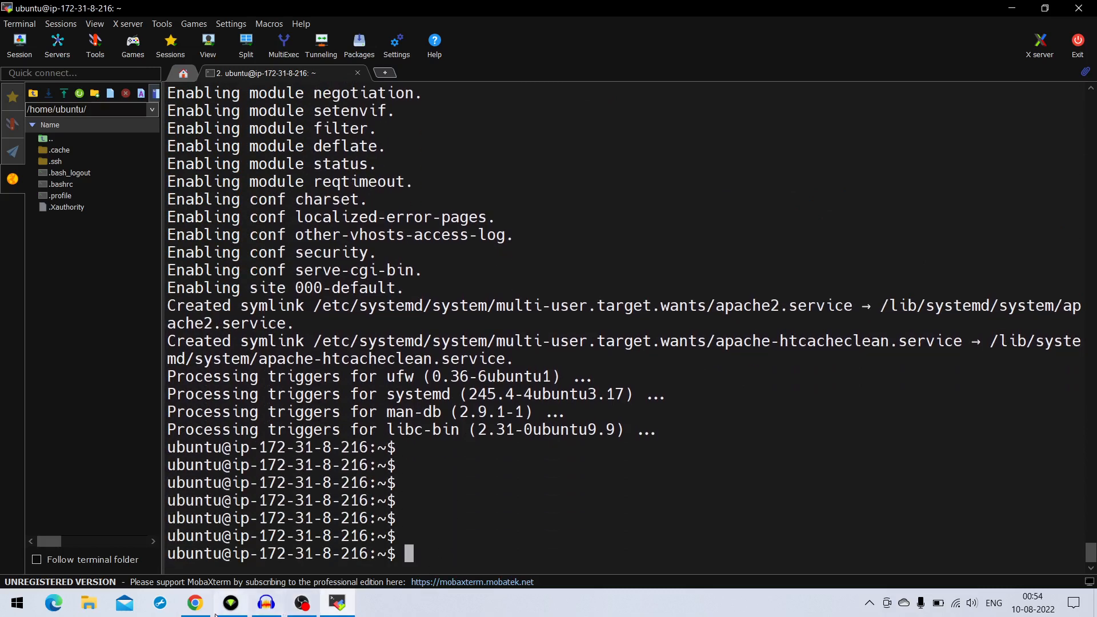
left_click(195, 604)
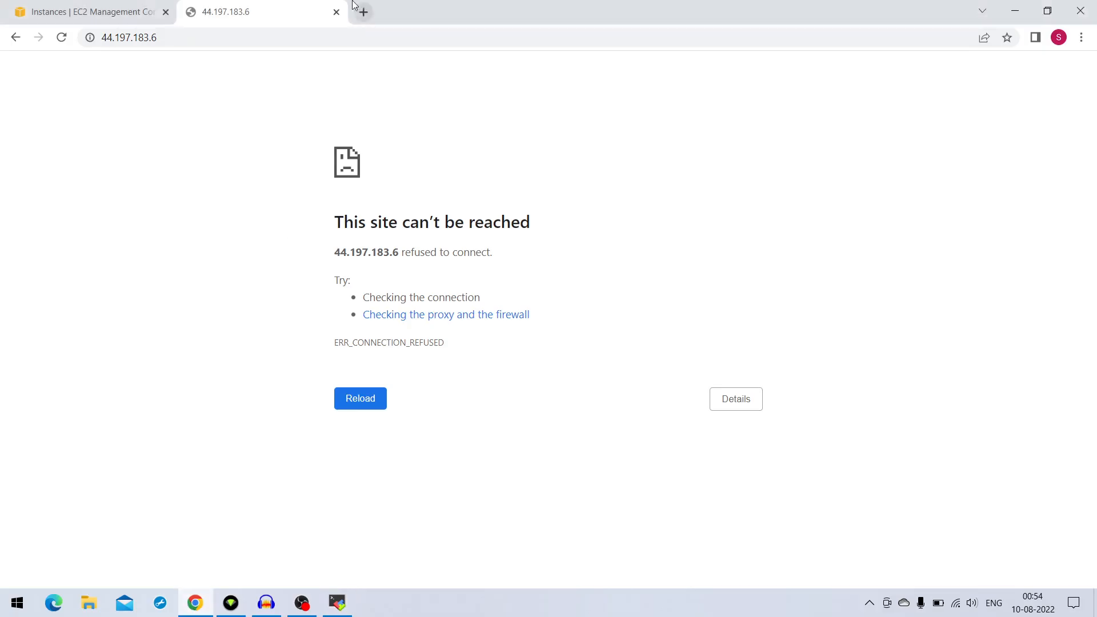
left_click(61, 37)
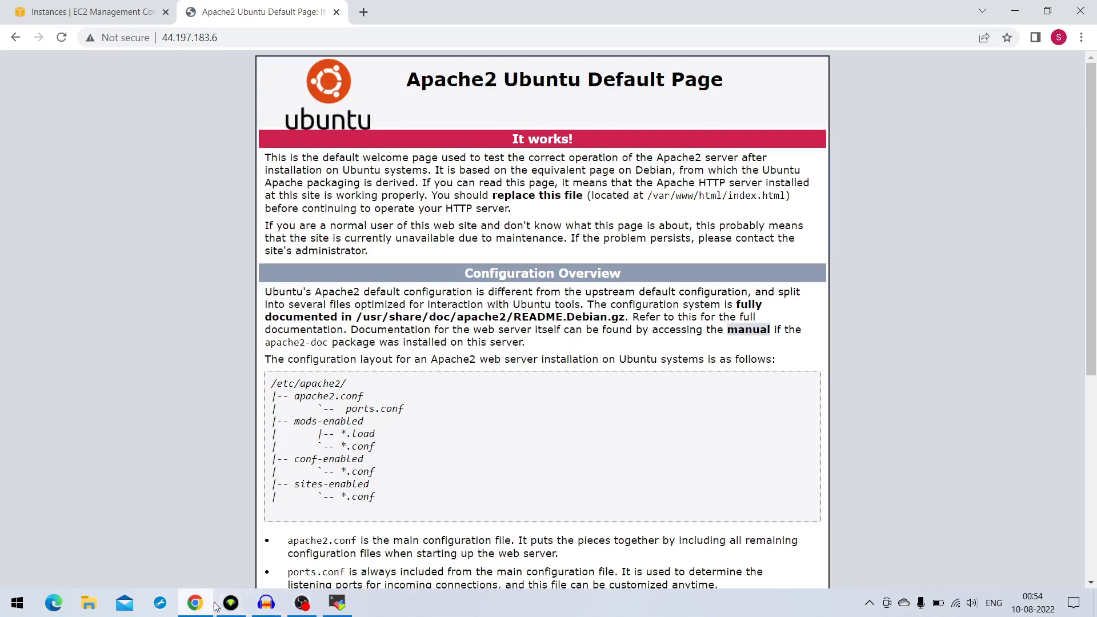
Return to MobaXterm and clear the terminal screen
left_click(337, 603)
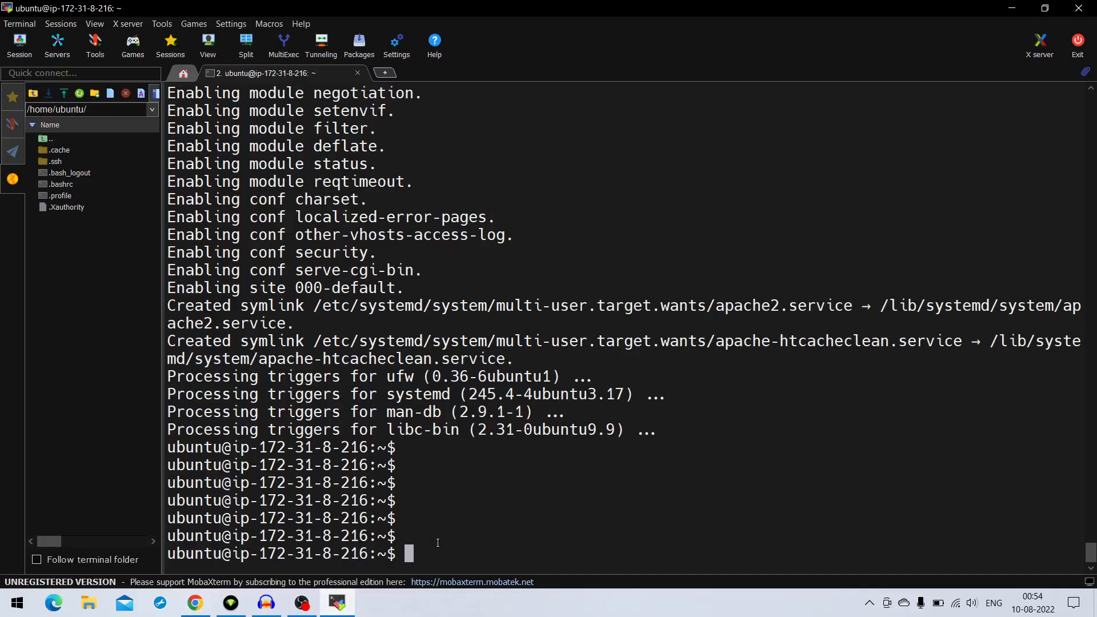
key("Return")
key("Return")
key("Return")
key("Return")
key("Return")
key("Return")
key("Return")
key("Return")
key("Return")
key("Return")
key("Return")
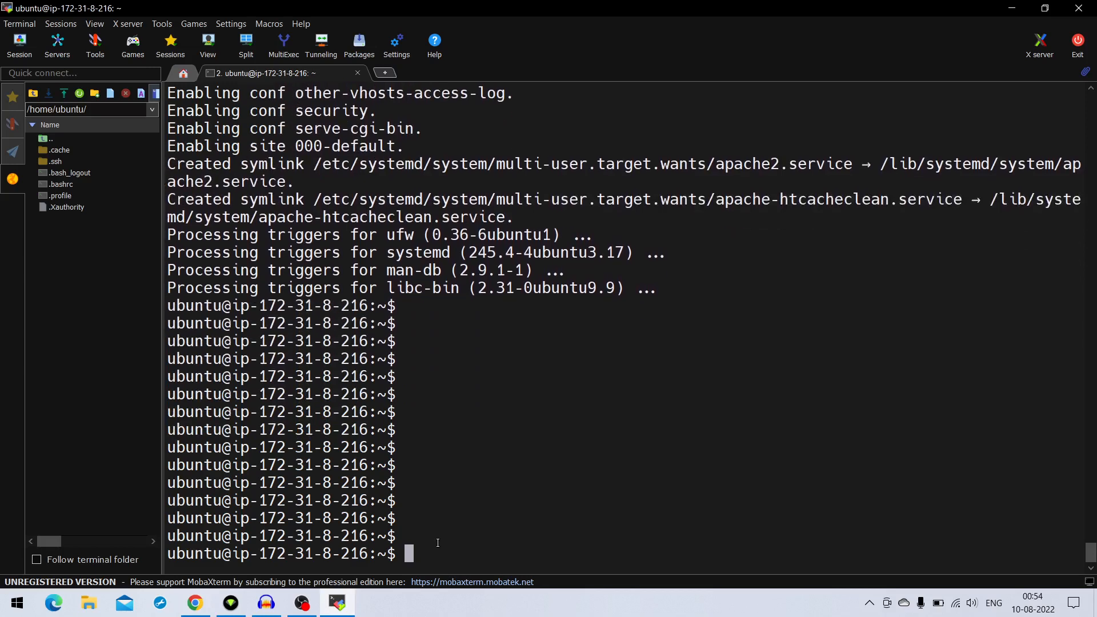
key("Return")
key("Return")
key("Return")
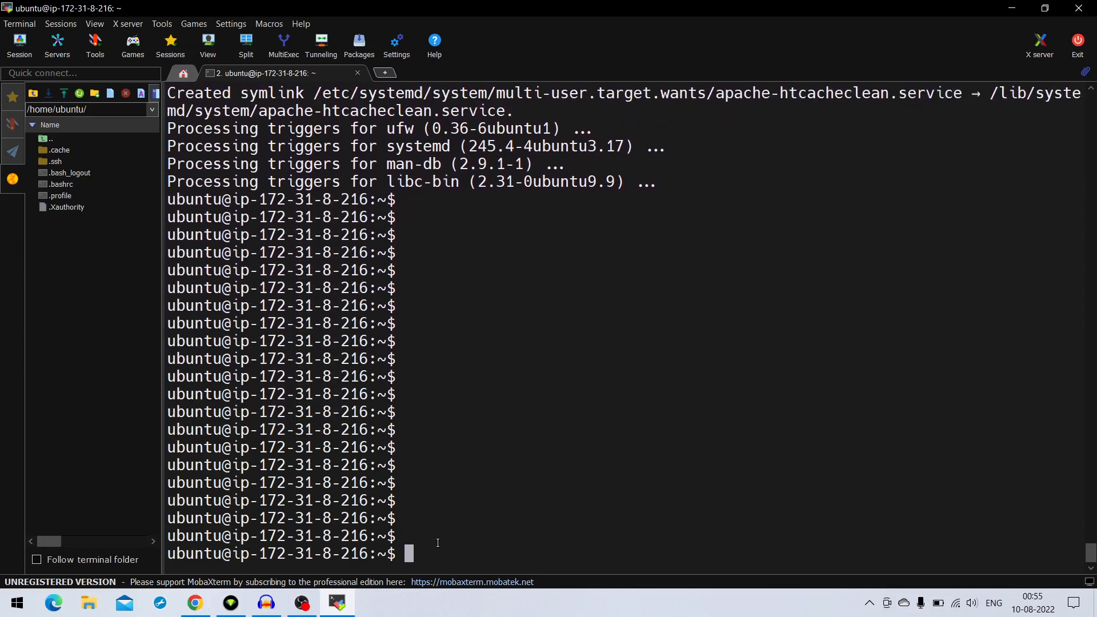
key("ctrl+l")
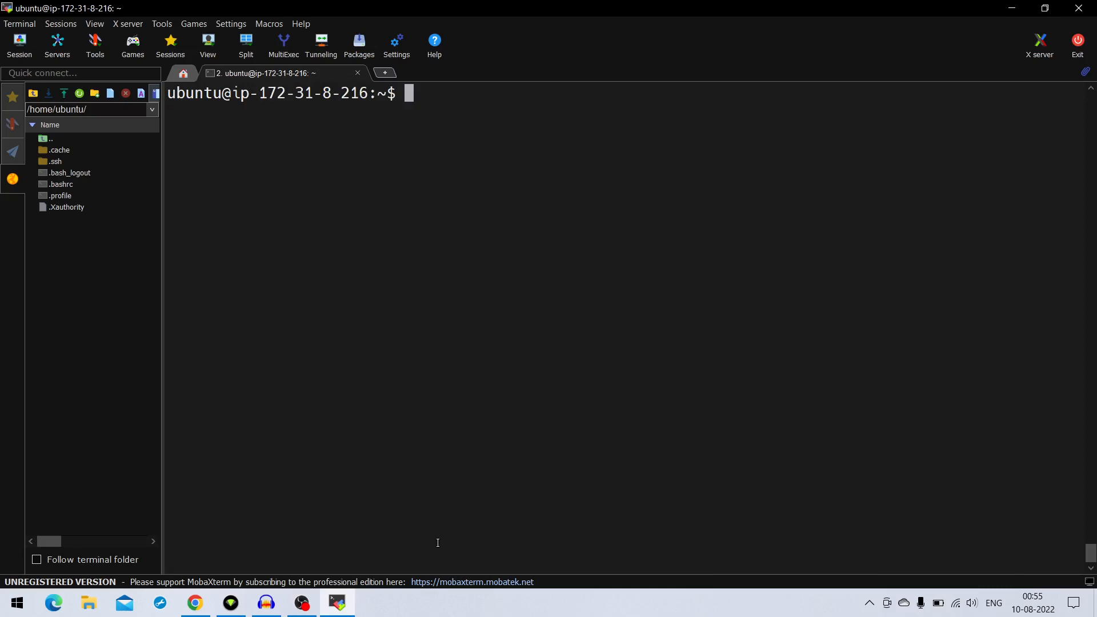
Change to the /var/ directory and list its contents with ls
type("cd /var")
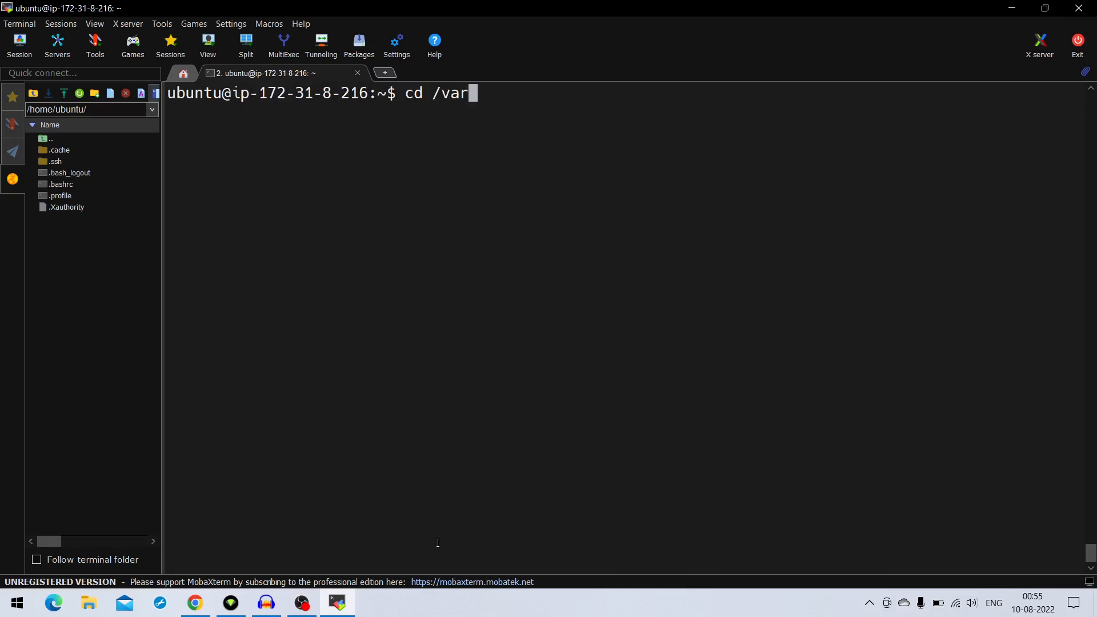
type("/")
key("Return")
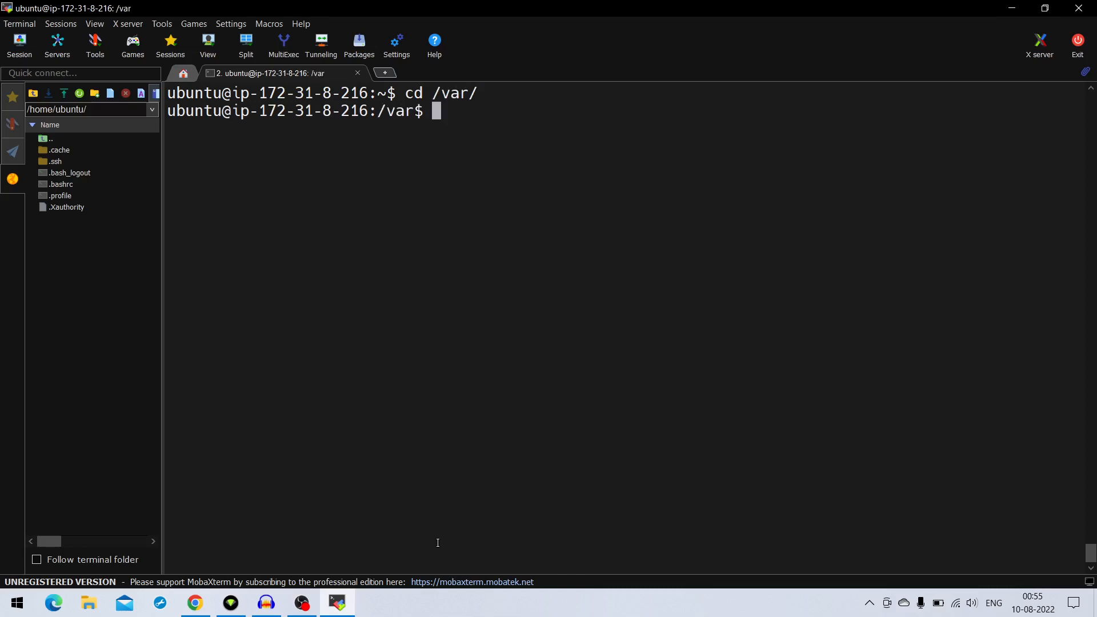
type("ls")
key("Return")
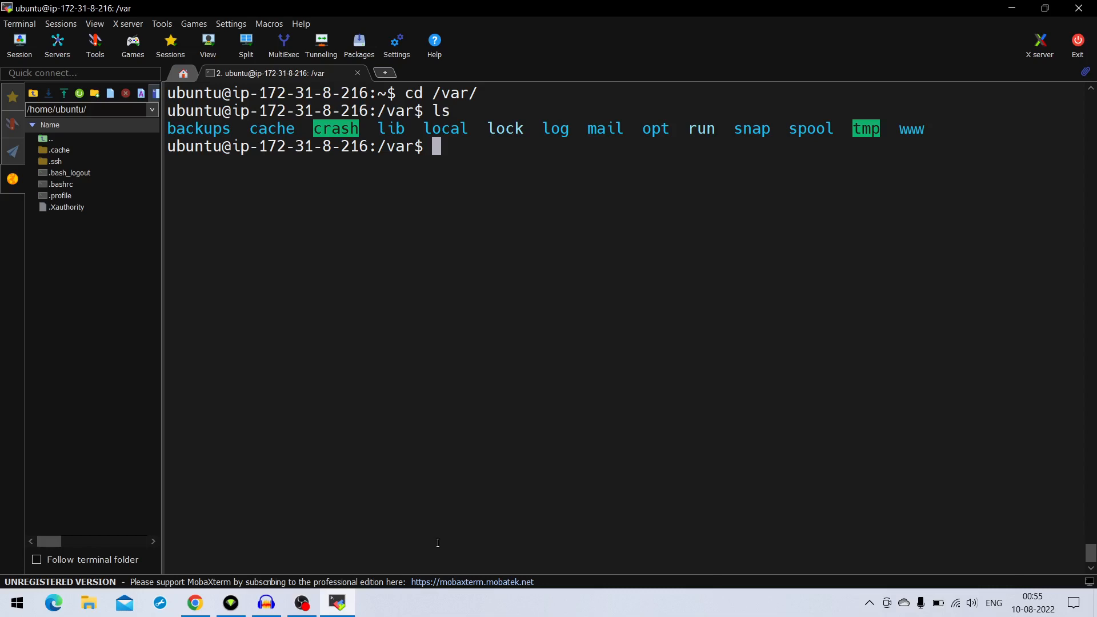
Change into the www directory and list its contents
type("cd www")
key("Return")
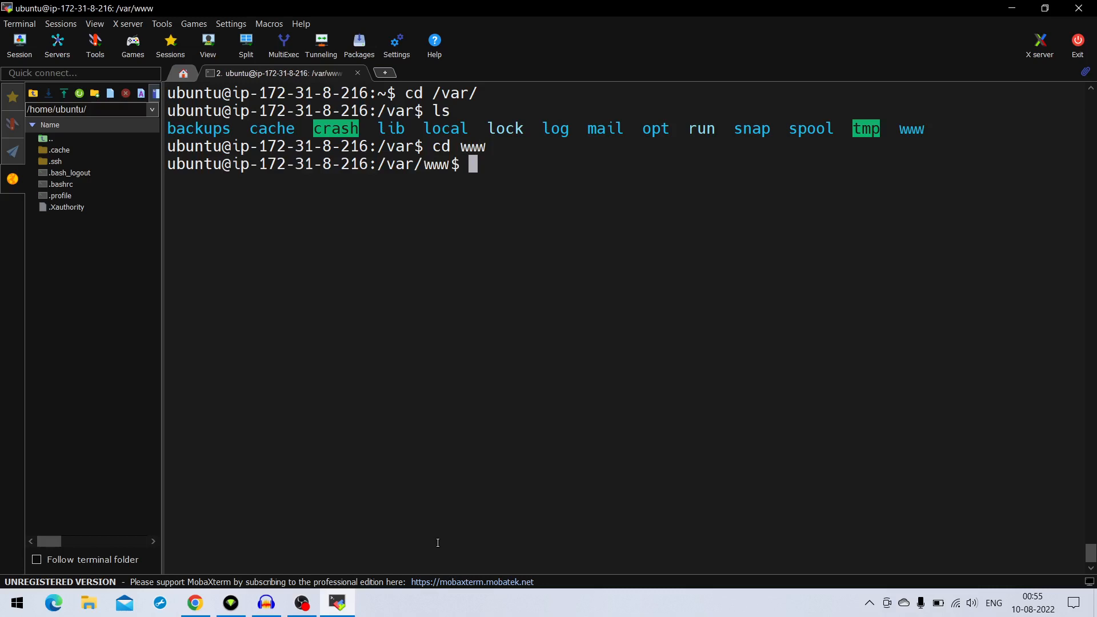
type("ls")
key("Return")
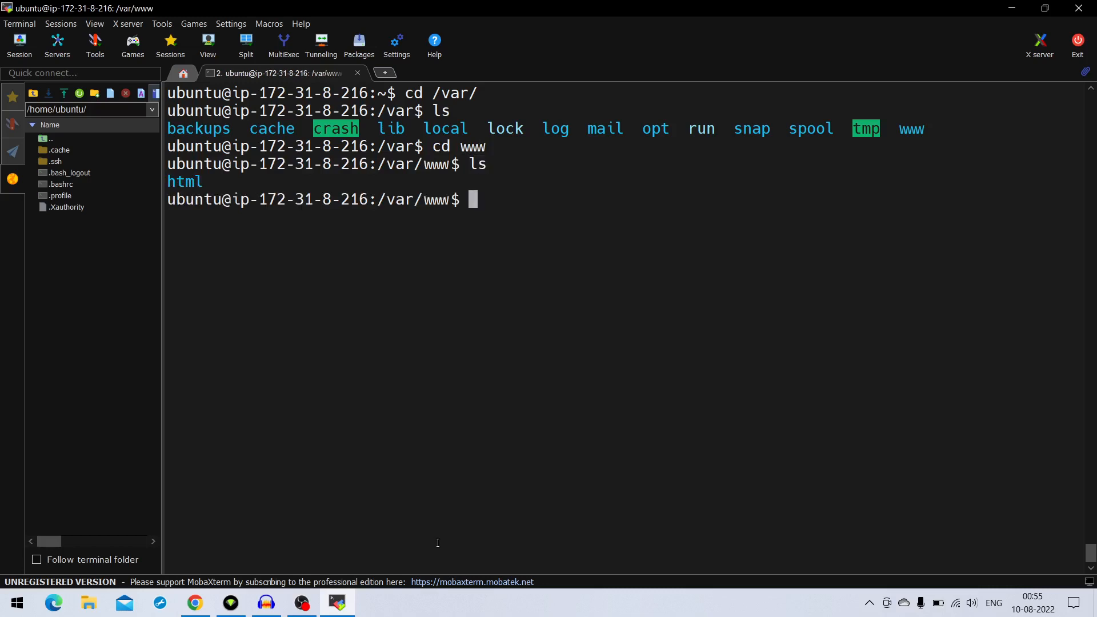
Change into the html/ directory inside /var/www and list its files
type("cd ht")
key("Tab")
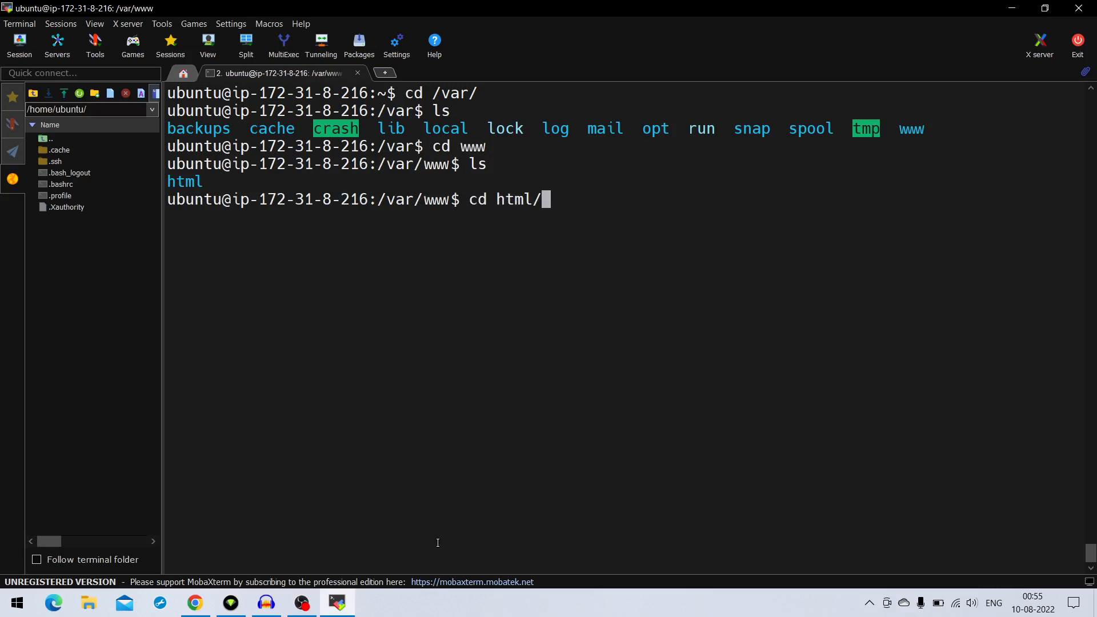
key("Return")
type("ls")
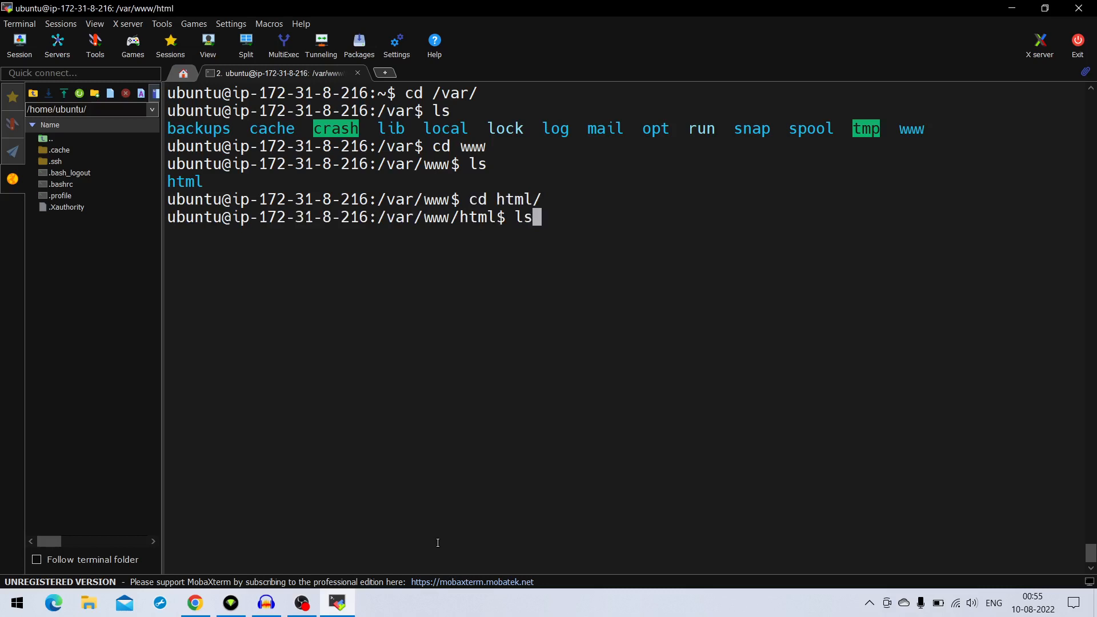
key("Return")
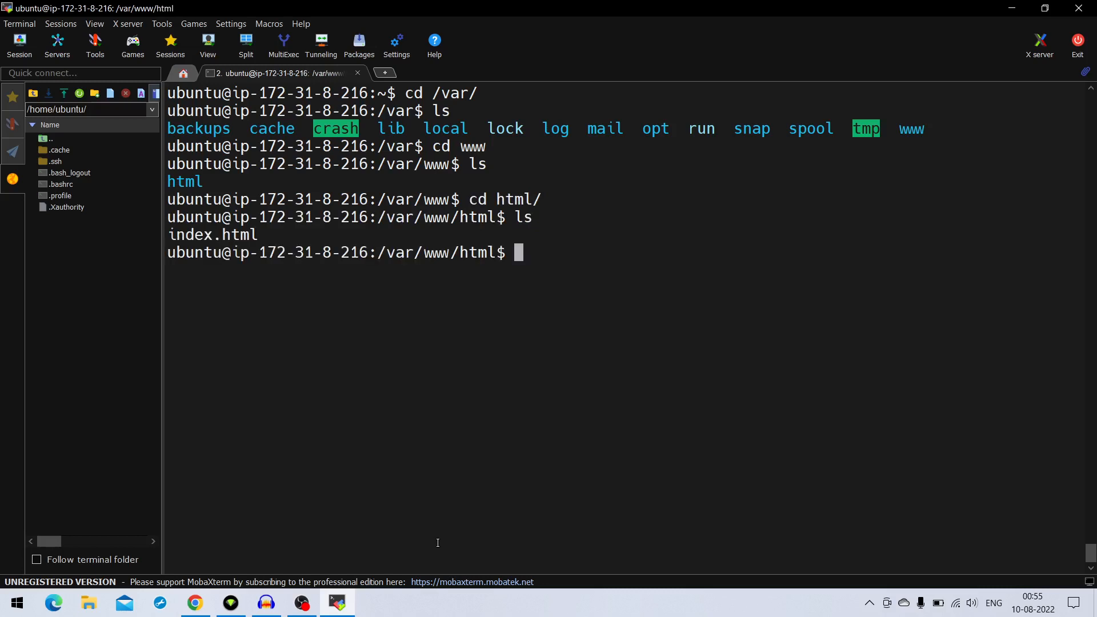
Open index.html for editing in nano with sudo
type("n")
type("a")
type("no")
key("BackSpace")
key("BackSpace")
key("BackSpace")
key("BackSpace")
type("sudo nan")
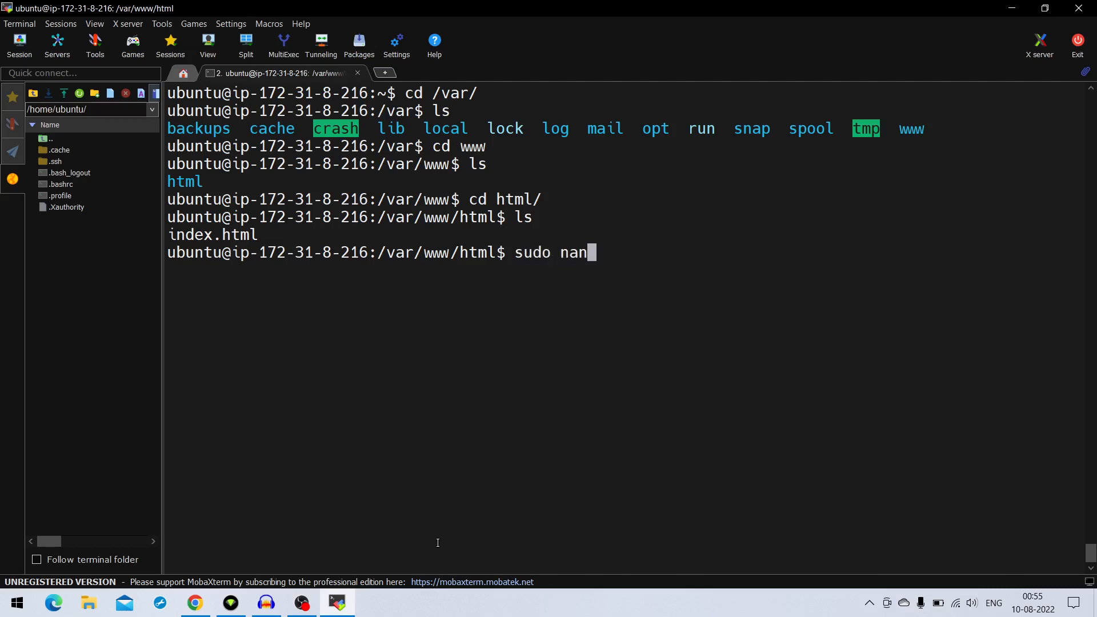
type("o i")
key("Tab")
key("Return")
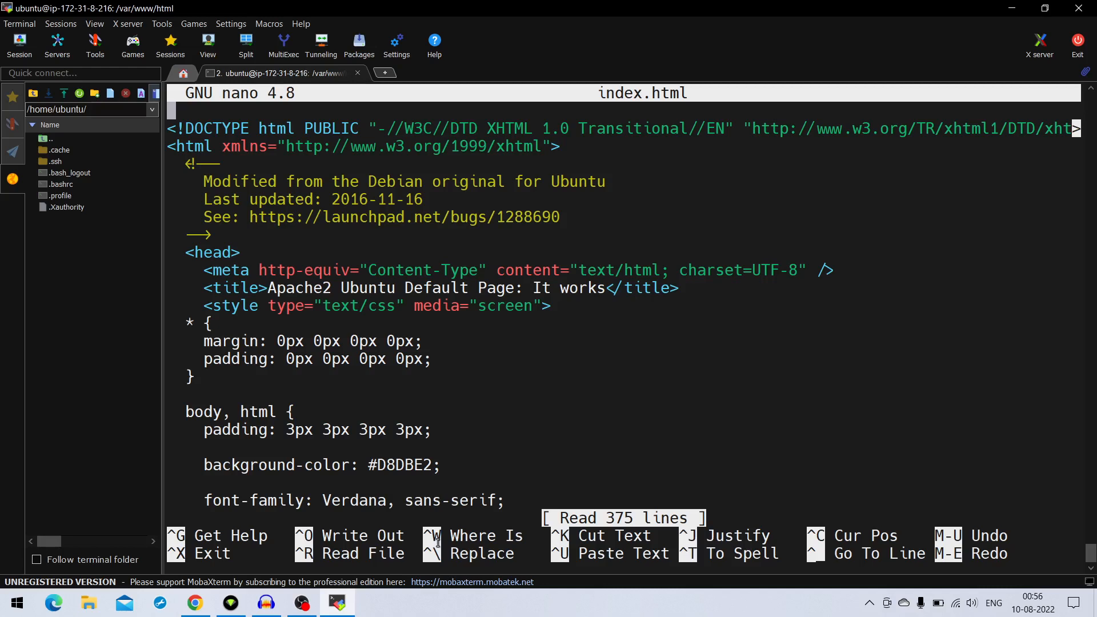
Look through the head section and first style rules of index.html
key("Down")
key("Down")
key("Down")
key("Down")
key("Down")
key("Down")
key("Down")
key("Down")
key("Down")
key("Down")
key("Down")
key("Down")
key("Down")
key("Down")
key("Down")
key("Down")
key("Down")
key("Down")
key("Down")
key("Down")
key("Down")
key("Down")
key("Down")
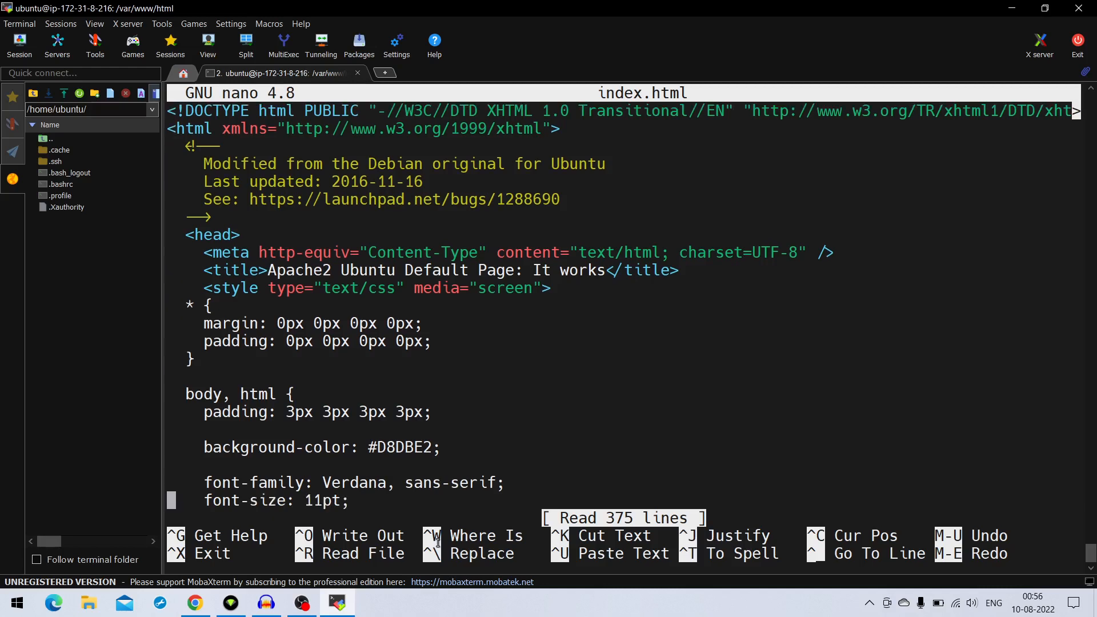
key("Down")
key("Down")
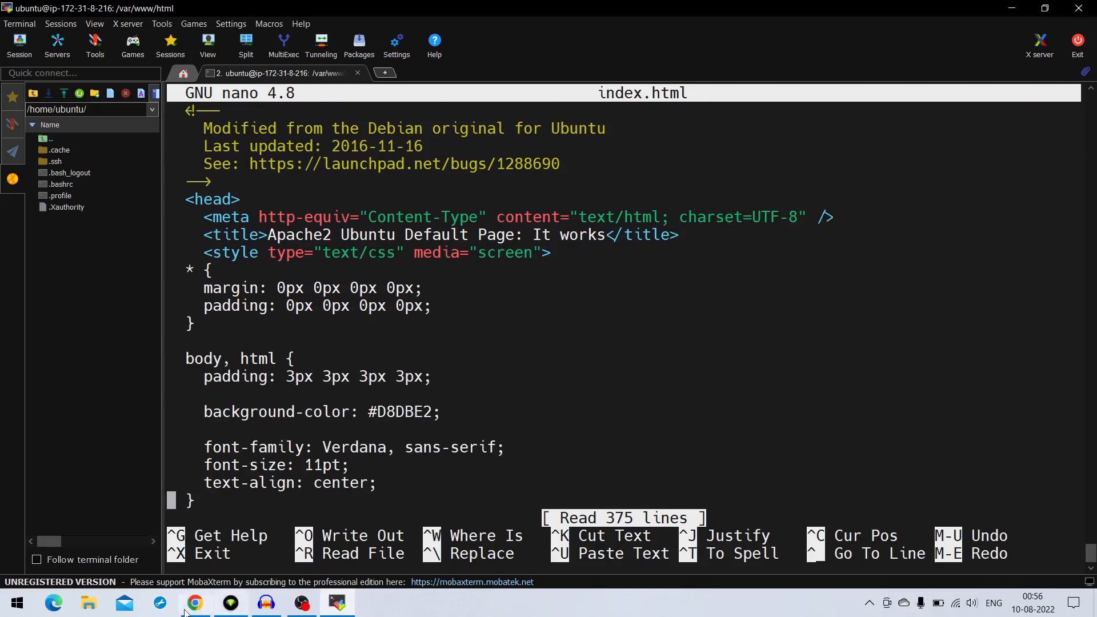
Switch to Chrome, highlight the "Apache2 Ubuntu Default Page" heading on the page, and return to MobaXterm
left_click(191, 607)
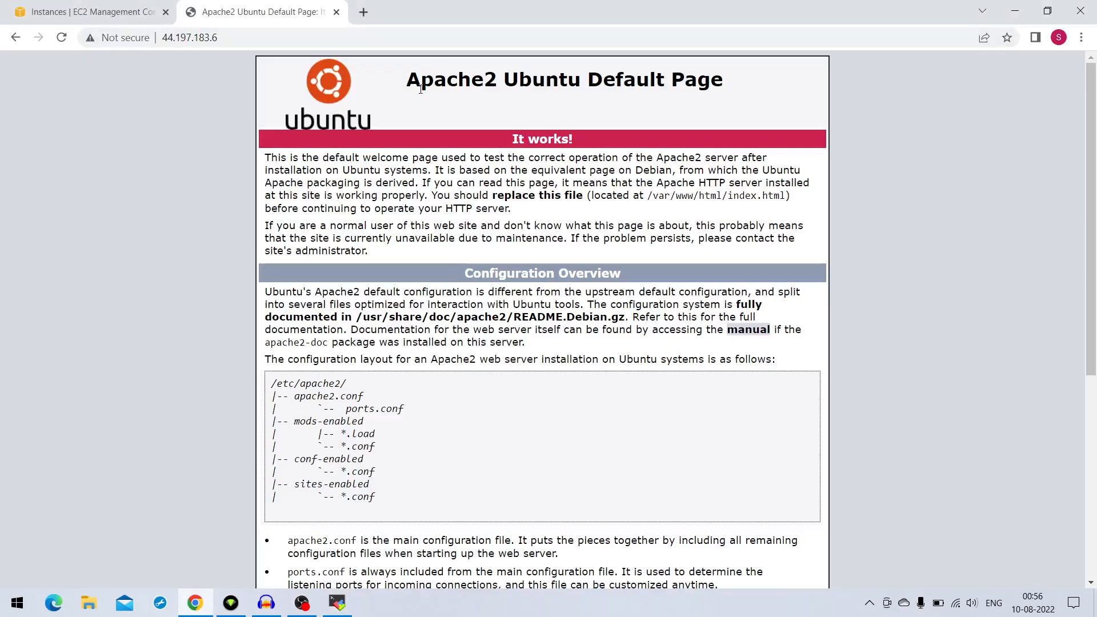
left_click_drag(420, 89, 502, 97)
left_click(717, 83)
left_click_drag(724, 83, 413, 76)
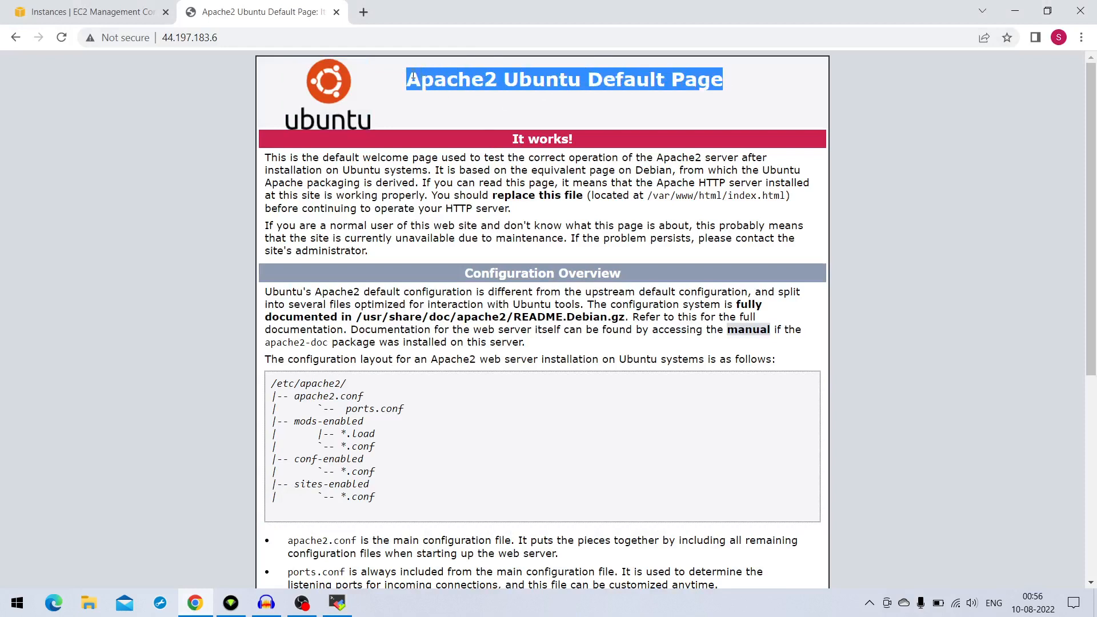
left_click(337, 602)
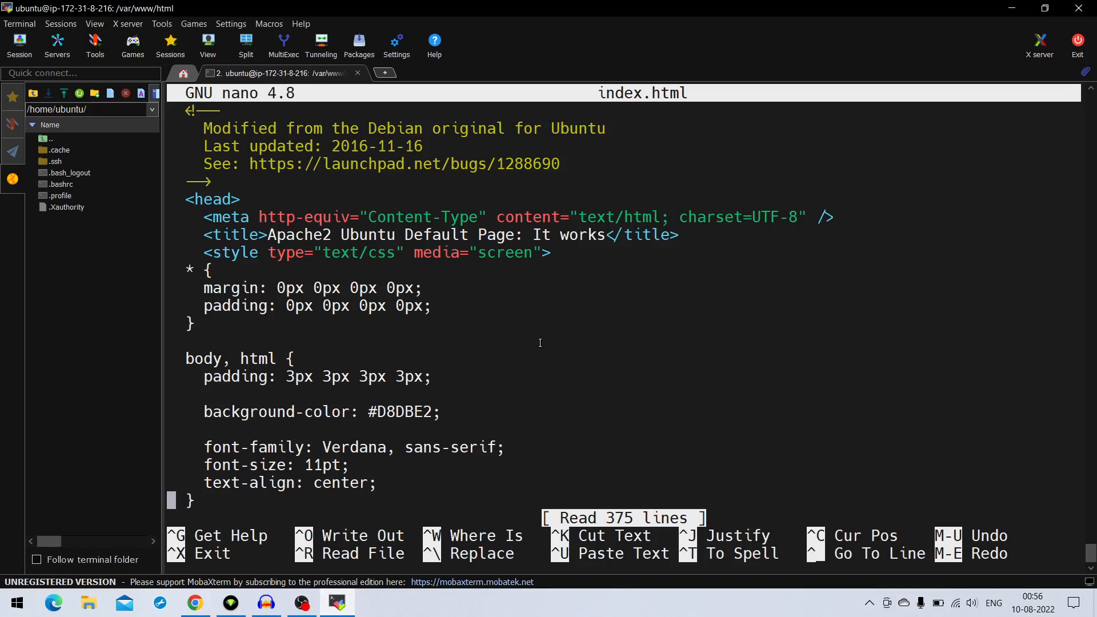
Scan the body and div.main_page style rules for the heading text, and go back to the start of index.html
key("Down")
key("Down")
key("Down")
key("Down")
key("Down")
key("Down")
key("Down")
key("Down")
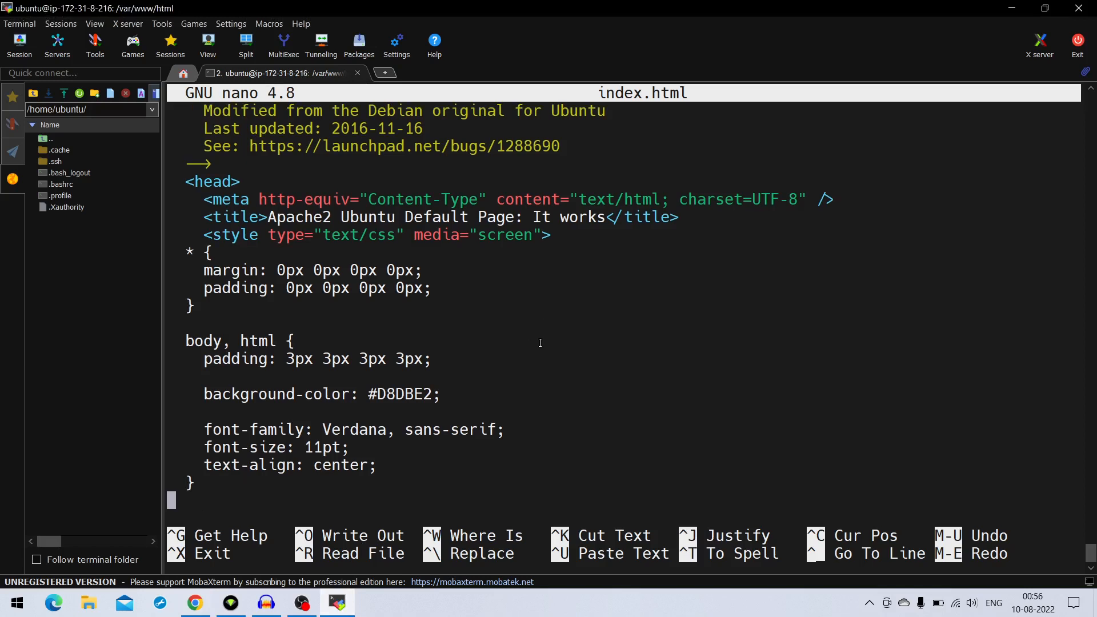
key("Down")
key("Down")
key("Down")
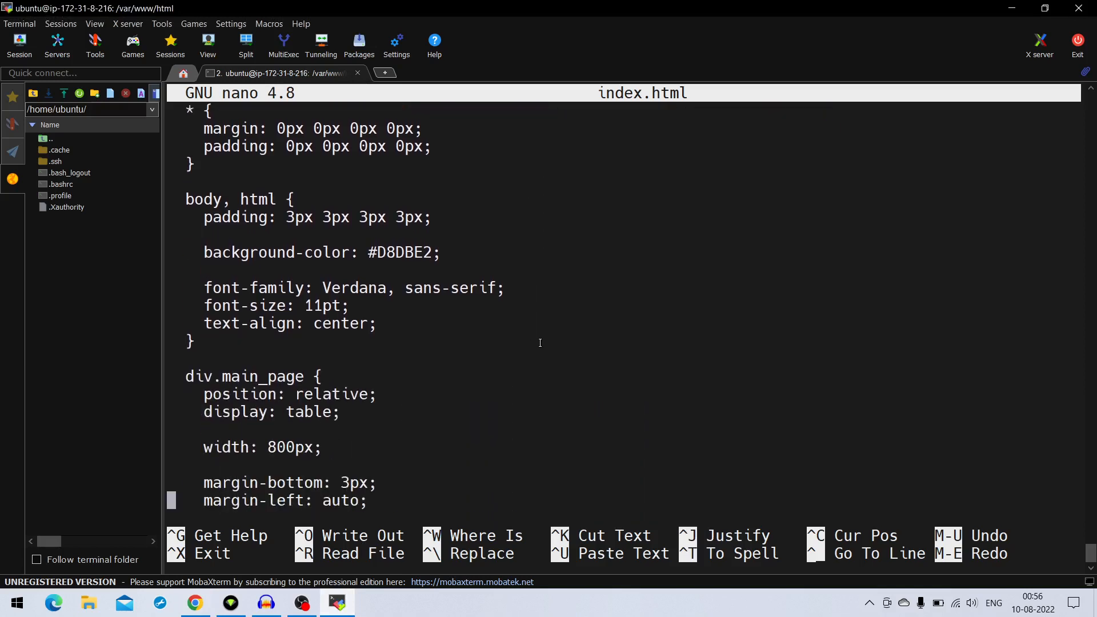
key("Up")
key("Up")
key("Up")
key("Up")
key("Up")
key("Up")
key("Up")
key("Up")
key("Up")
key("Up")
key("Up")
key("Up")
key("Up")
key("Up")
key("Up")
key("Up")
key("Up")
key("Up")
key("Up")
key("Up")
key("Up")
key("Up")
key("Up")
key("Up")
key("Up")
key("Up")
key("Up")
key("Up")
key("Up")
key("Up")
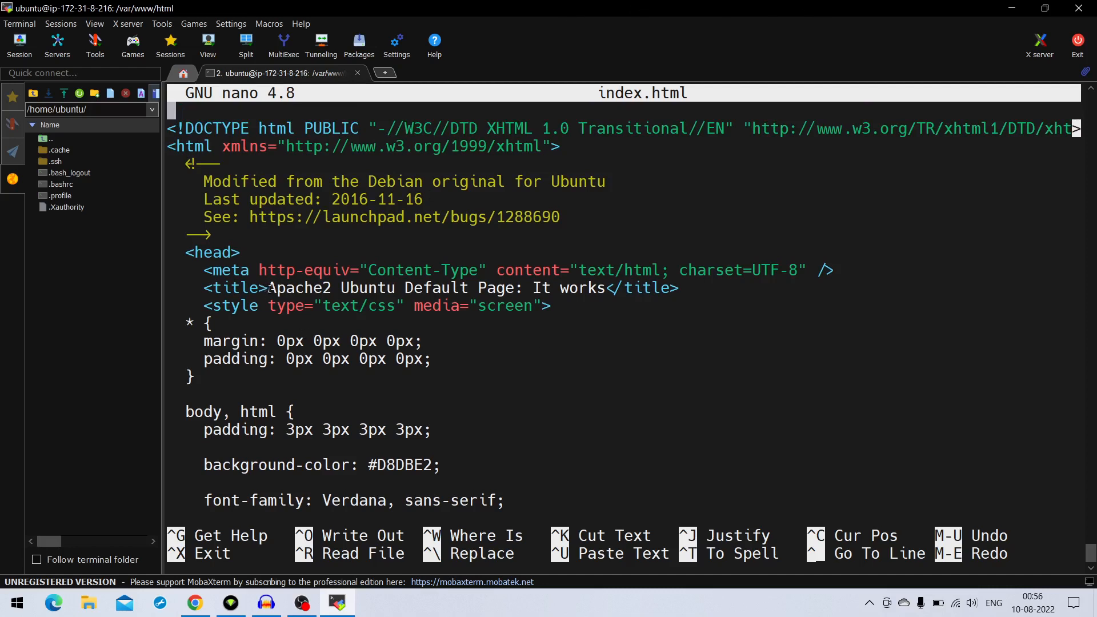
Move the cursor into the title line of index.html and compare its text with the page heading in Chrome
left_click_drag(269, 285, 331, 291)
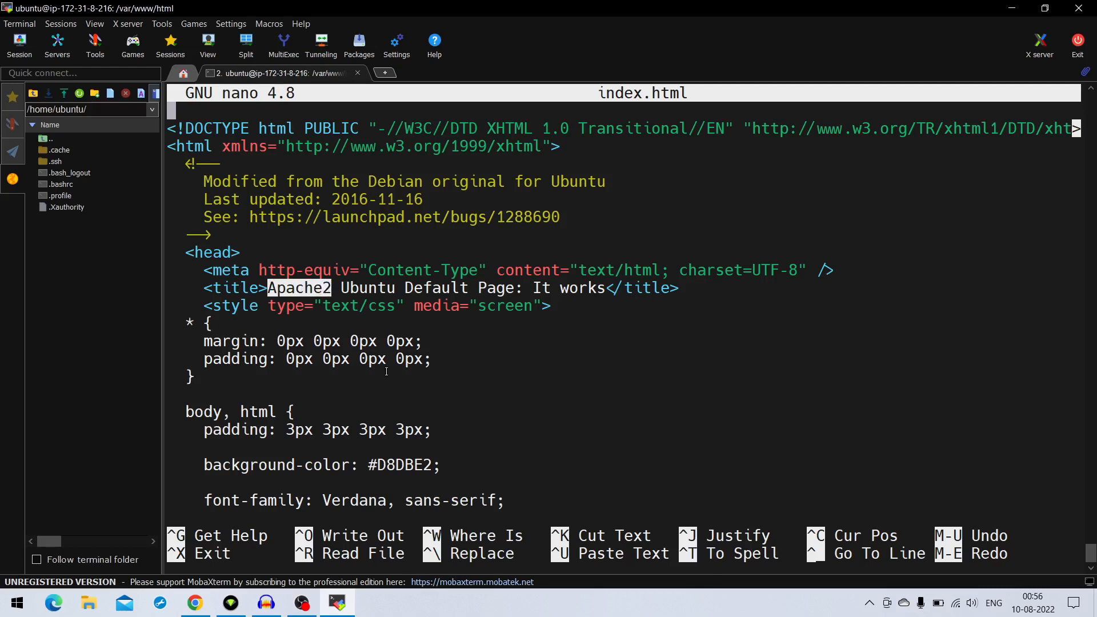
key("Down")
key("Down")
key("Down")
key("Down")
key("Down")
key("Down")
key("Down")
key("Down")
key("Down")
key("Down")
key("Right")
key("Right")
key("Right")
key("Right")
key("Right")
key("Right")
key("Right")
key("Right")
key("Right")
key("Right")
key("Right")
key("Right")
key("Right")
key("Right")
key("Right")
key("Right")
key("Right")
key("Right")
key("Right")
key("Right")
key("Right")
key("Right")
key("Right")
key("Right")
key("Right")
key("Right")
key("Right")
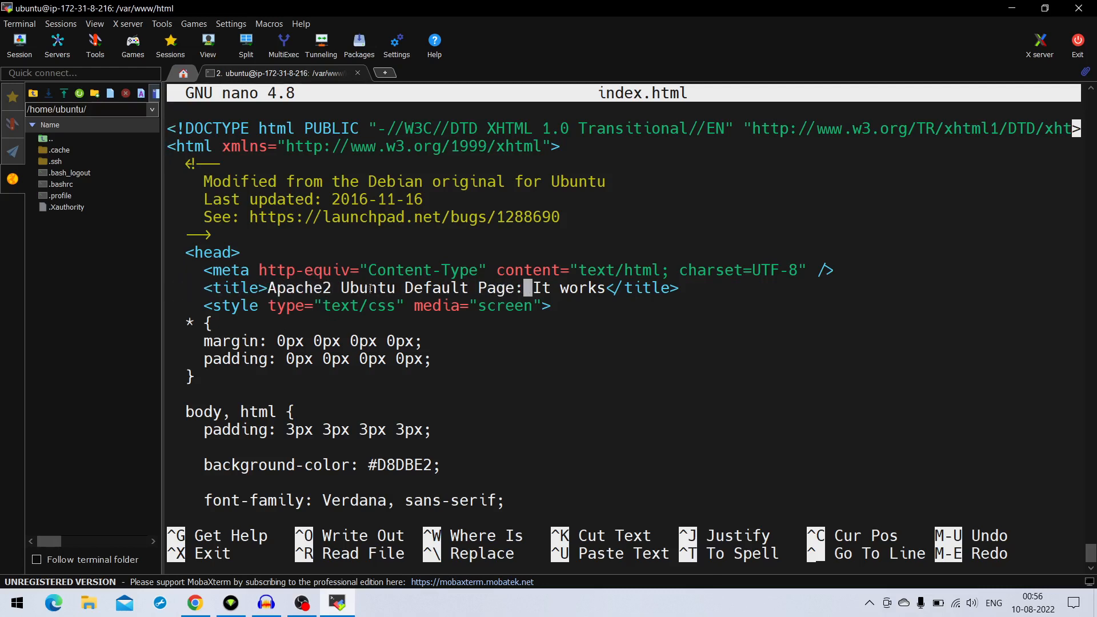
left_click(196, 605)
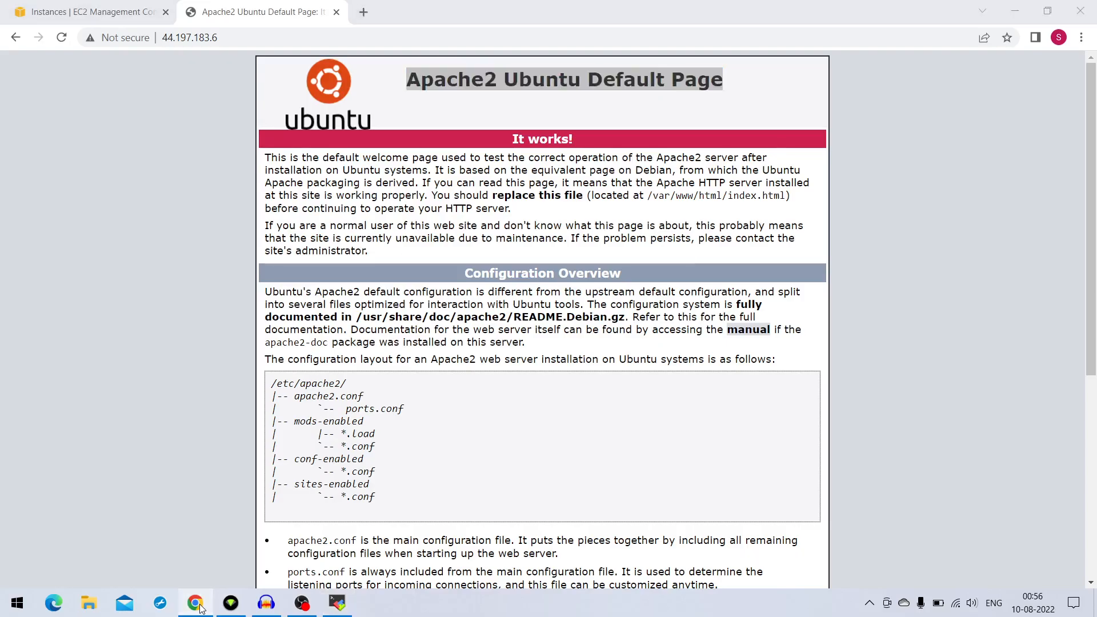
left_click(196, 605)
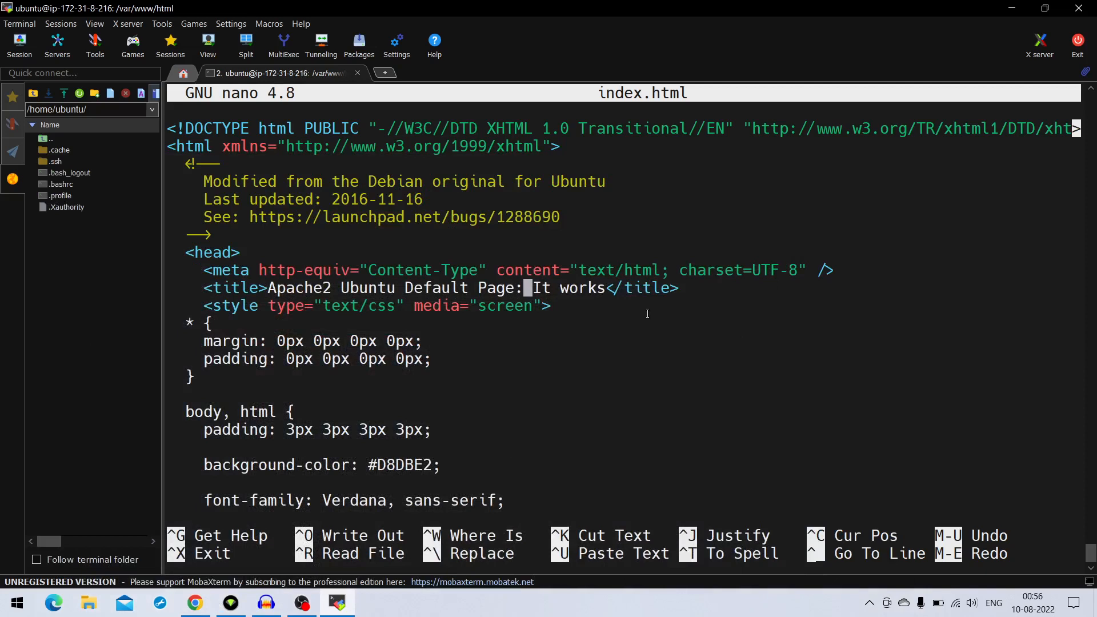
Scan the body, div.main_page and div.page_header style rules of index.html for the page heading text
key("Up")
key("Up")
key("Up")
key("Up")
key("Up")
key("Up")
key("Up")
key("Up")
key("Up")
key("Down")
key("Down")
key("Down")
key("Down")
key("Down")
key("Down")
key("Down")
key("Down")
key("Down")
key("Down")
key("Down")
key("Down")
key("Down")
key("Down")
key("Down")
key("Down")
key("Down")
key("Down")
key("Down")
key("Down")
key("Down")
key("Down")
key("Down")
key("Down")
key("Down")
key("Down")
key("End")
key("Down")
key("Down")
key("Down")
key("Down")
key("Down")
key("Down")
key("Down")
key("Down")
key("Down")
key("Down")
key("Down")
key("Down")
key("Down")
key("Down")
key("Down")
key("Down")
key("Down")
key("Down")
key("Down")
key("Down")
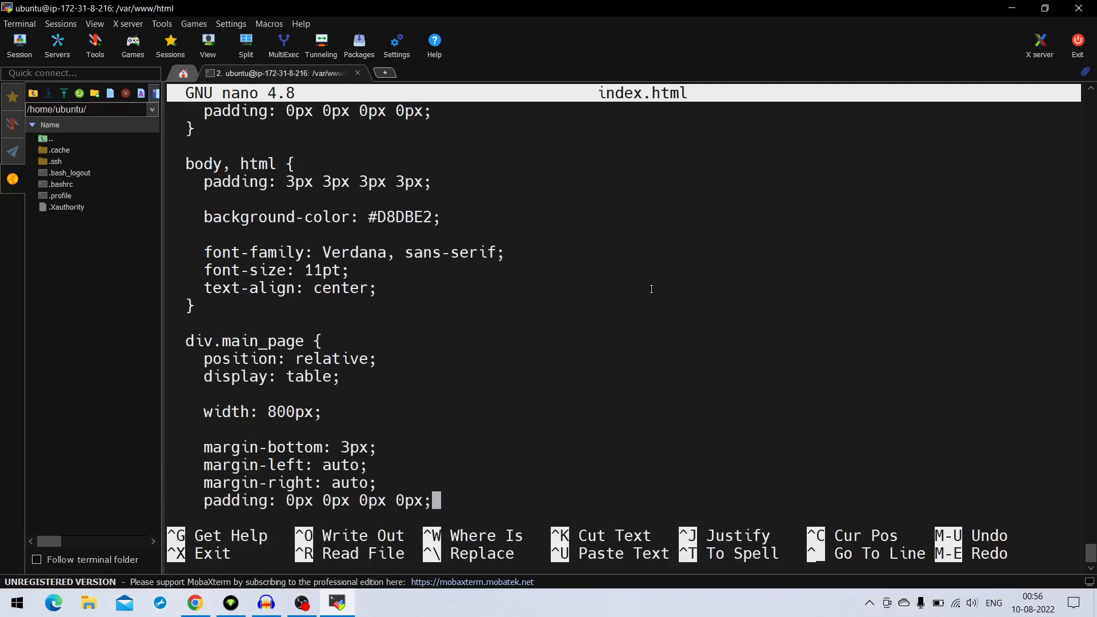
key("End")
key("Down")
key("Down")
key("Down")
key("Down")
key("Down")
key("Down")
key("Down")
key("Down")
key("Down")
key("Down")
key("Down")
key("Down")
key("Down")
key("Down")
key("Down")
key("Down")
key("Down")
key("Down")
key("Down")
key("Down")
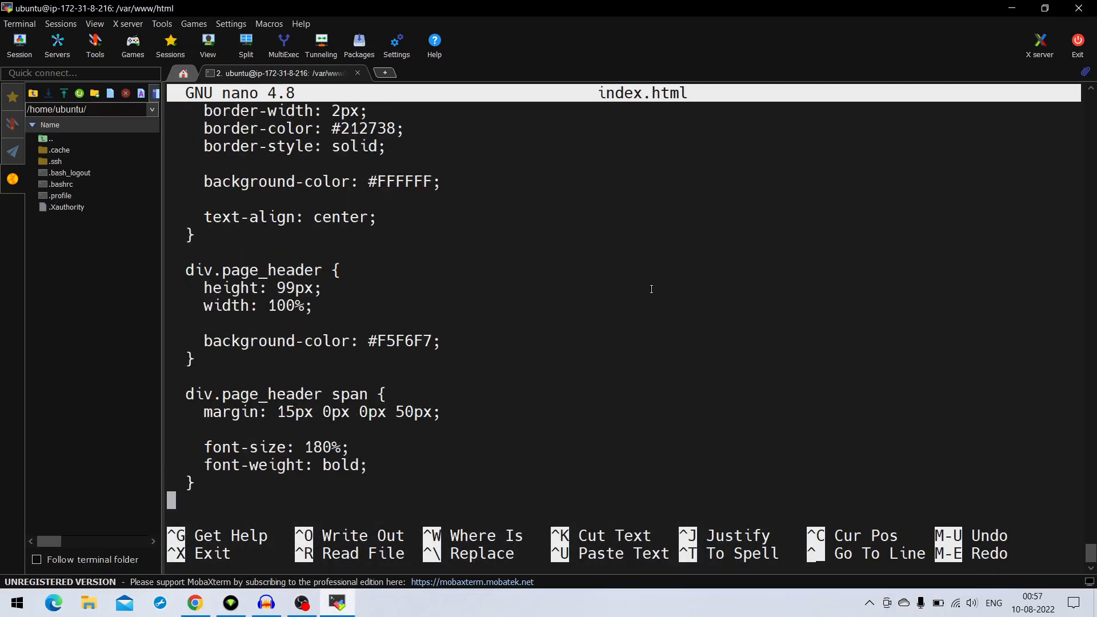
Look through the remaining style rules of index.html, down to the heading and table of contents in the body section
key("Up")
key("Up")
key("Up")
key("Up")
key("Up")
key("Up")
key("Up")
key("Up")
key("Up")
key("Up")
key("Up")
key("Up")
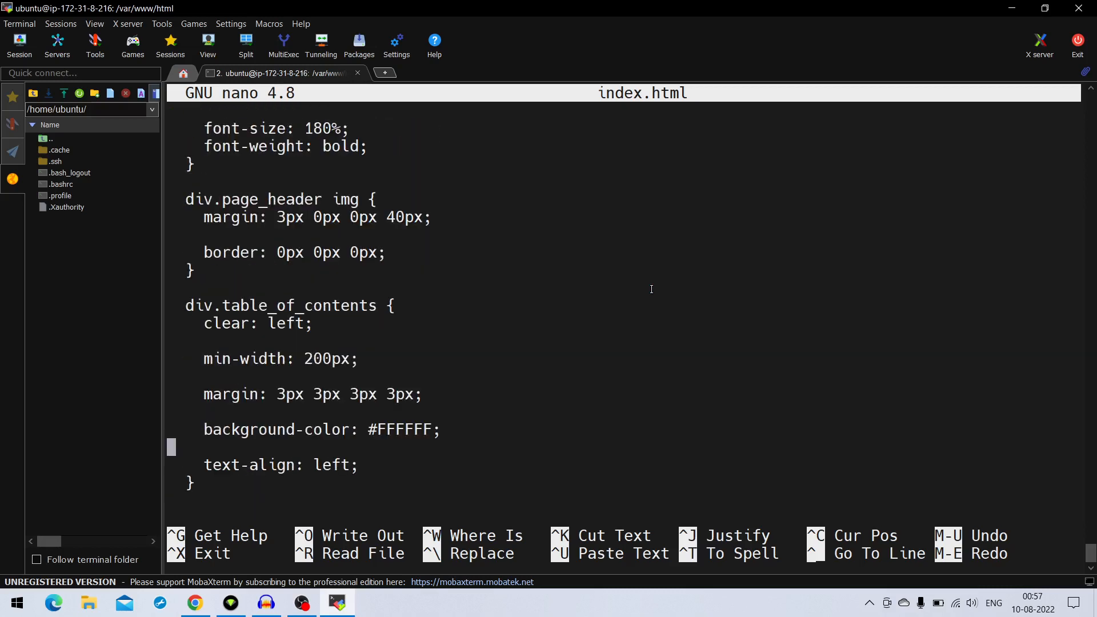
key("Down")
key("Down")
key("Down")
key("Down")
key("Down")
key("Down")
key("Down")
key("Down")
key("Down")
key("Down")
key("Down")
key("Down")
key("Down")
key("Down")
key("Down")
key("Down")
key("Down")
key("Down")
key("Down")
key("Down")
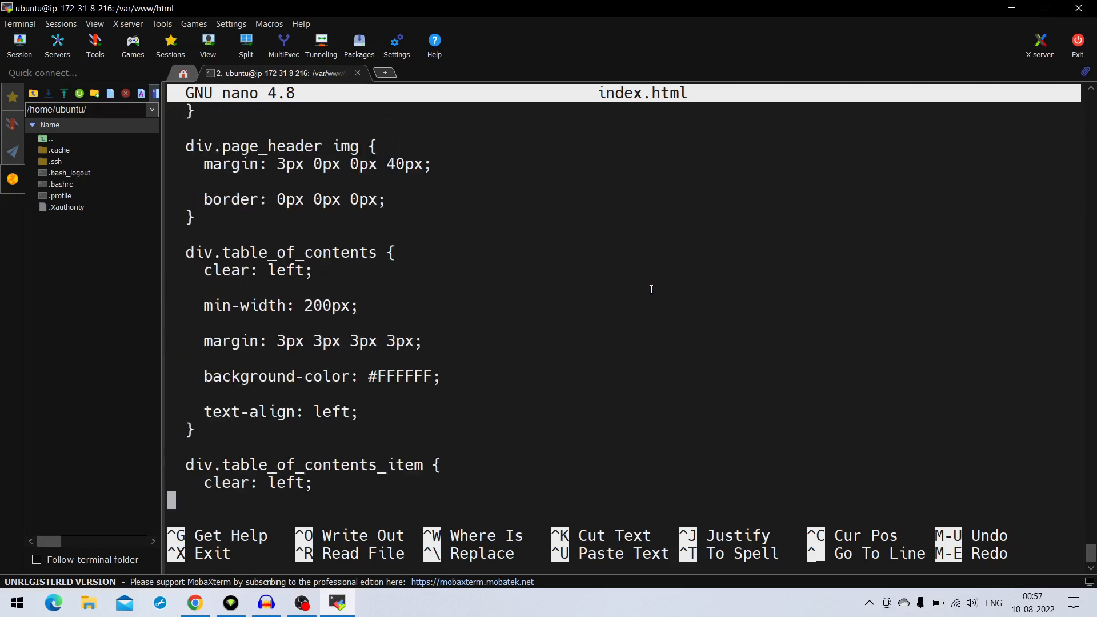
key("End")
key("Down")
key("Down")
key("Down")
key("Down")
key("Down")
key("Down")
key("Down")
key("Down")
key("Down")
key("Down")
key("Down")
key("Down")
key("Down")
key("Down")
key("Down")
key("Down")
key("Down")
key("Down")
key("Down")
key("Down")
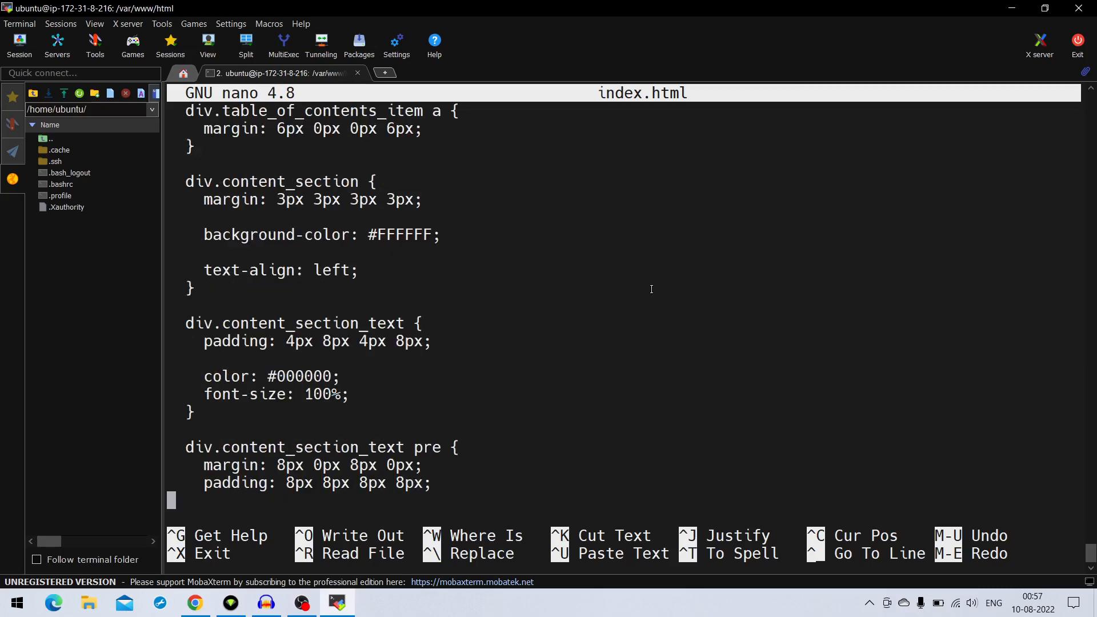
key("Down")
key("Down")
key("Down")
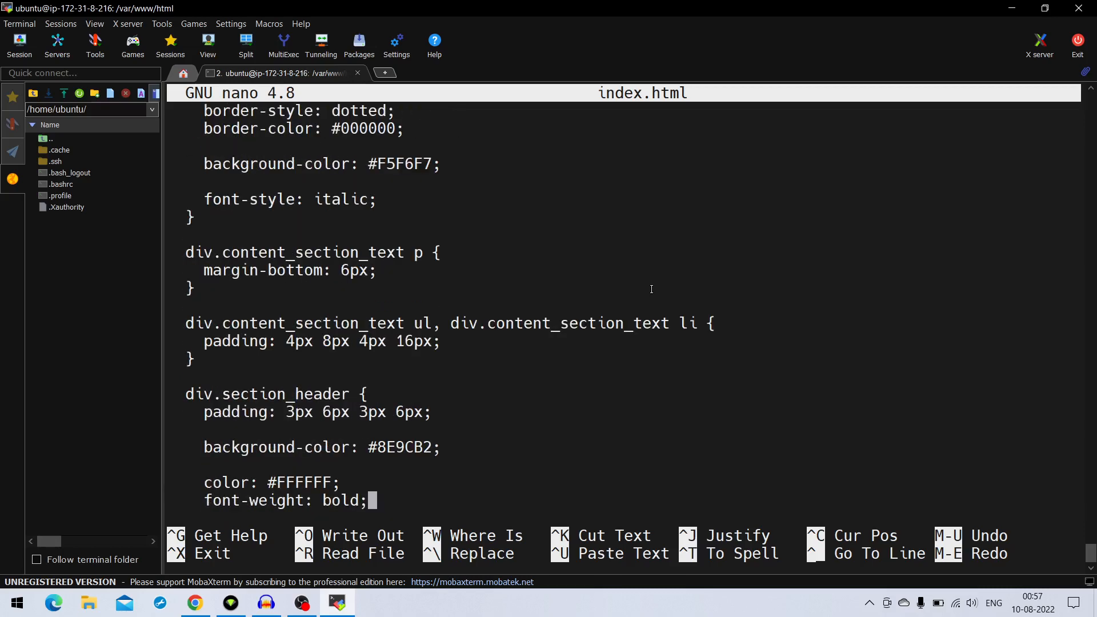
key("Down")
key("Down")
key("Down")
key("Down")
key("Down")
key("Down")
key("Down")
key("Down")
key("Down")
key("Down")
key("Down")
key("Down")
key("Down")
key("Down")
key("Down")
key("Down")
key("Down")
key("Down")
key("Down")
key("Down")
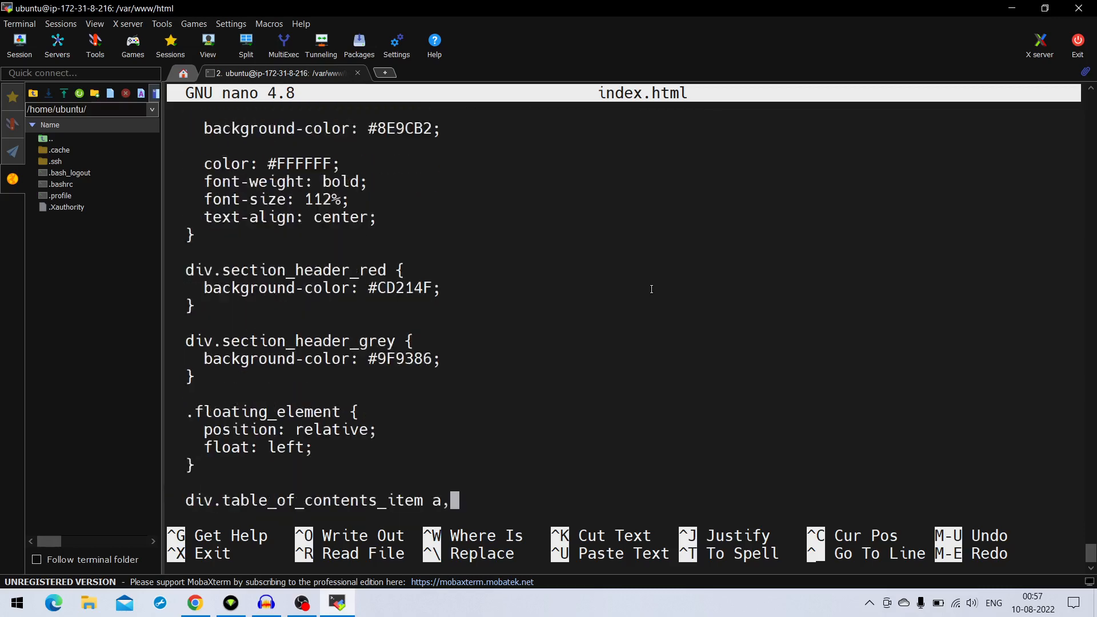
key("Down")
key("Down")
key("Down")
key("Down")
key("Down")
key("Down")
key("Down")
key("Down")
key("Down")
key("Down")
key("Down")
key("Down")
key("Down")
key("Down")
key("Down")
key("Down")
key("Down")
key("Down")
key("Down")
key("Down")
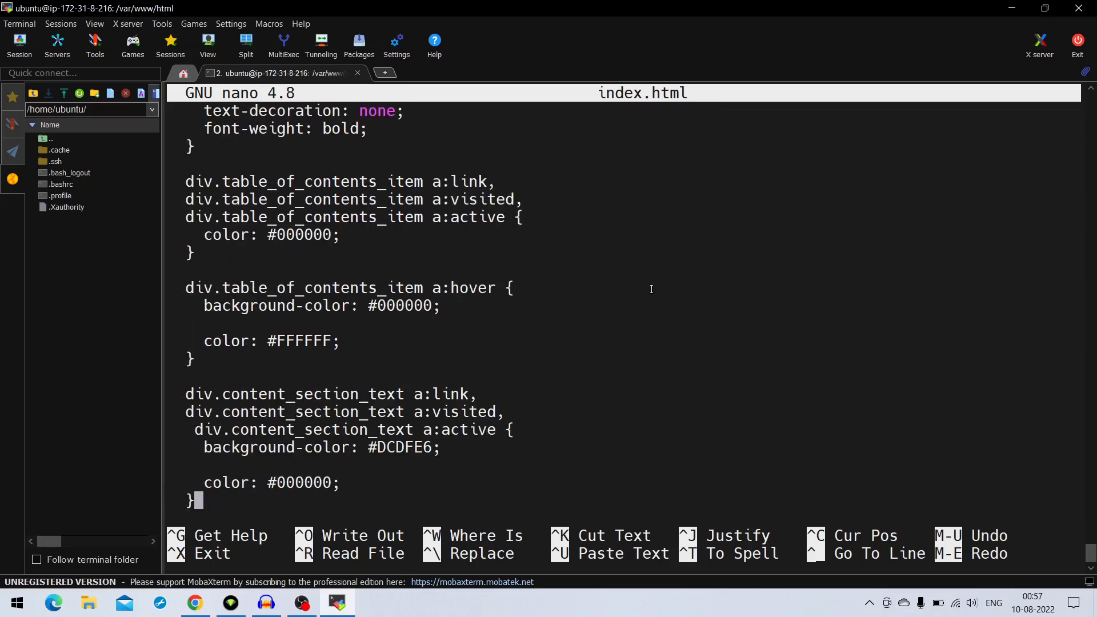
key("Down")
key("Down")
key("Down")
key("Down")
key("Down")
key("Down")
key("Down")
key("Down")
key("Down")
key("Down")
key("Down")
key("Down")
key("Down")
key("Down")
key("Down")
key("Down")
key("Down")
key("Down")
key("Down")
key("Down")
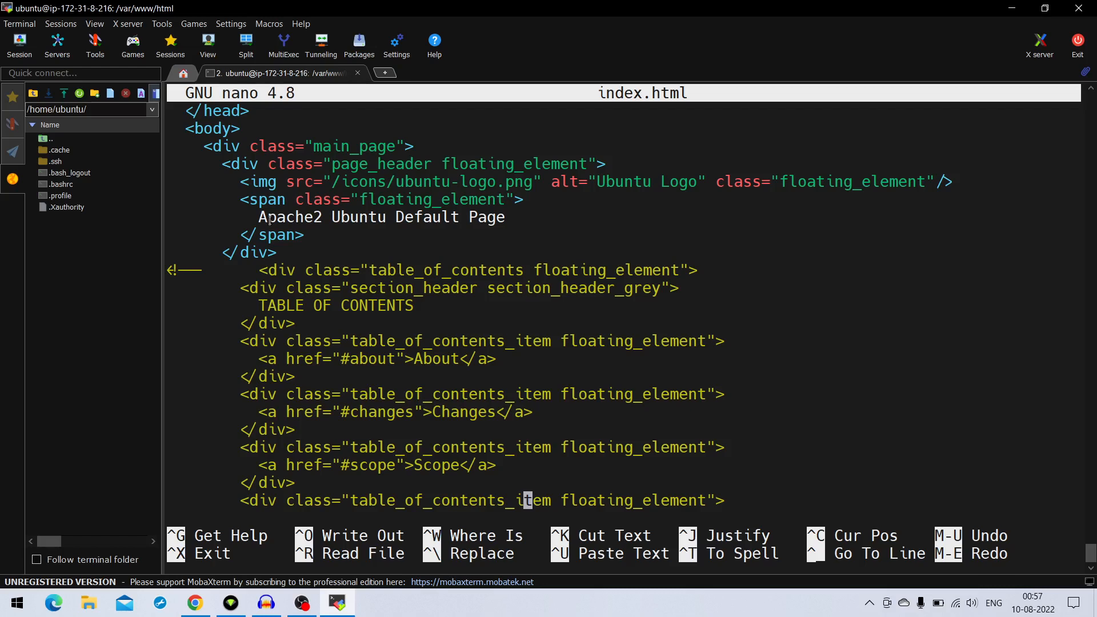
Replace the heading text "Apache2 Ubuntu Default Page" in the page header span with "Welcome to MY website"
scroll(270, 221, "down", 2)
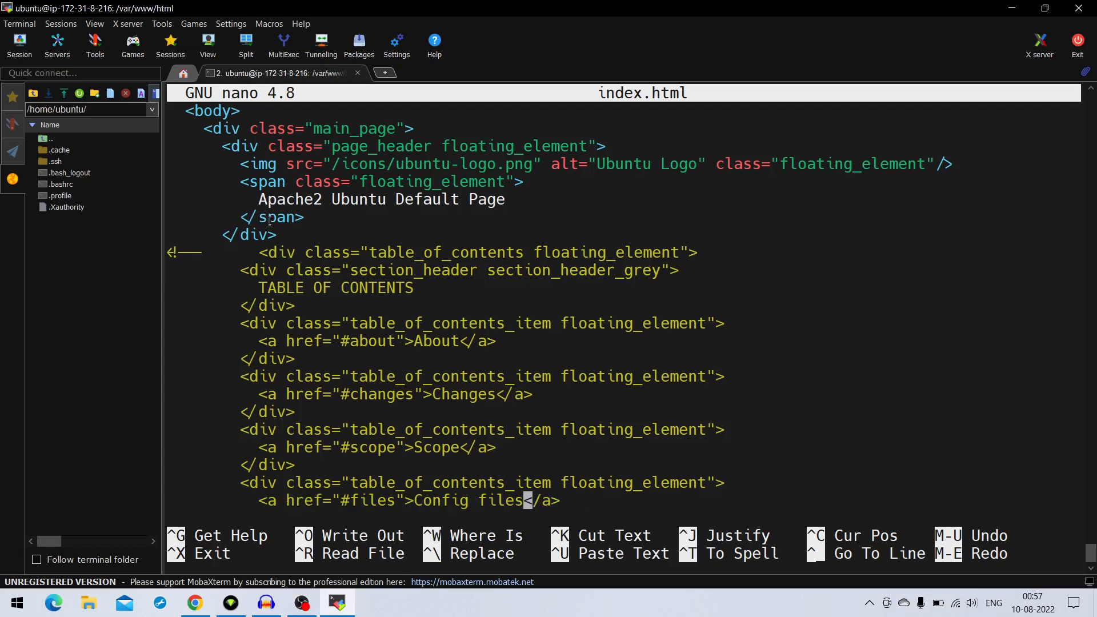
key("Up")
key("Up")
key("Up")
key("Up")
key("Up")
key("Up")
key("Up")
key("Up")
key("Up")
key("Up")
key("Up")
key("Up")
key("Up")
key("Up")
key("Up")
key("Up")
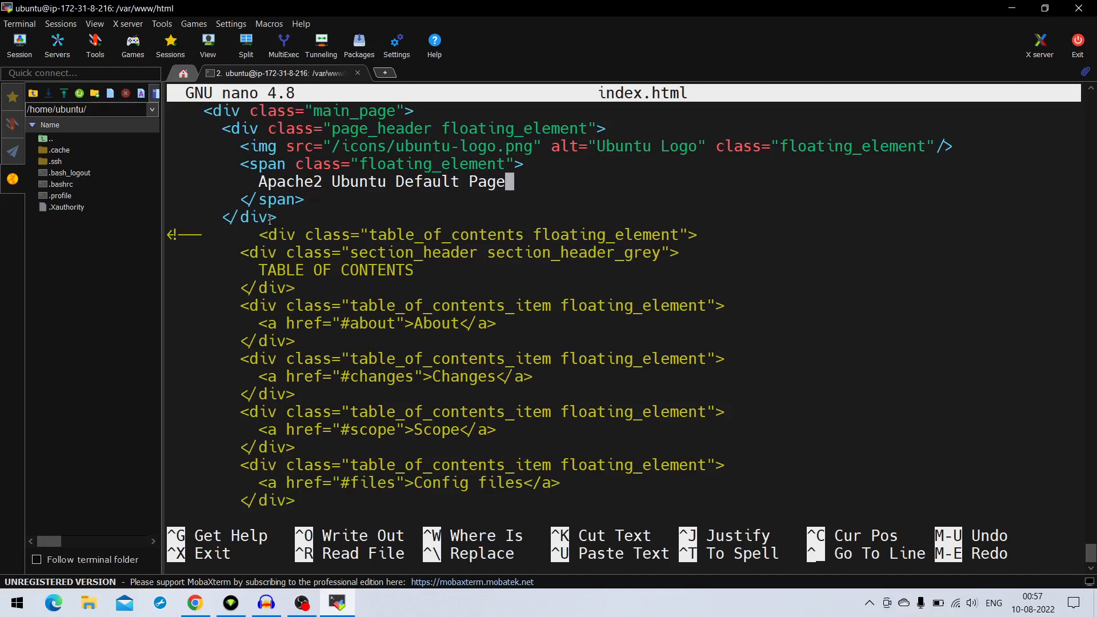
key("BackSpace")
key("BackSpace")
key("BackSpace")
key("BackSpace")
key("BackSpace")
key("BackSpace")
key("BackSpace")
key("BackSpace")
key("BackSpace")
key("BackSpace")
key("BackSpace")
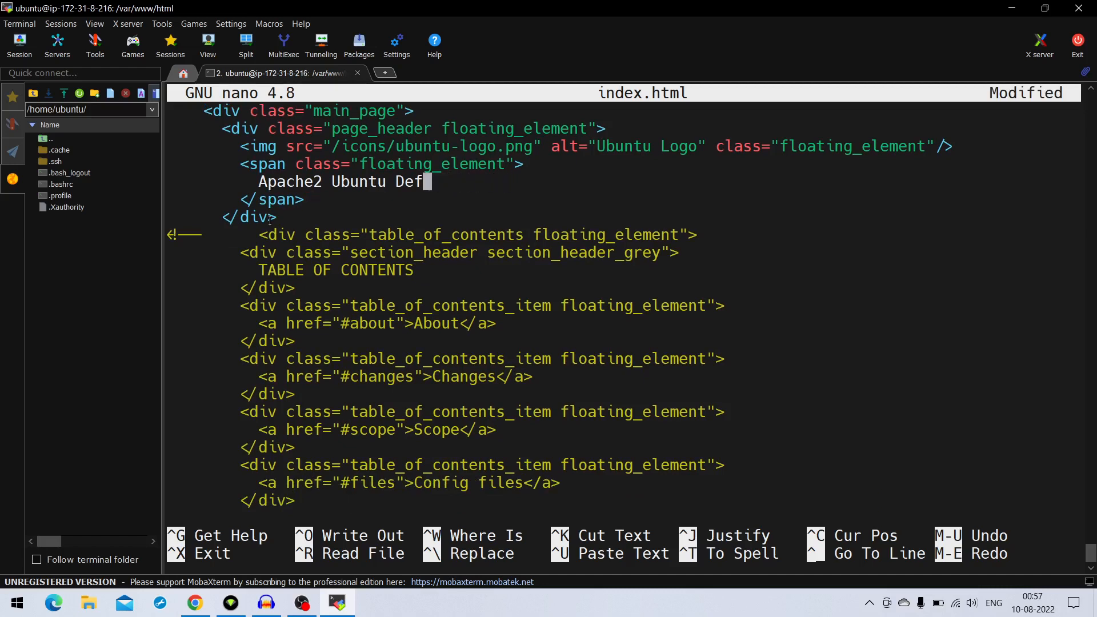
key("BackSpace")
key("BackSpace")
key("BackSpace")
key("BackSpace")
key("BackSpace")
key("BackSpace")
key("BackSpace")
key("BackSpace")
key("BackSpace")
key("BackSpace")
key("BackSpace")
key("BackSpace")
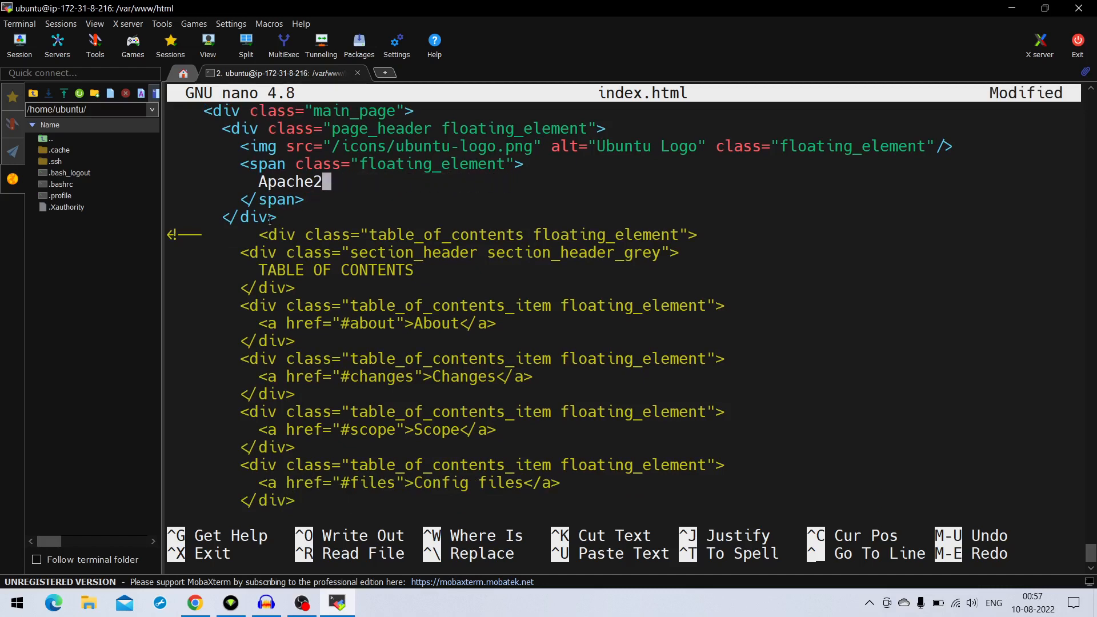
key("BackSpace")
key("BackSpace")
key("BackSpace")
key("BackSpace")
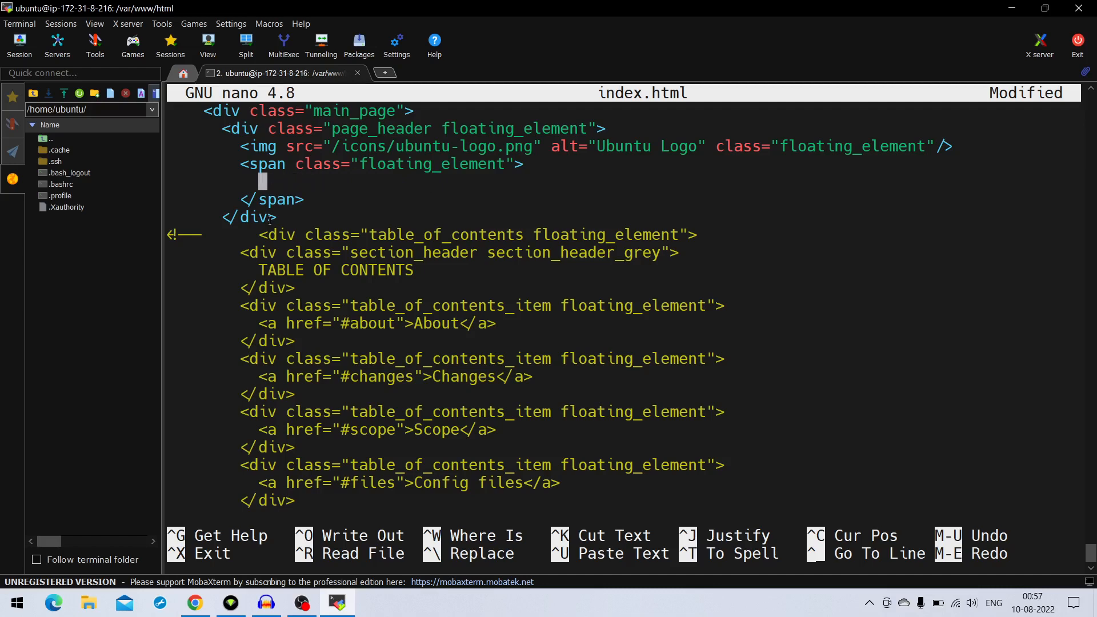
type("Welcome to ")
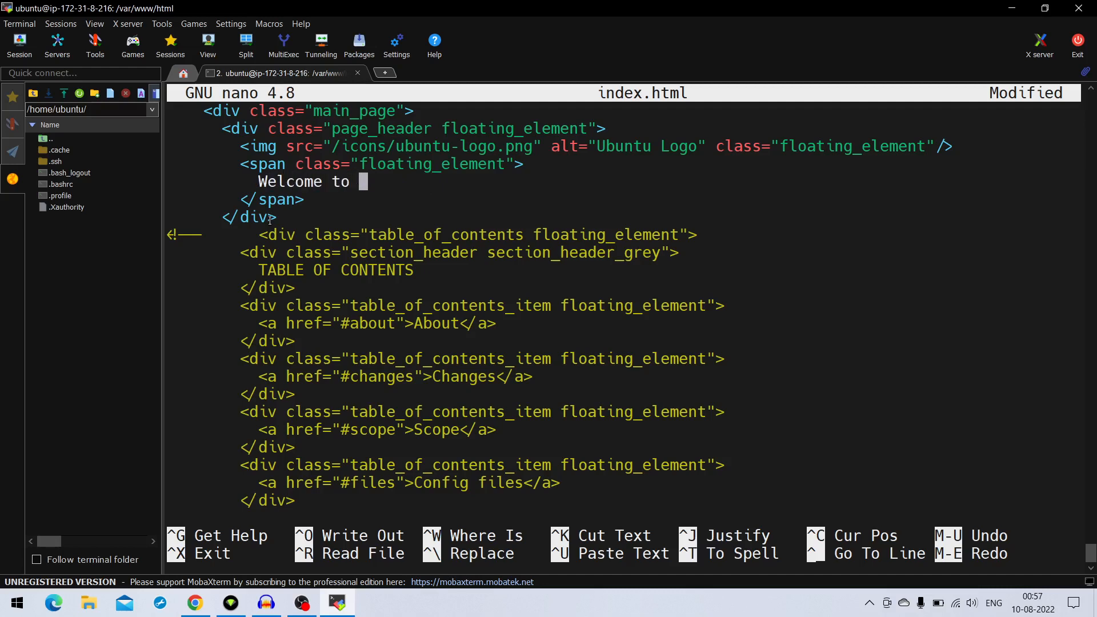
type("MY website")
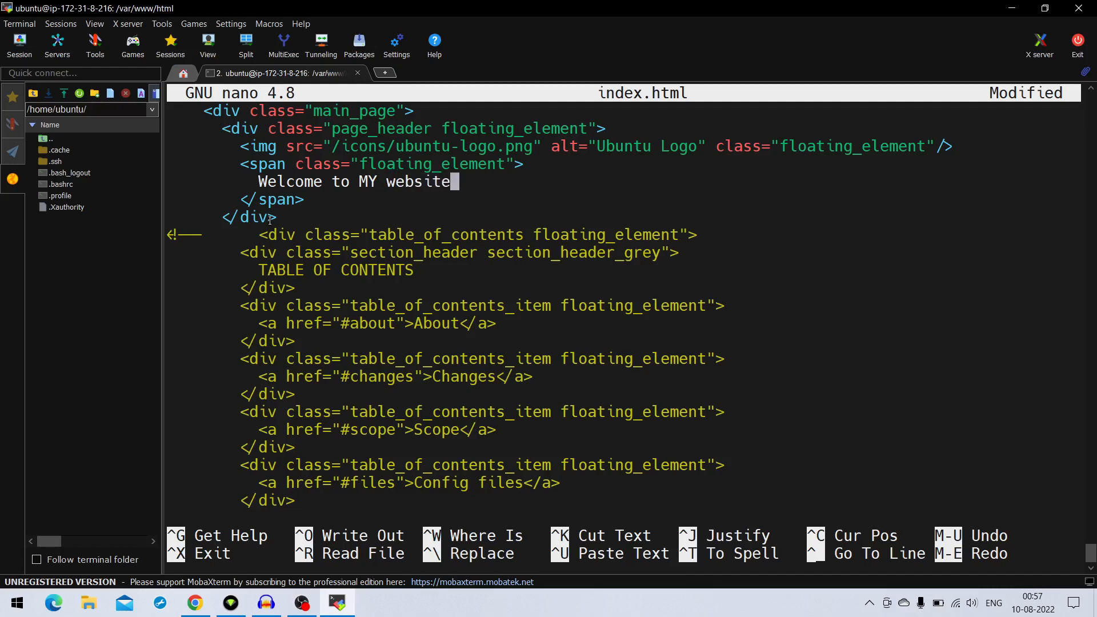
Save the changes under the file name index.html and exit the nano editor
key("ctrl+o")
key("Return")
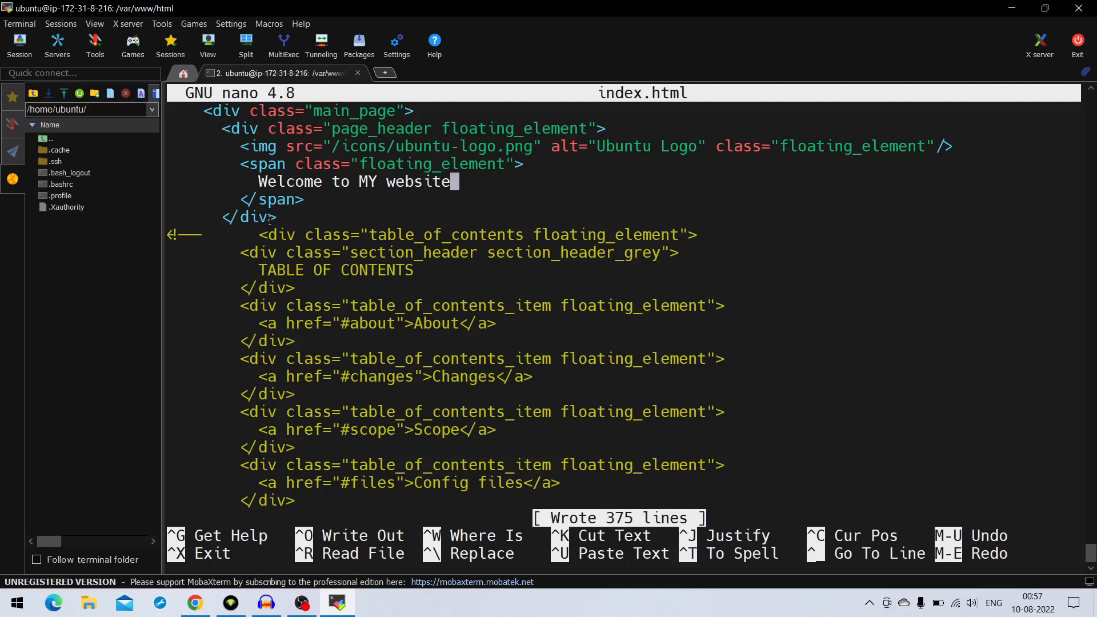
key("ctrl+o")
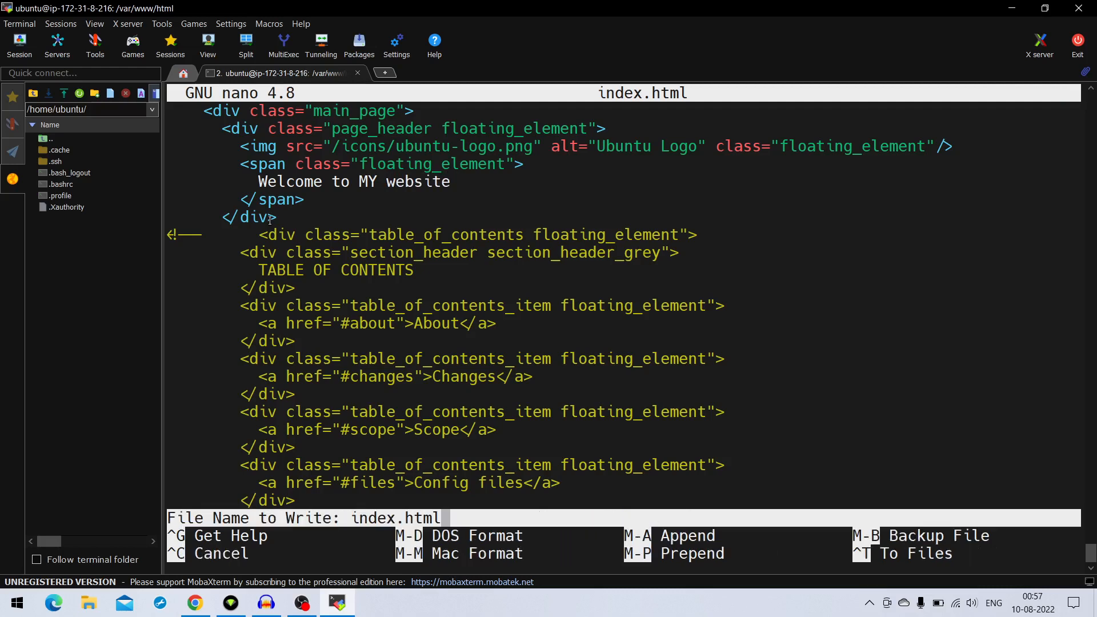
key("Return")
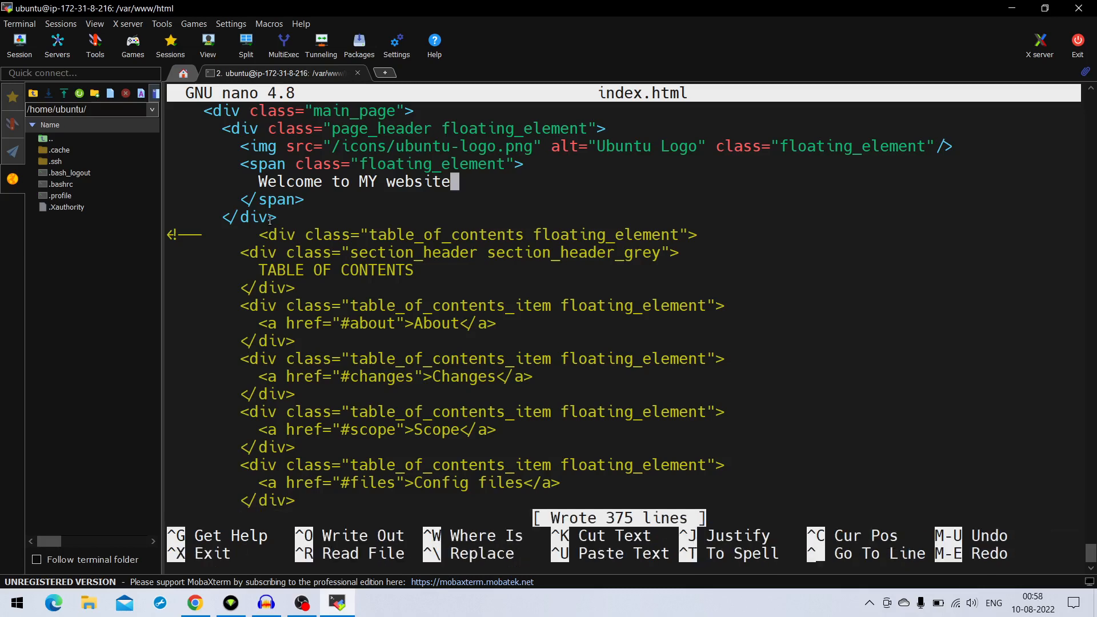
key("ctrl+x")
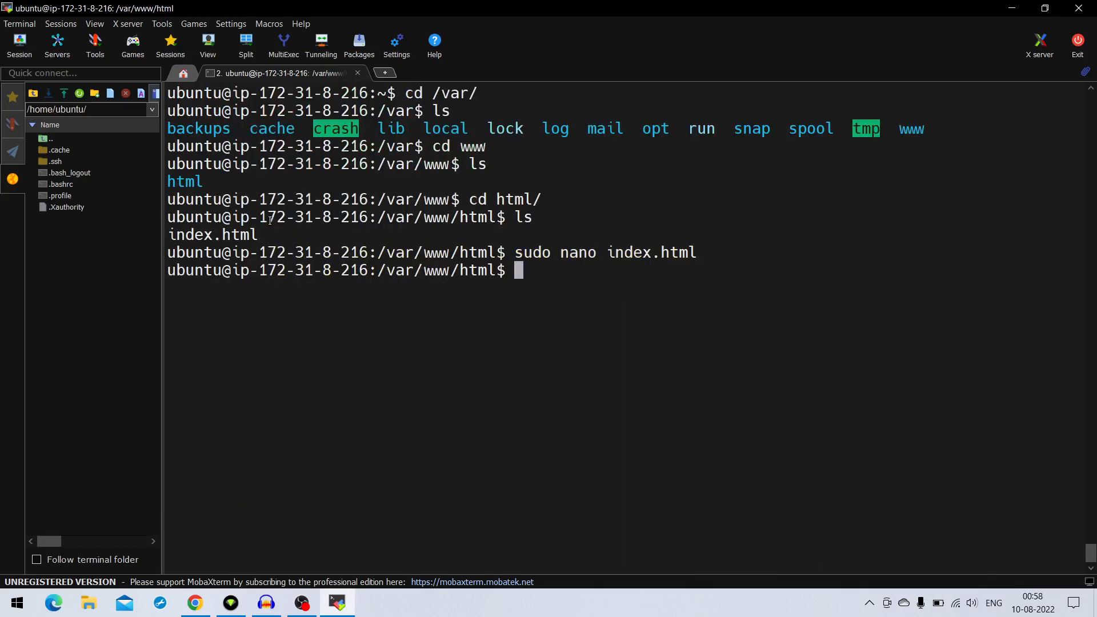
Switch to Chrome, reload the Apache page at 44.197.183.6 and check its heading text
left_click(196, 604)
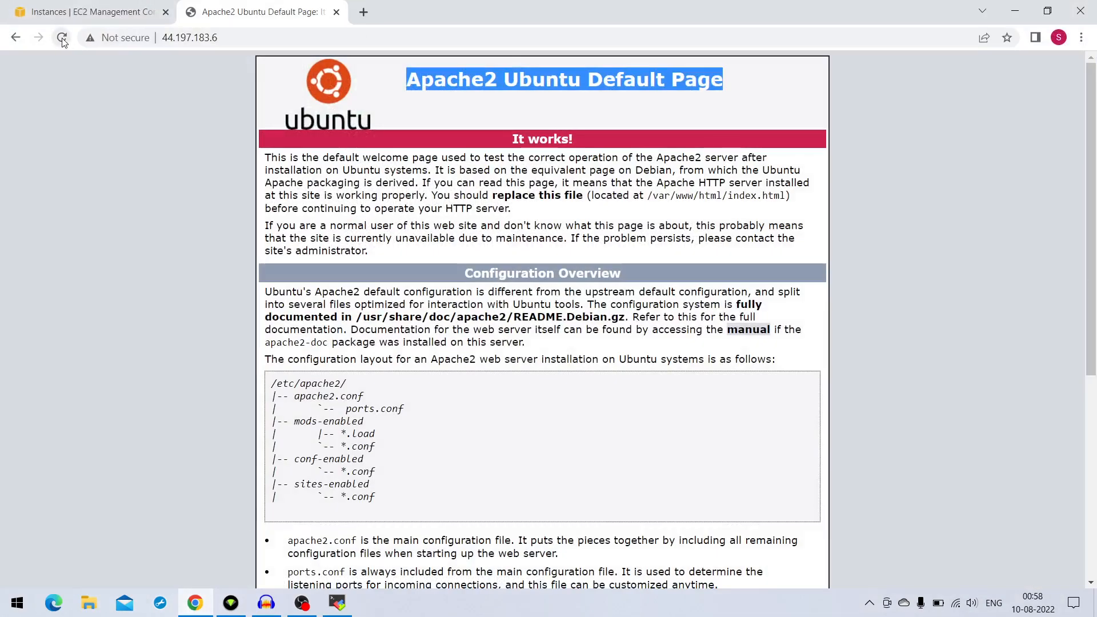
left_click(62, 38)
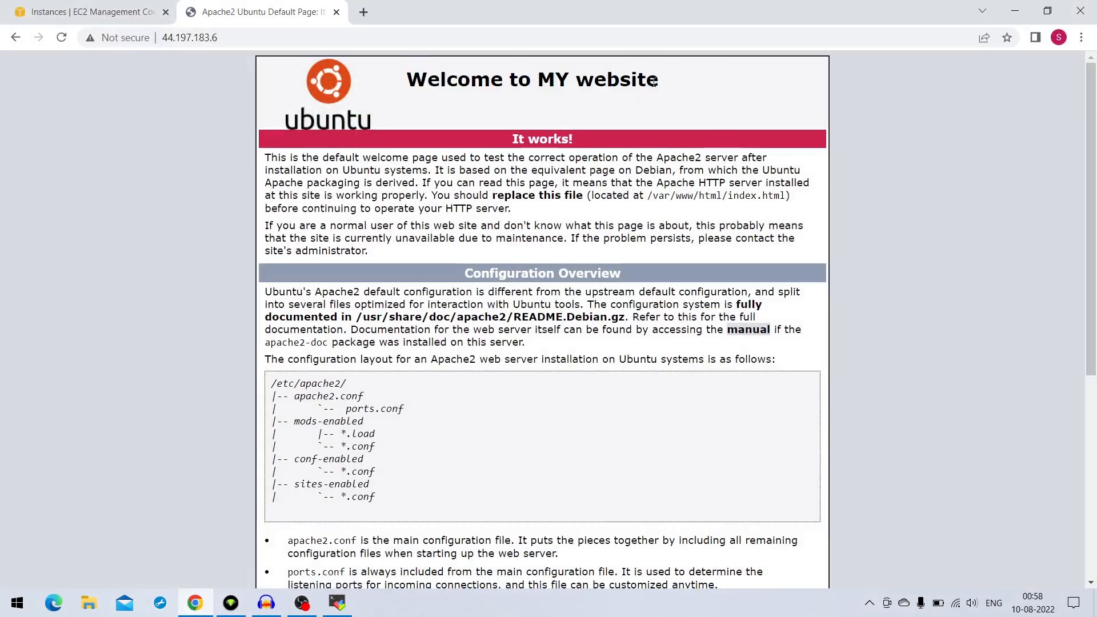
left_click_drag(664, 84, 491, 84)
left_click(588, 97)
Return to MobaXterm and close the SSH session to the server with the exit command
left_click(338, 603)
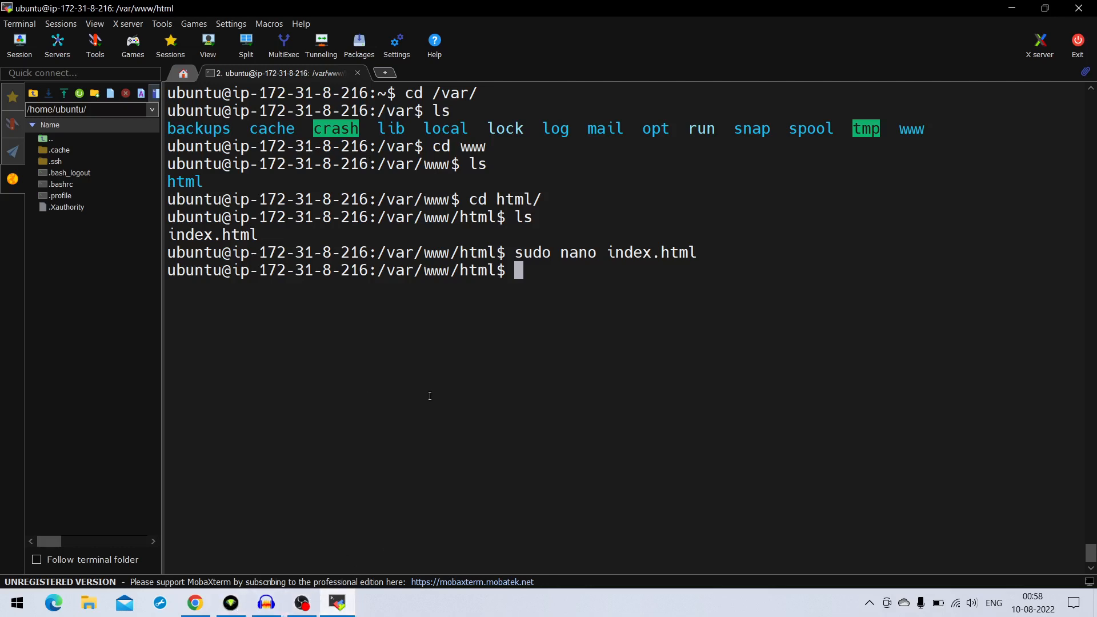
type("exit")
key("Return")
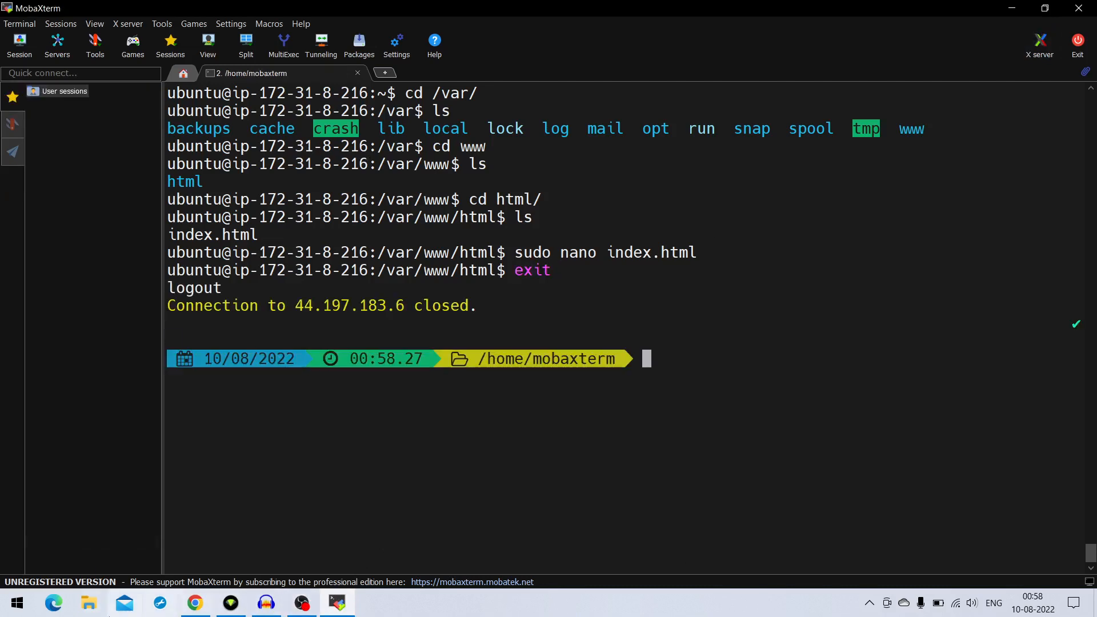
Switch to the EC2 Instances page in Chrome and terminate the "web server" instance, confirming the termination
left_click(195, 603)
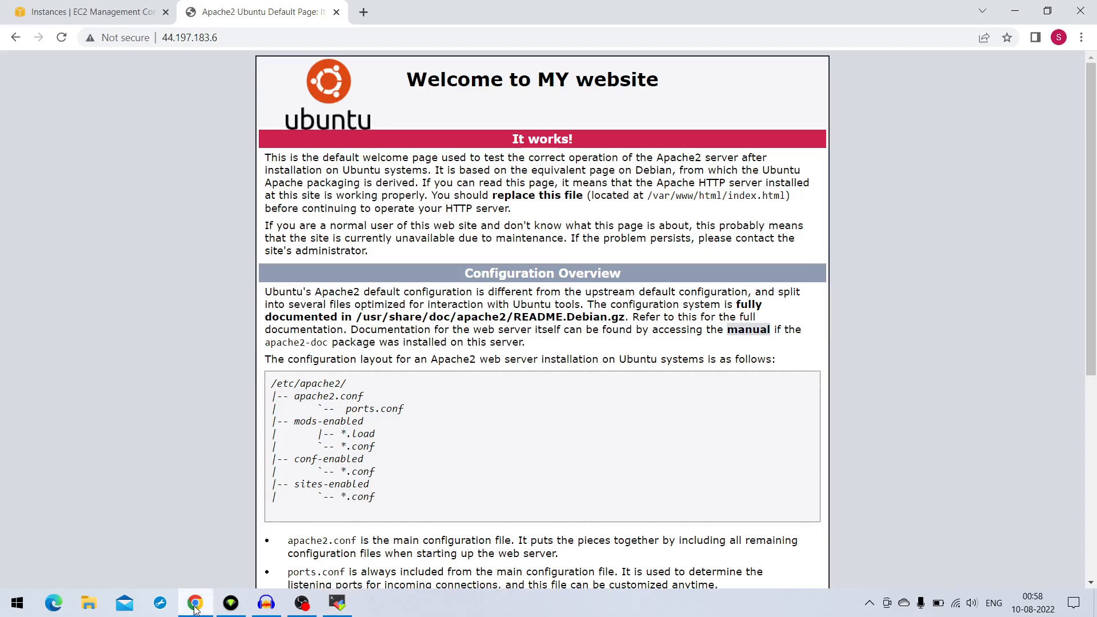
left_click(90, 12)
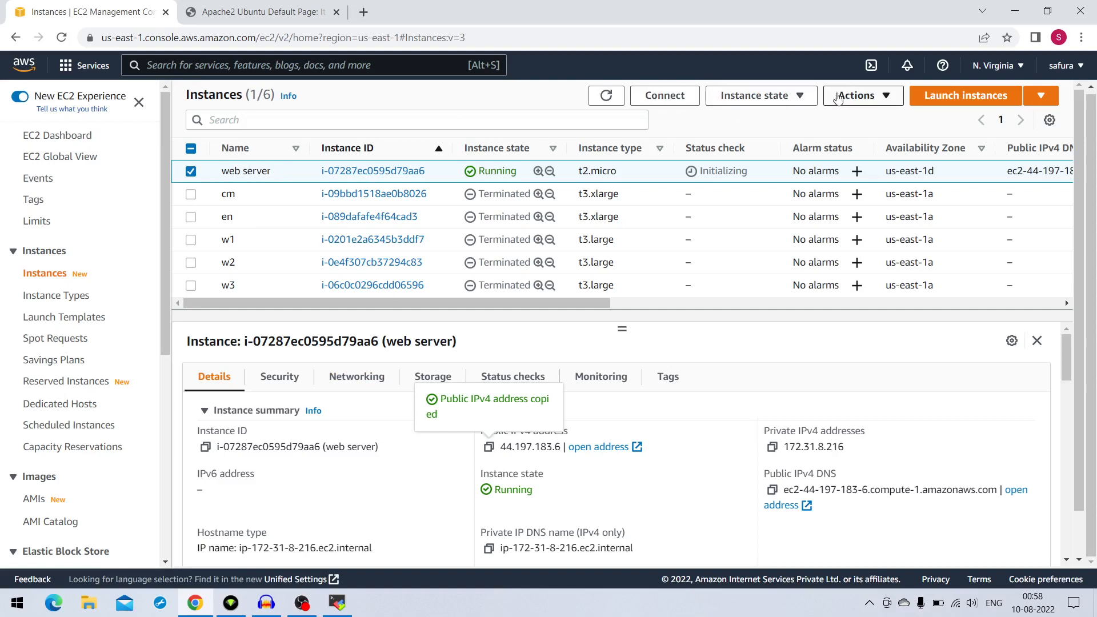
left_click(870, 101)
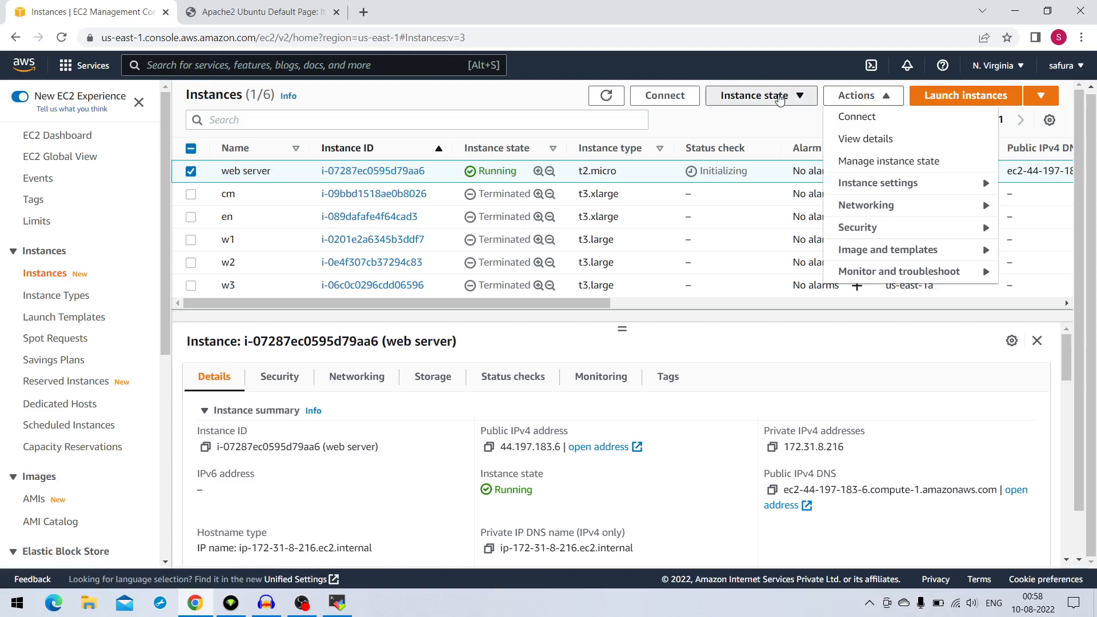
left_click(779, 96)
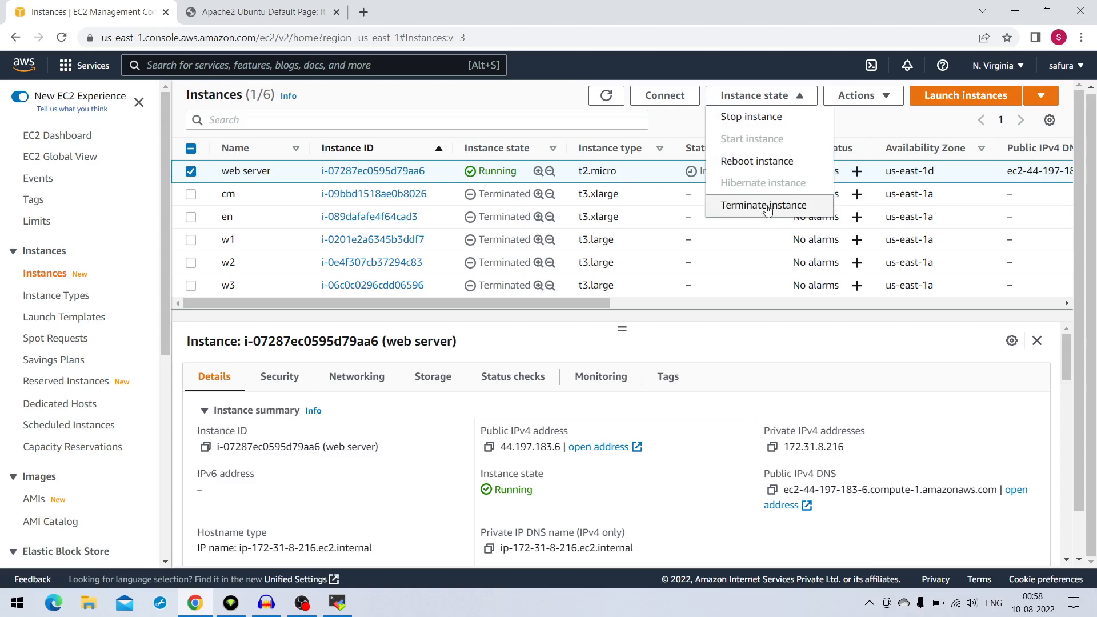
left_click(766, 206)
scroll(762, 234, "down", 3)
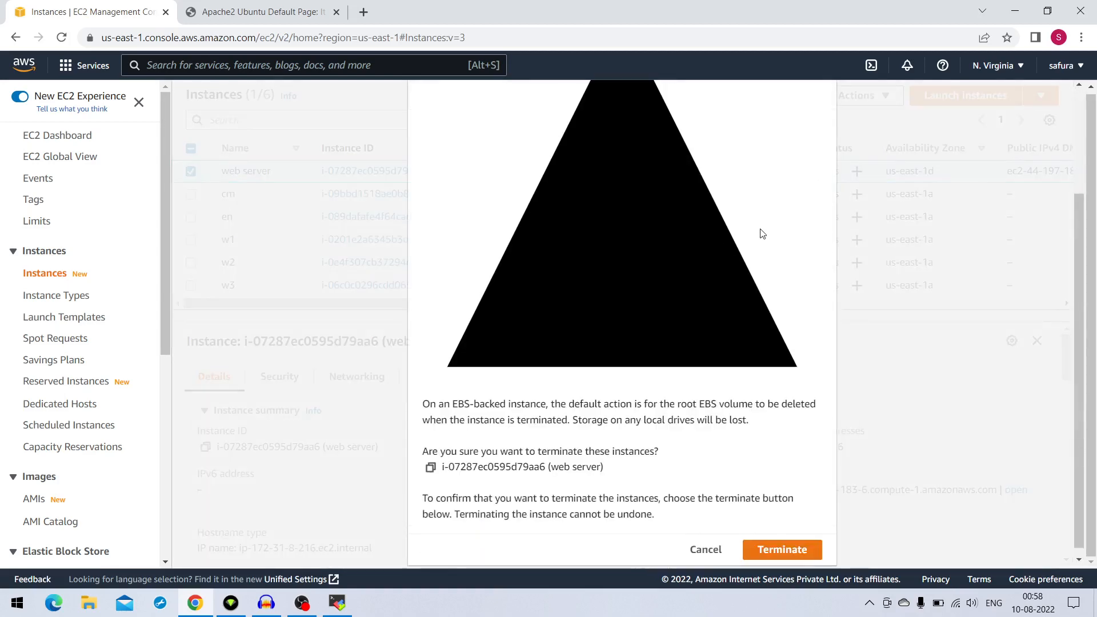
left_click(804, 547)
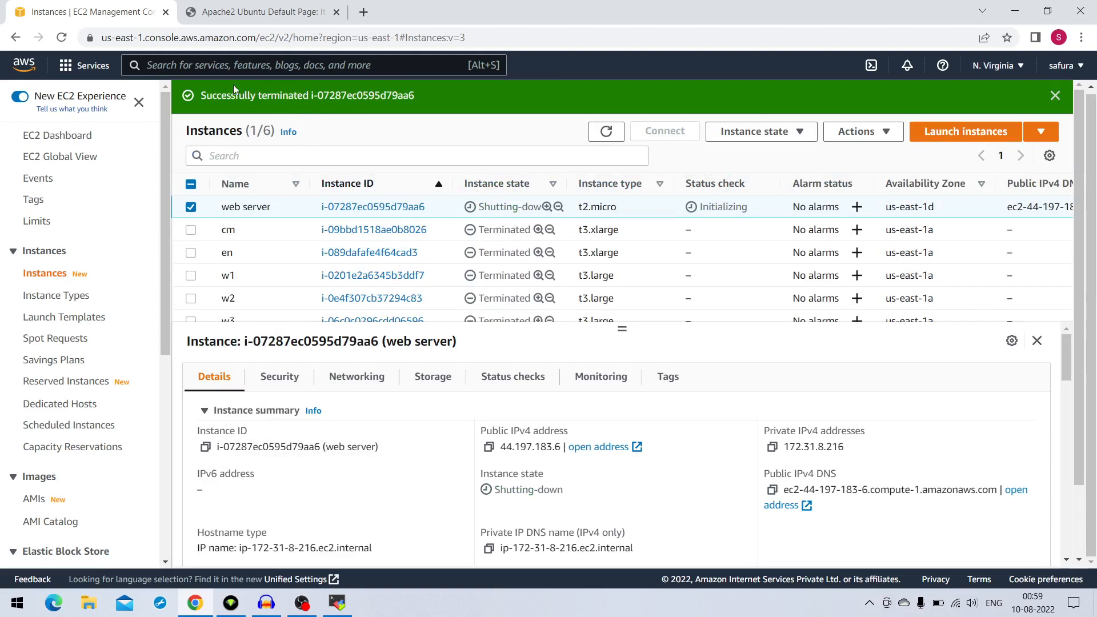
Refresh the instances list and check the instance state of "web server"
left_click(606, 133)
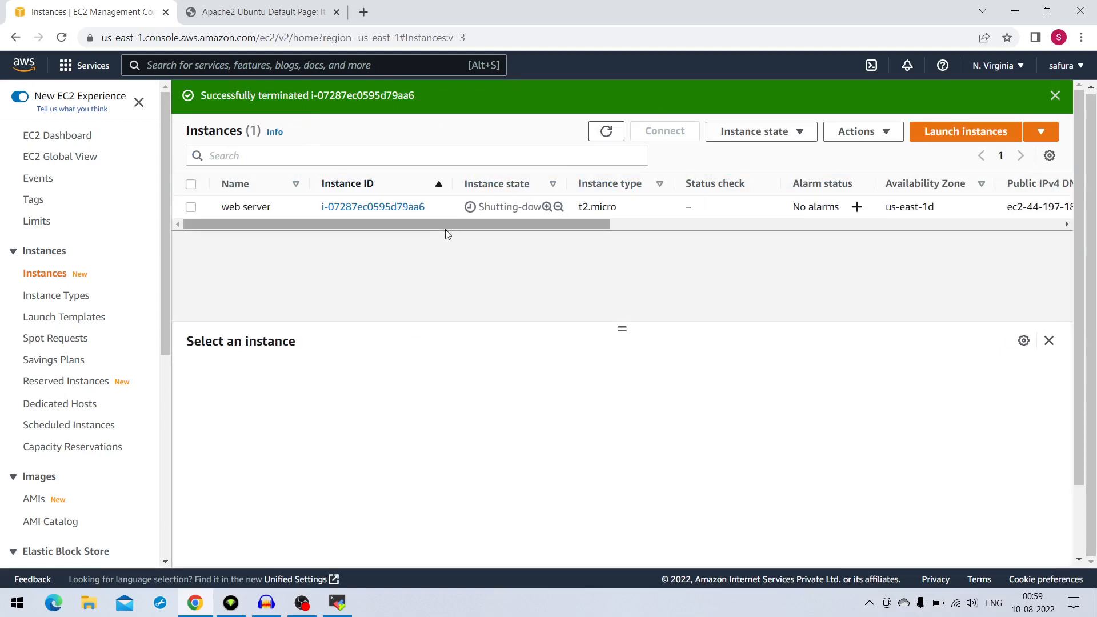
left_click_drag(480, 208, 541, 208)
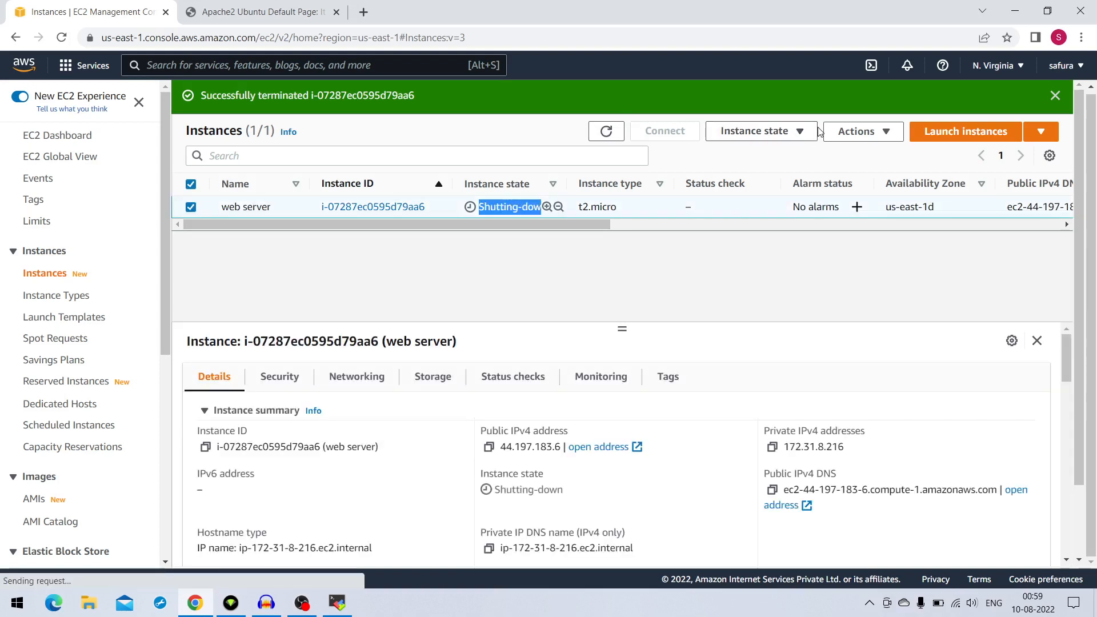
left_click(619, 133)
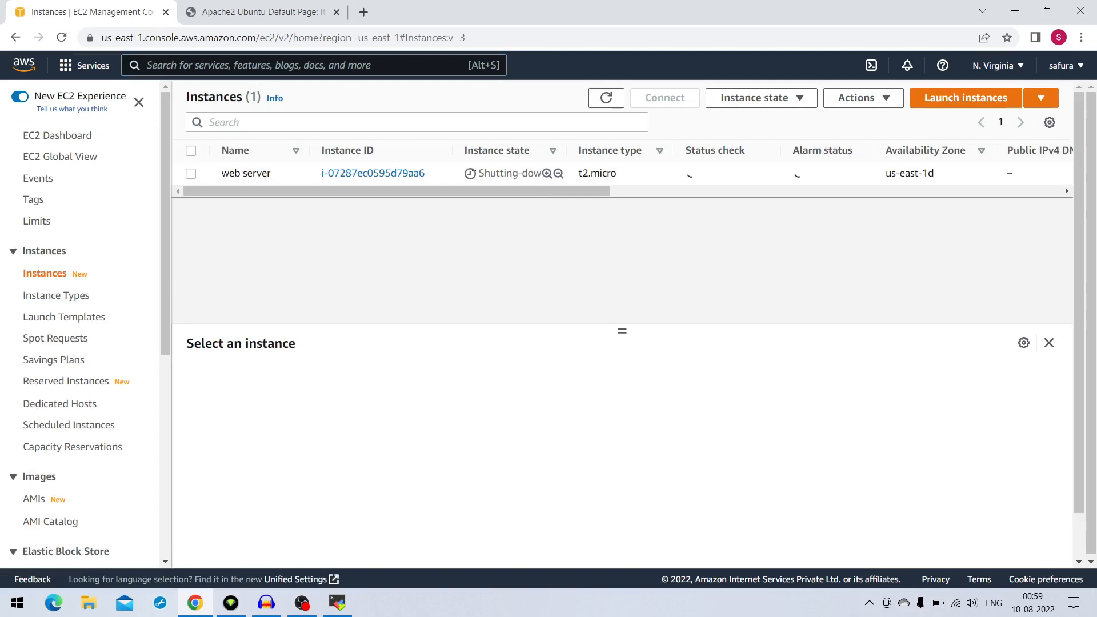
Reload the website at 44.197.183.6, and check the instance state of "web server" on the EC2 Instances page
left_click(251, 9)
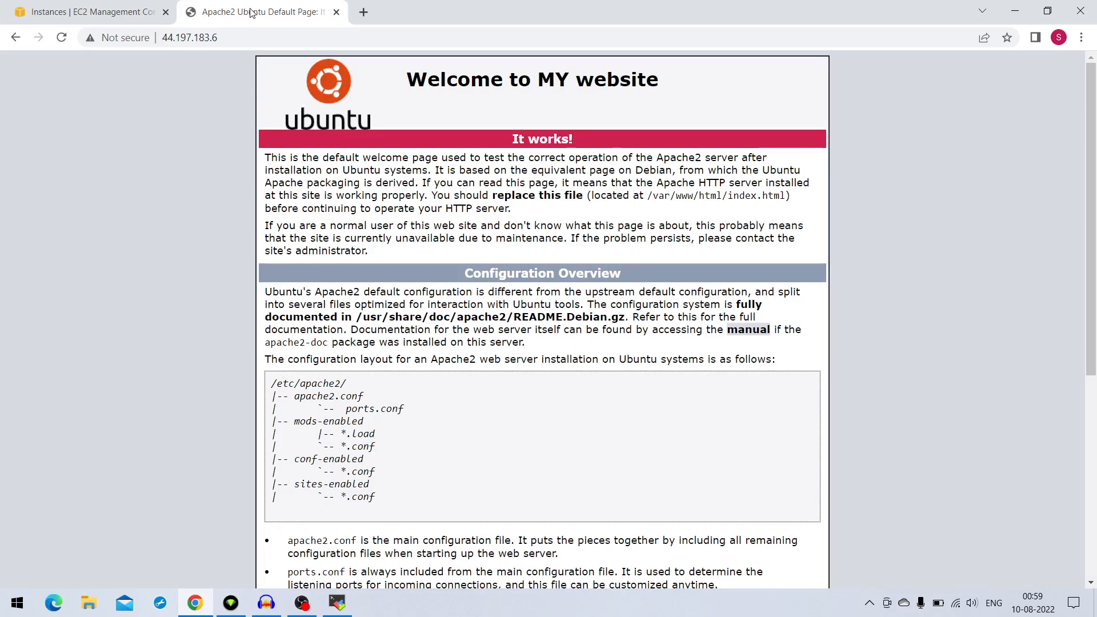
left_click(63, 40)
left_click(131, 15)
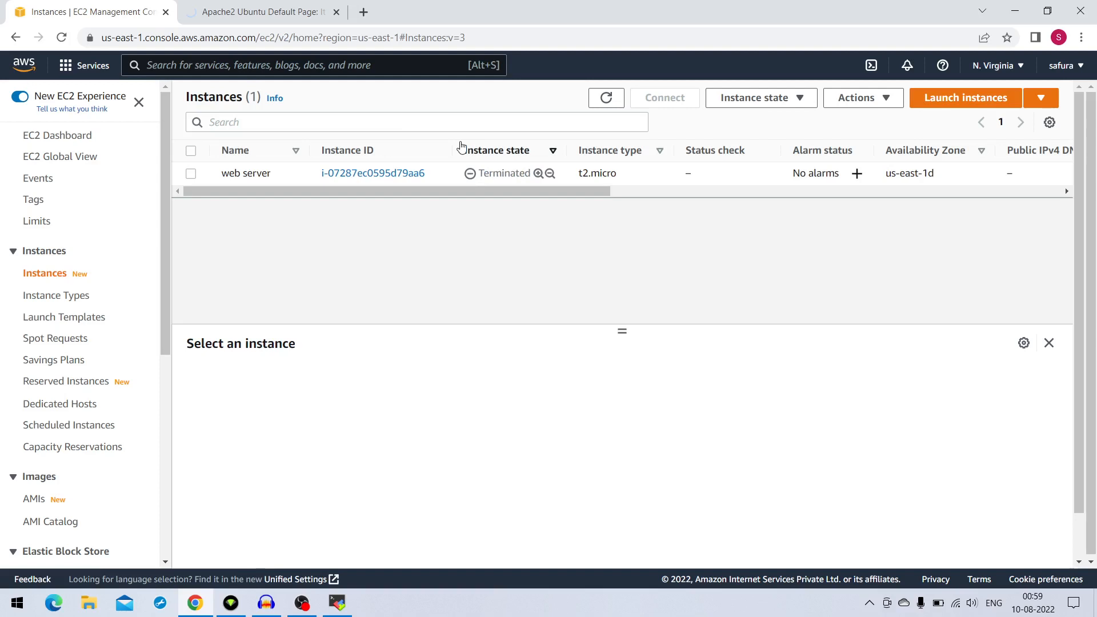
left_click_drag(473, 172, 520, 177)
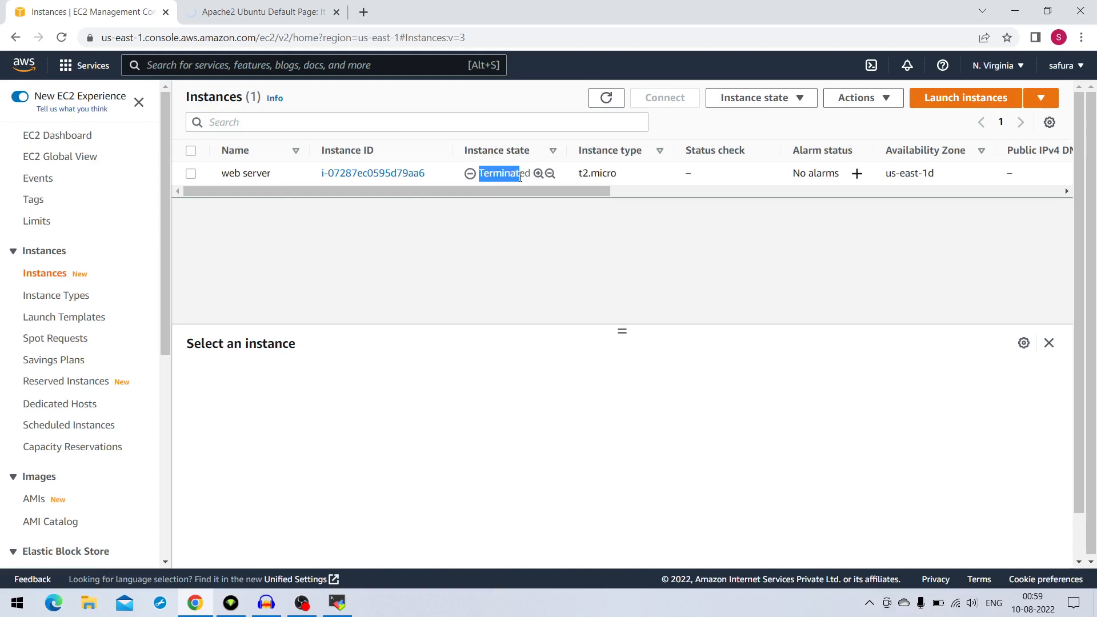
Check whether the website at 44.197.183.6 still responds, and return to the EC2 Instances page
left_click(234, 16)
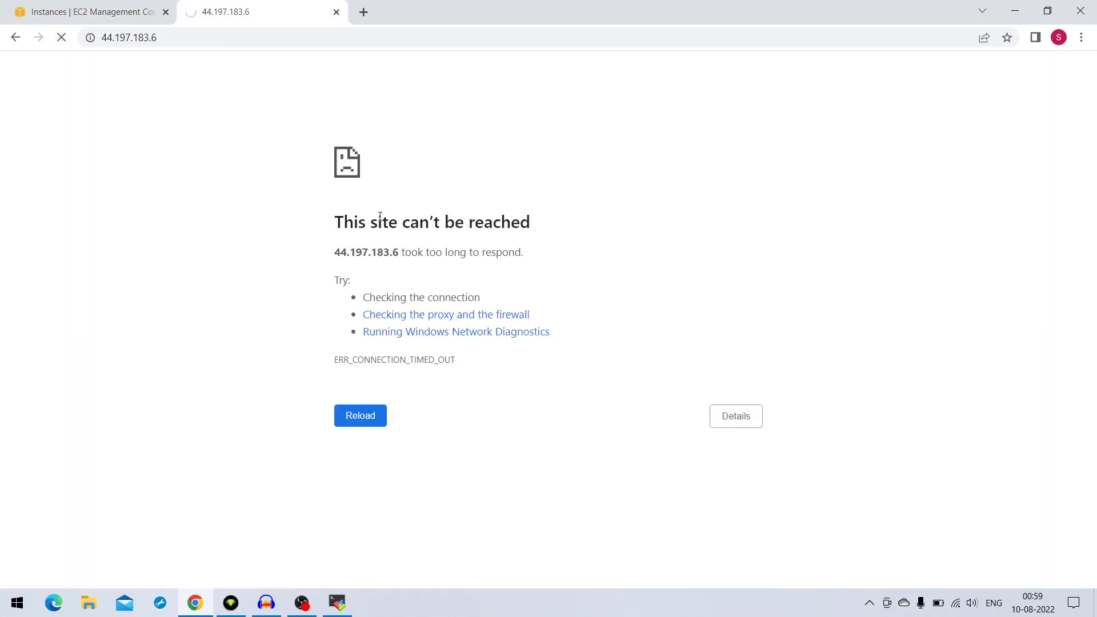
left_click_drag(343, 221, 544, 228)
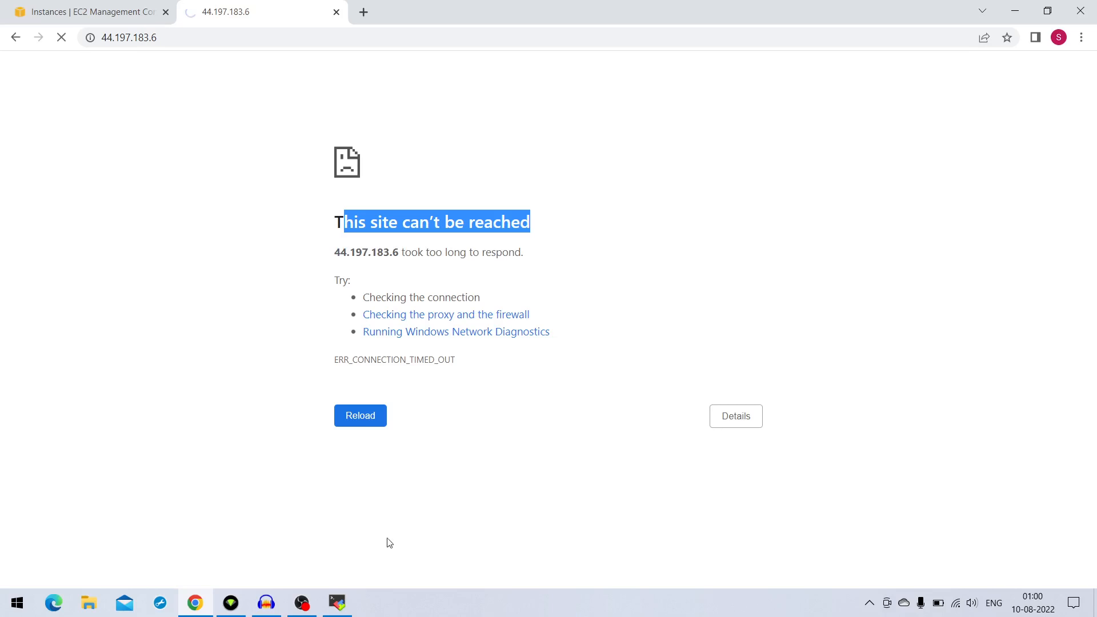
left_click(191, 272)
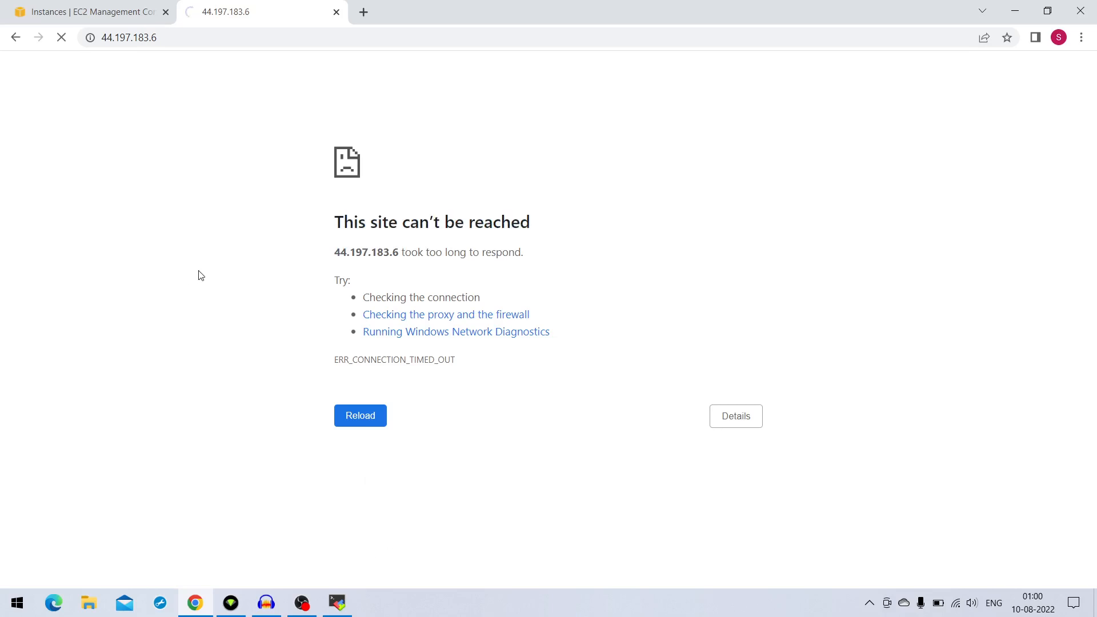
left_click(101, 13)
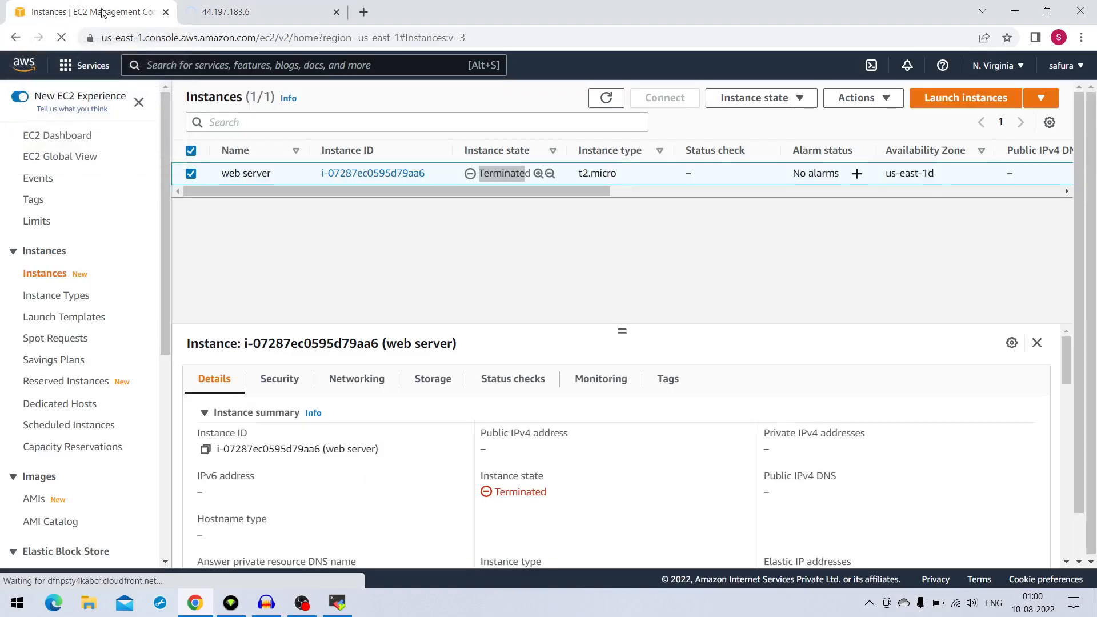